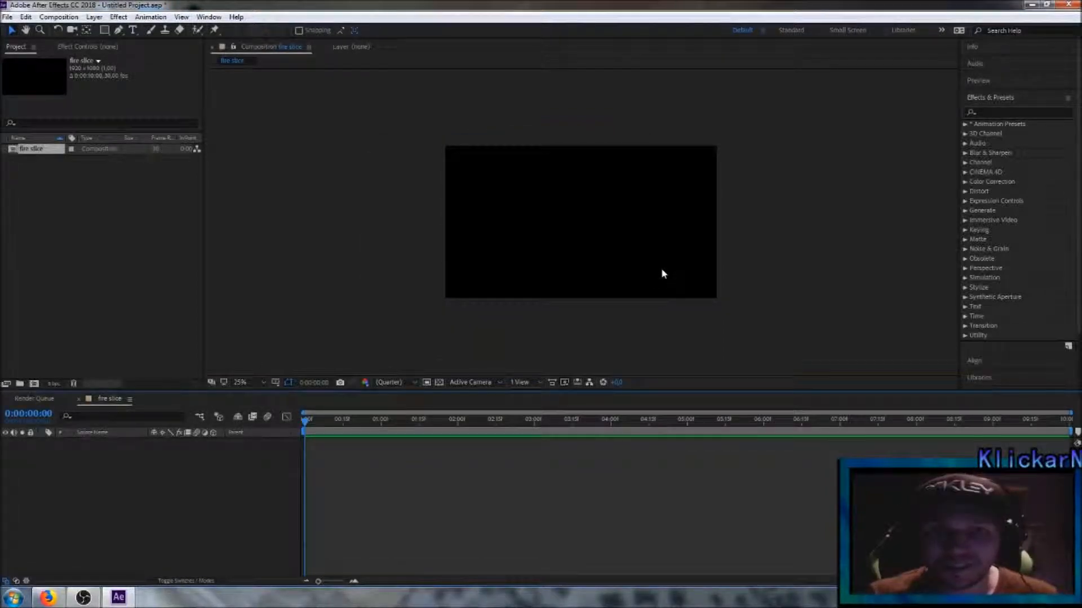
Step: Draw a diagonal two-point path with the Pen tool in the upper-left part of the fire slice composition
{"action": "scroll", "coordinate": [612, 182], "scroll_direction": "up", "scroll_amount": 1}
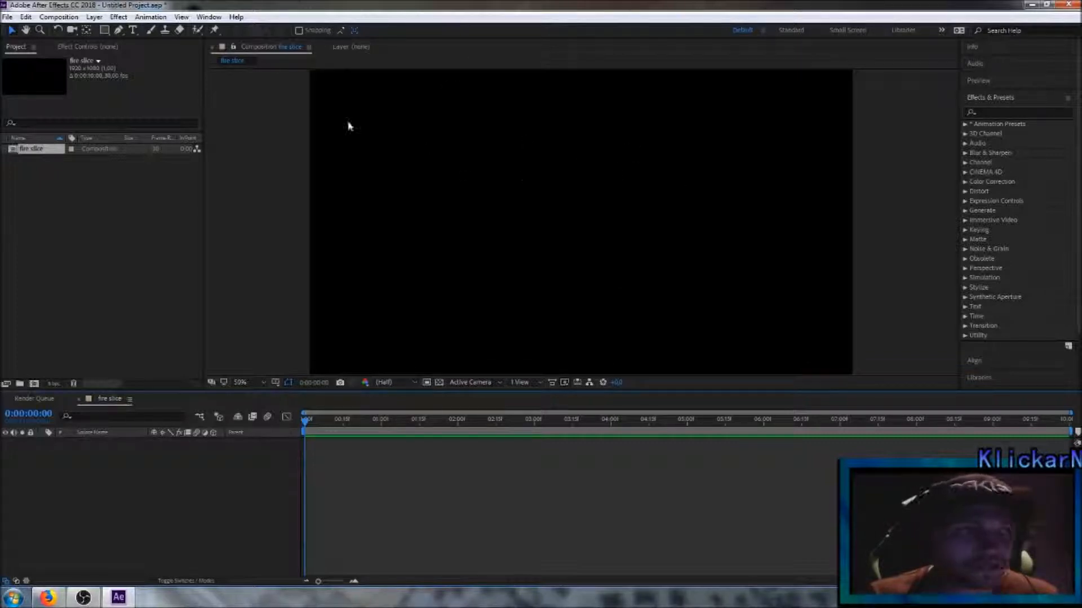
{"action": "left_click", "coordinate": [118, 30]}
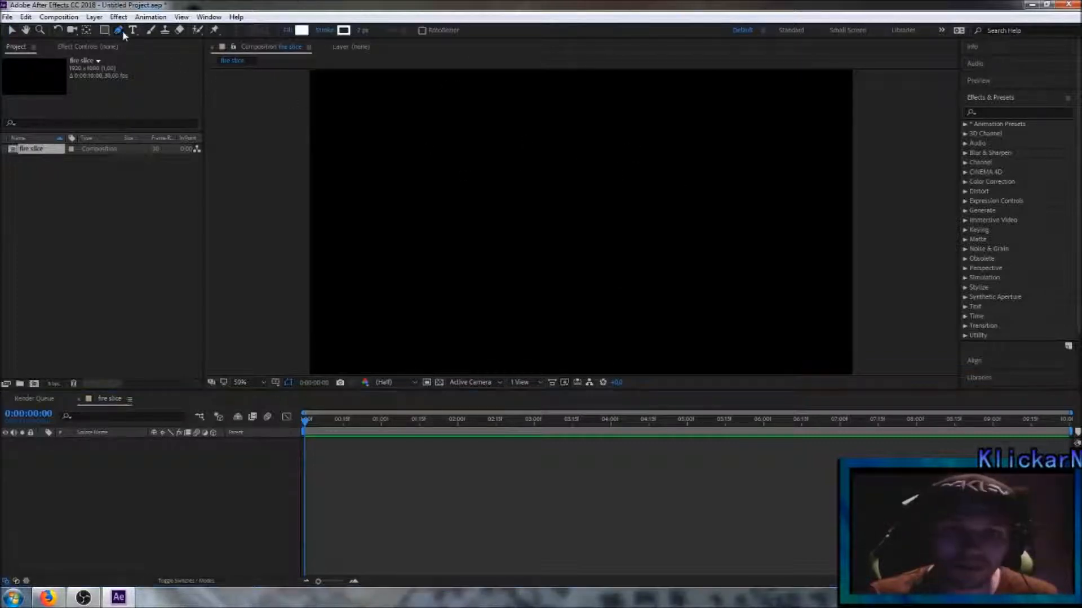
{"action": "scroll", "coordinate": [488, 103], "scroll_direction": "down", "scroll_amount": 1}
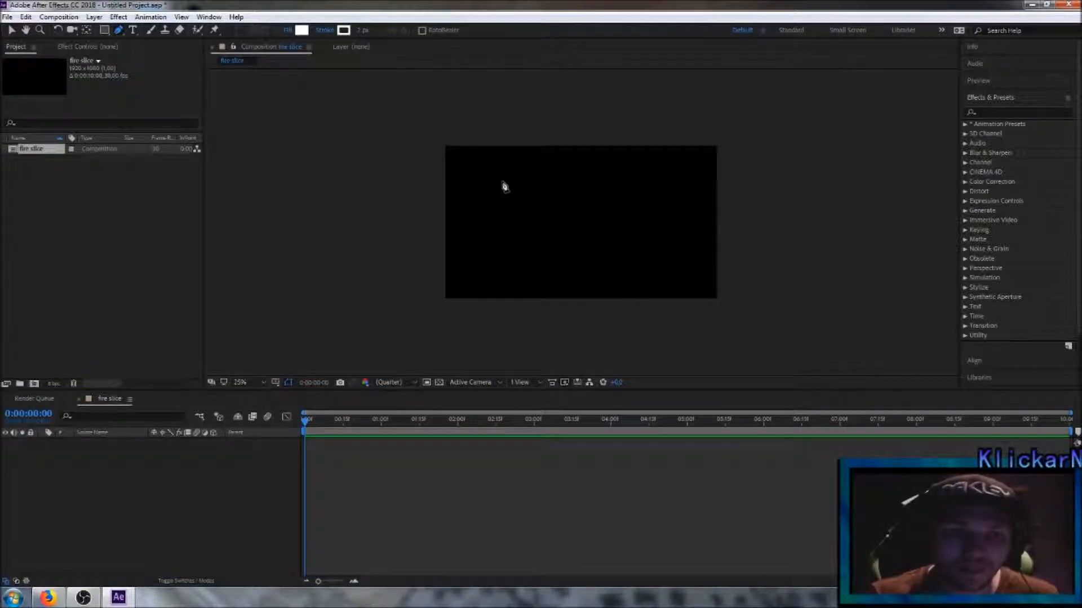
{"action": "left_click", "coordinate": [514, 177]}
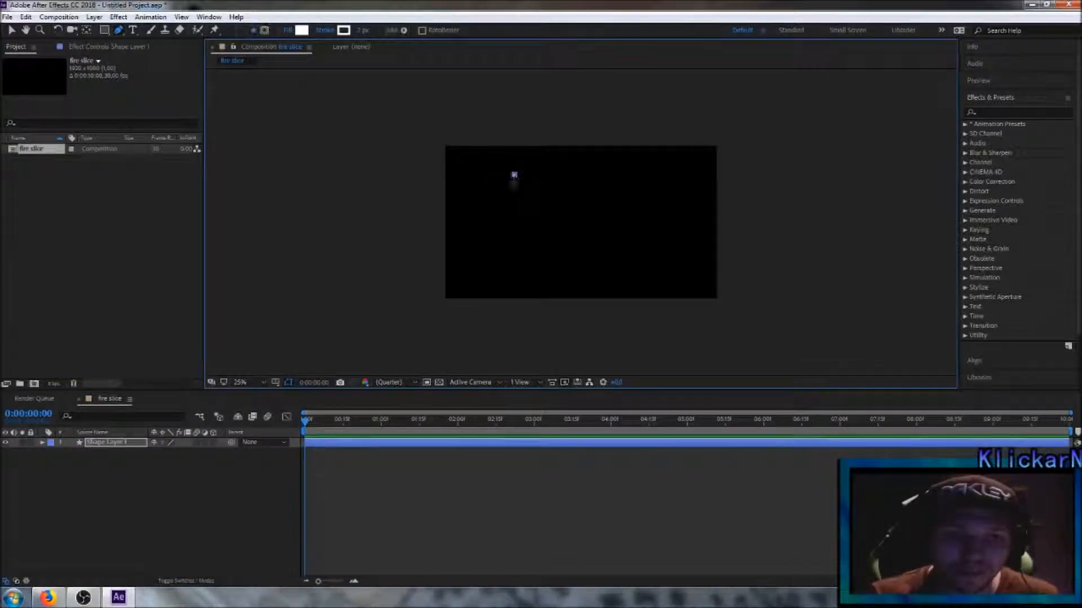
{"action": "left_click", "coordinate": [473, 237]}
Step: Convert both endpoints of the path to curved points so the line becomes a thin white sliver with tapered ends
{"action": "scroll", "coordinate": [538, 197], "scroll_direction": "up", "scroll_amount": 1}
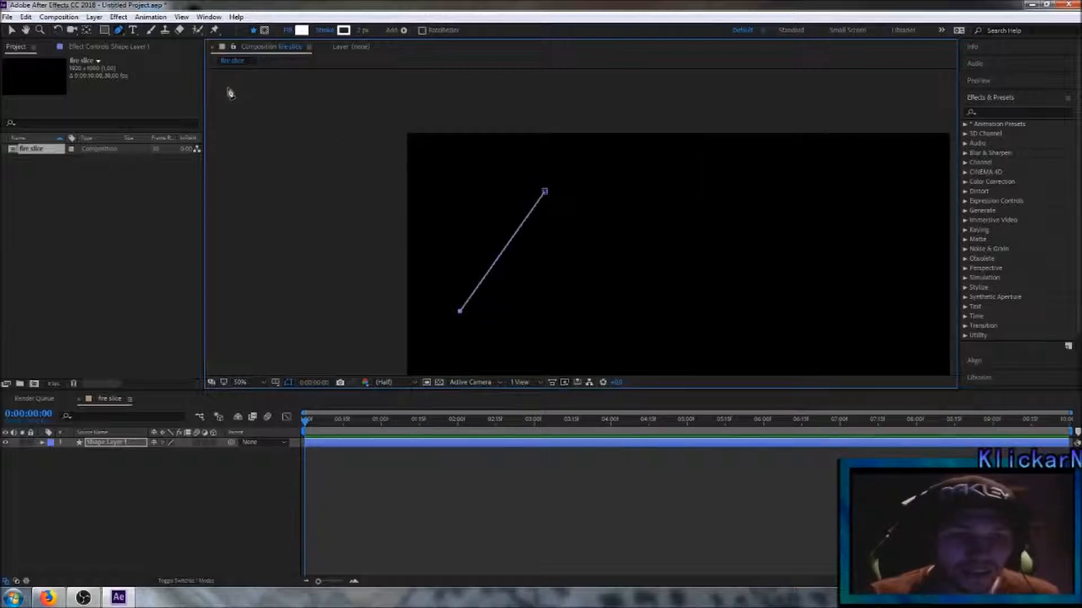
{"action": "left_click", "coordinate": [118, 32]}
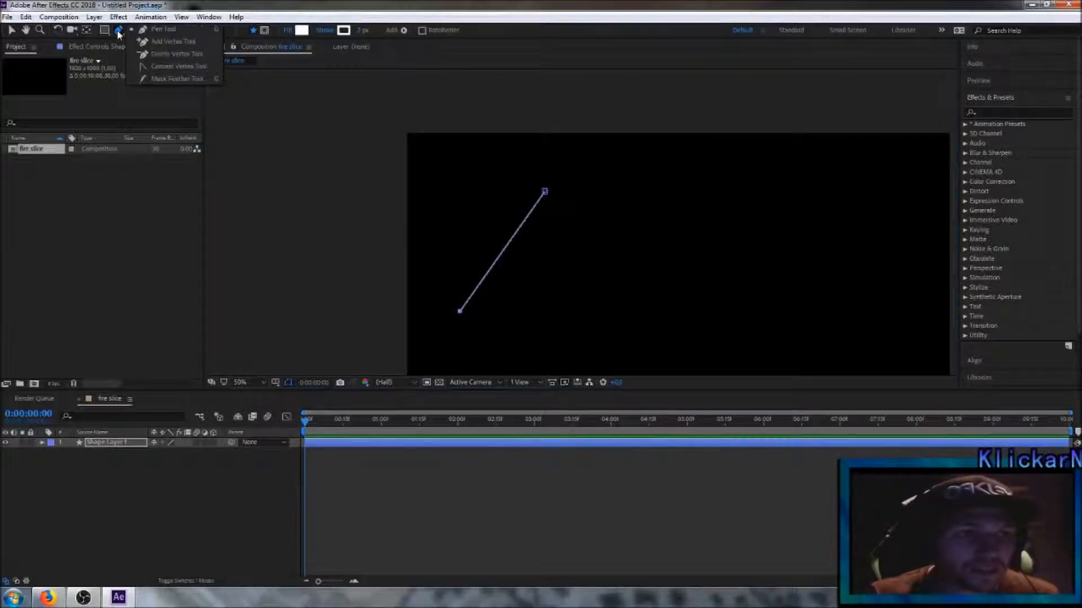
{"action": "left_click", "coordinate": [179, 67]}
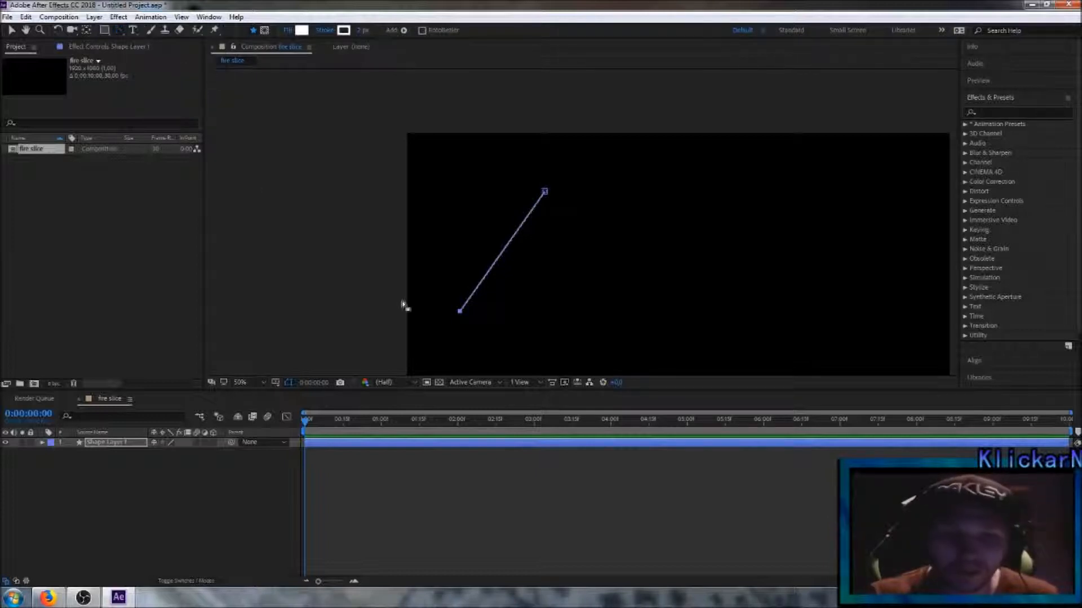
{"action": "left_click", "coordinate": [460, 313]}
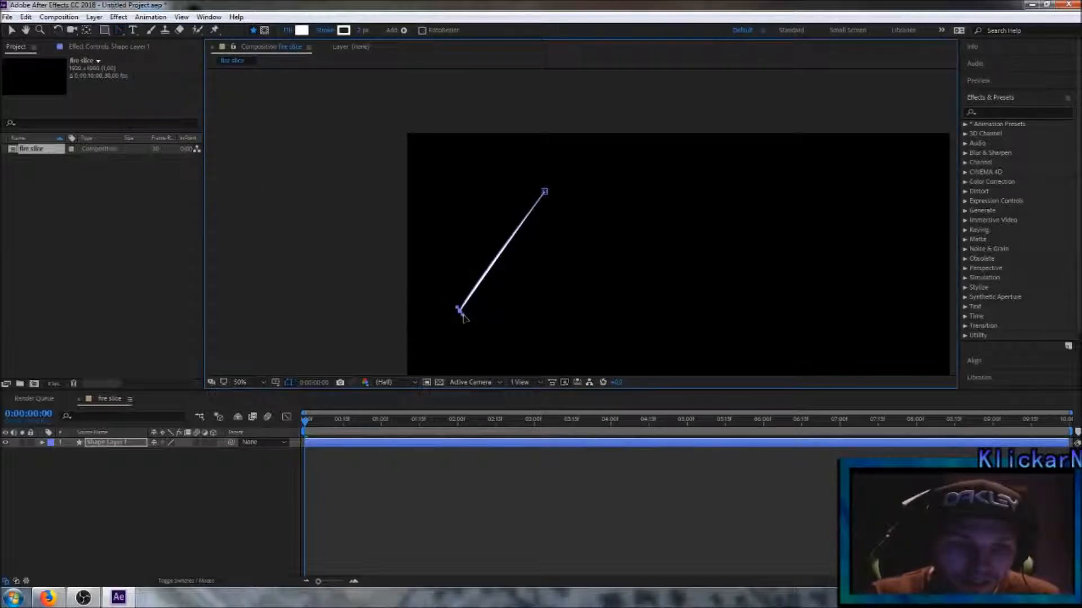
{"action": "left_click_drag", "start_coordinate": [544, 192], "coordinate": [554, 174]}
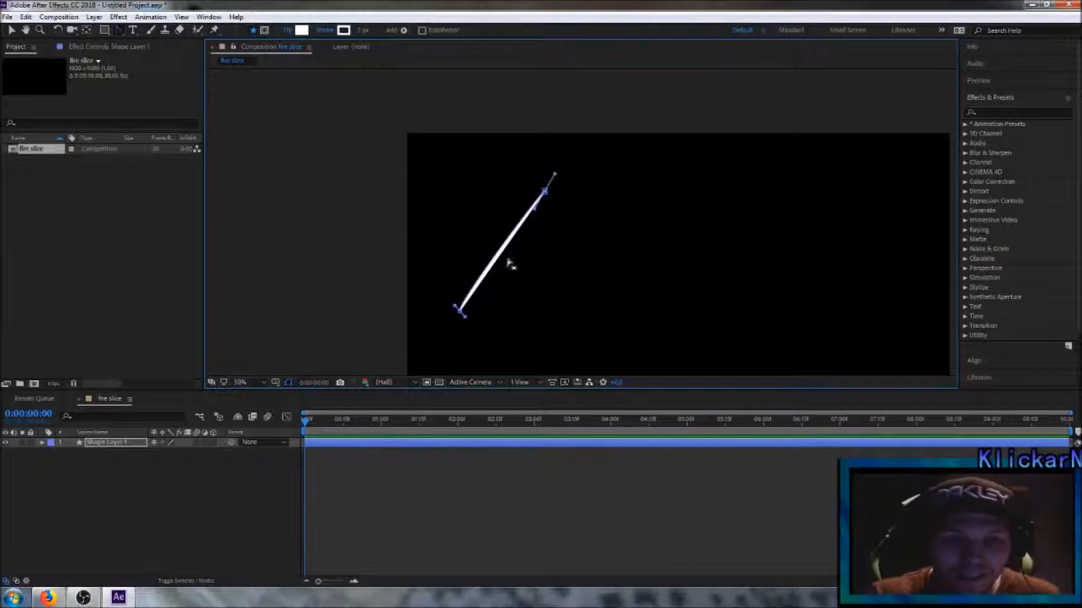
Step: Lengthen the white sliver by moving its lower endpoint further down and outward along the diagonal, and deselect the layer
{"action": "left_click", "coordinate": [12, 31]}
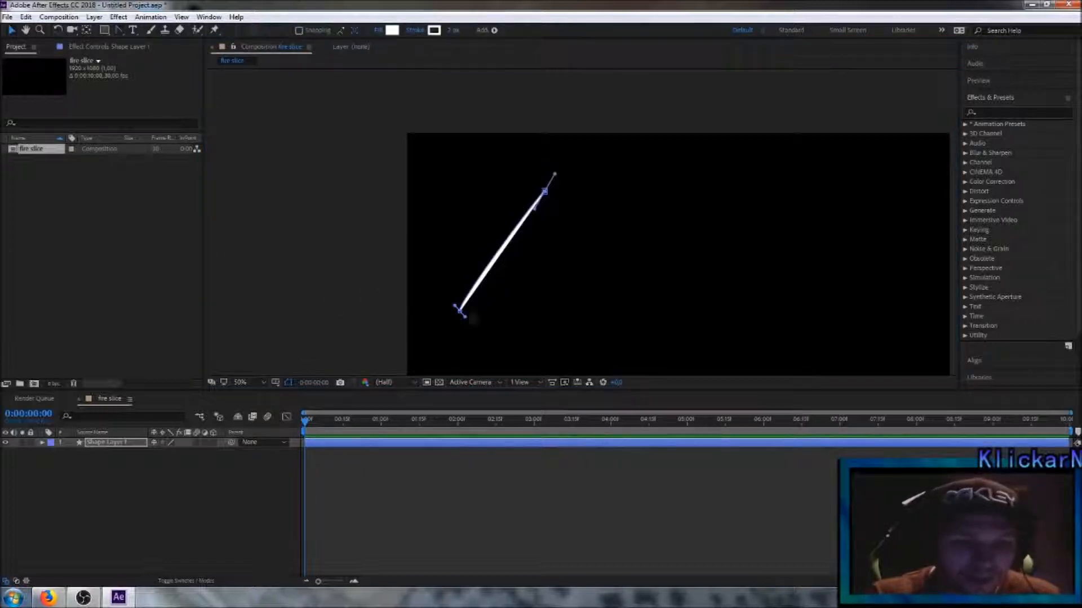
{"action": "left_click_drag", "start_coordinate": [460, 314], "coordinate": [442, 339]}
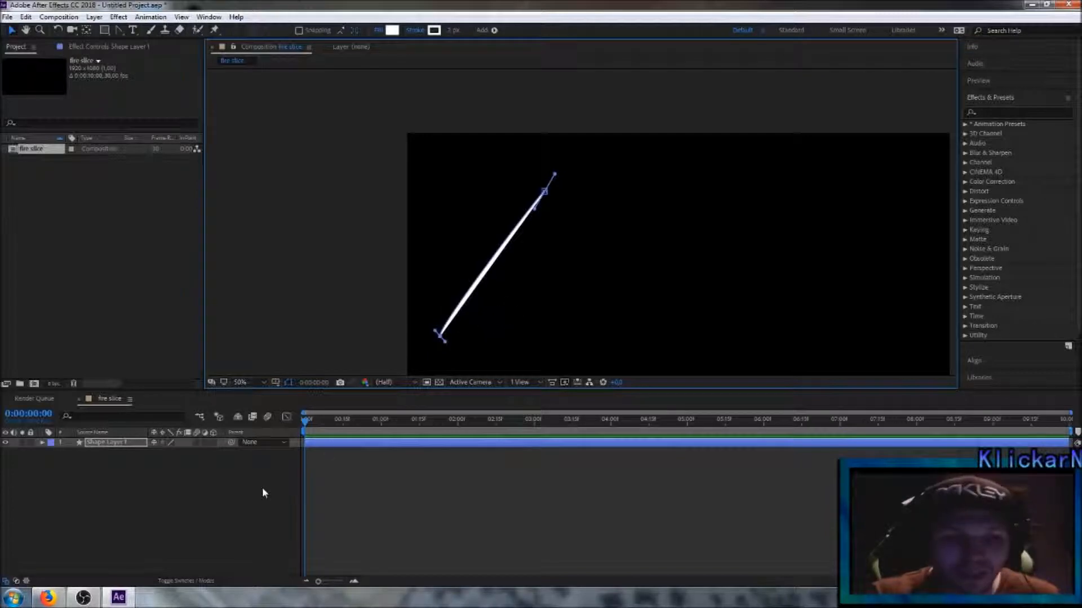
{"action": "left_click", "coordinate": [252, 500]}
{"action": "scroll", "coordinate": [635, 285], "scroll_direction": "down", "scroll_amount": 2}
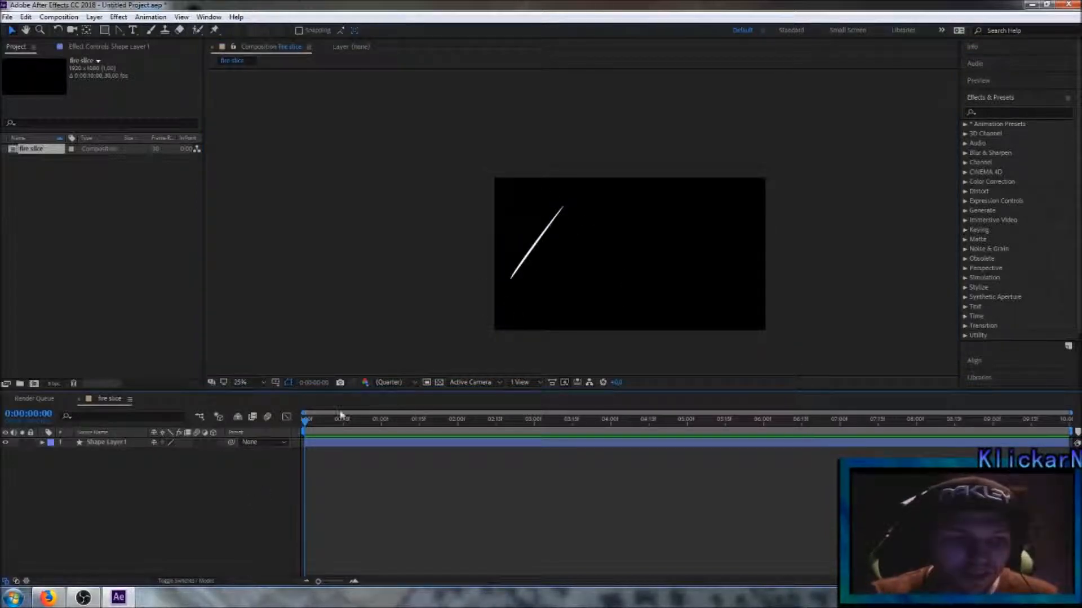
Step: Pre-compose Shape Layer 1 under the default name Shape Layer 1 Comp 1, moving all attributes into the new composition
{"action": "left_click", "coordinate": [108, 442]}
{"action": "right_click", "coordinate": [111, 445]}
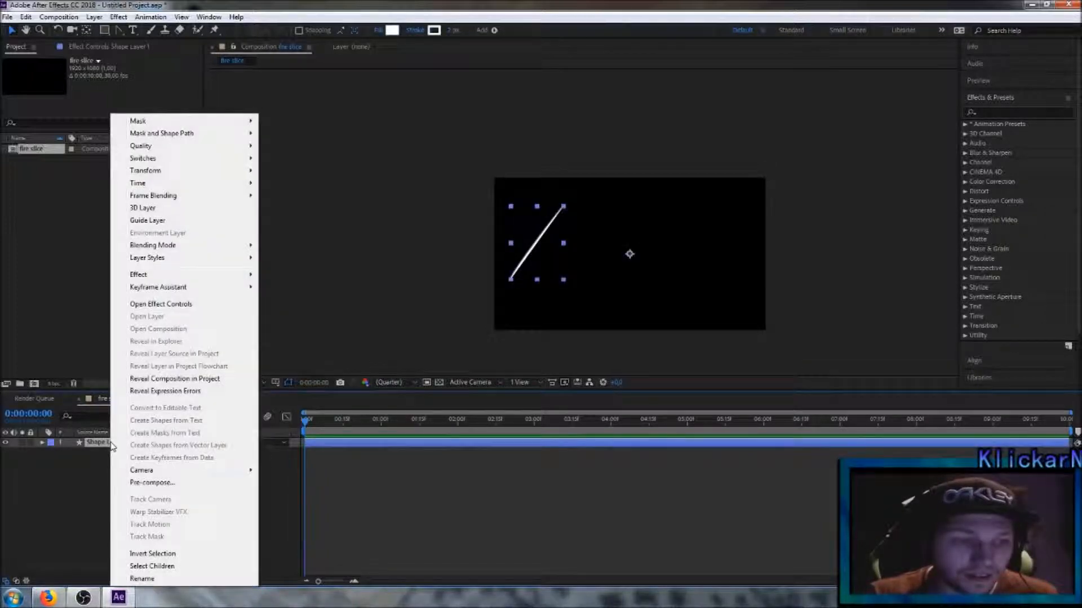
{"action": "left_click", "coordinate": [168, 484]}
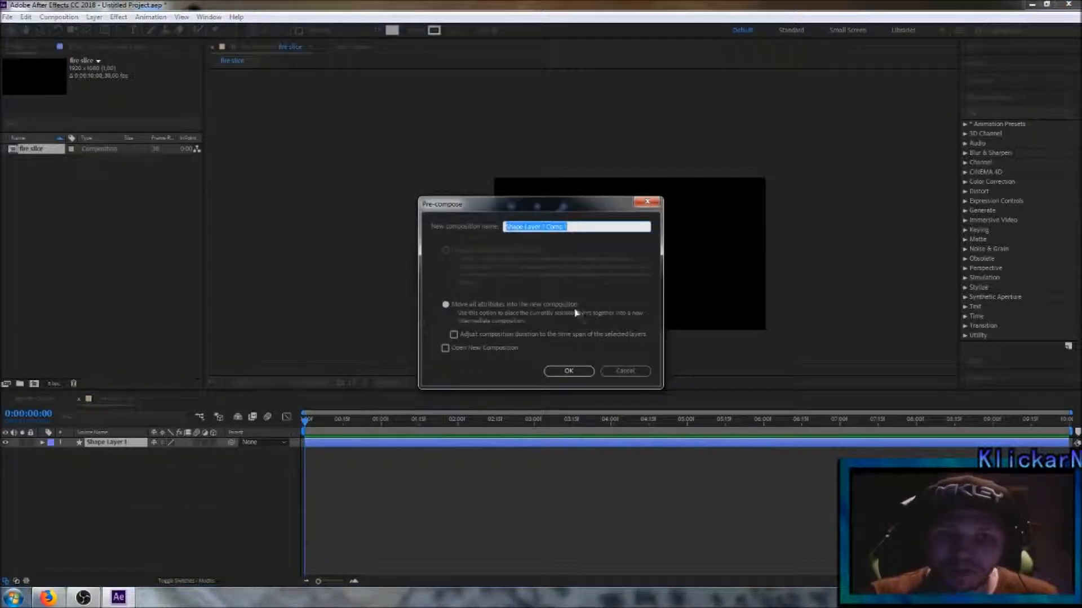
{"action": "left_click", "coordinate": [567, 371]}
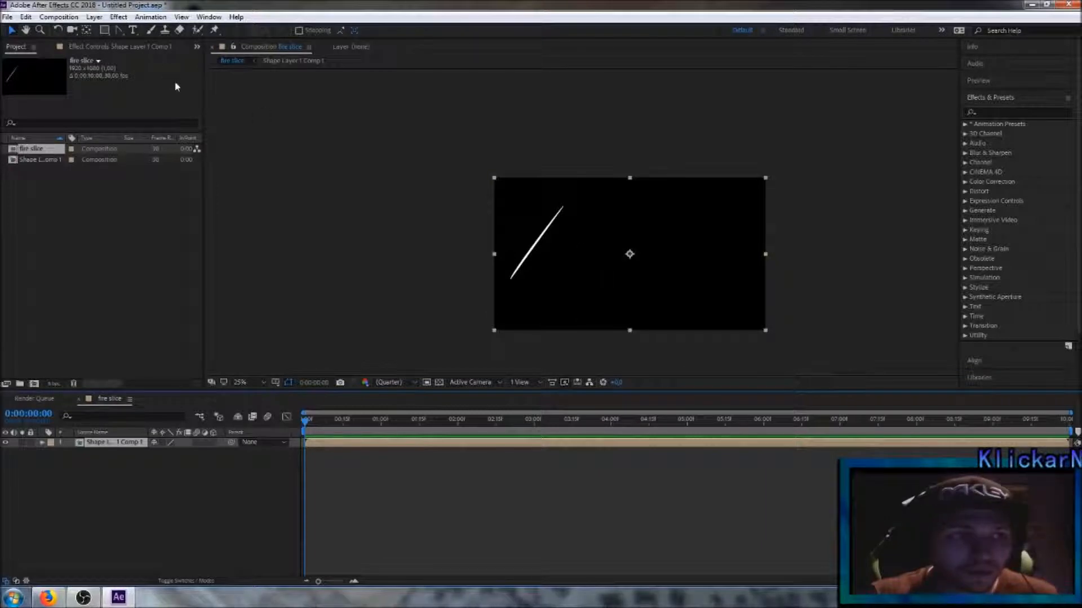
Step: Draw an open two-point mask on the pre-composed layer from the sliver's upper tip to its lower tip, and adjust its alignment
{"action": "left_click", "coordinate": [119, 31]}
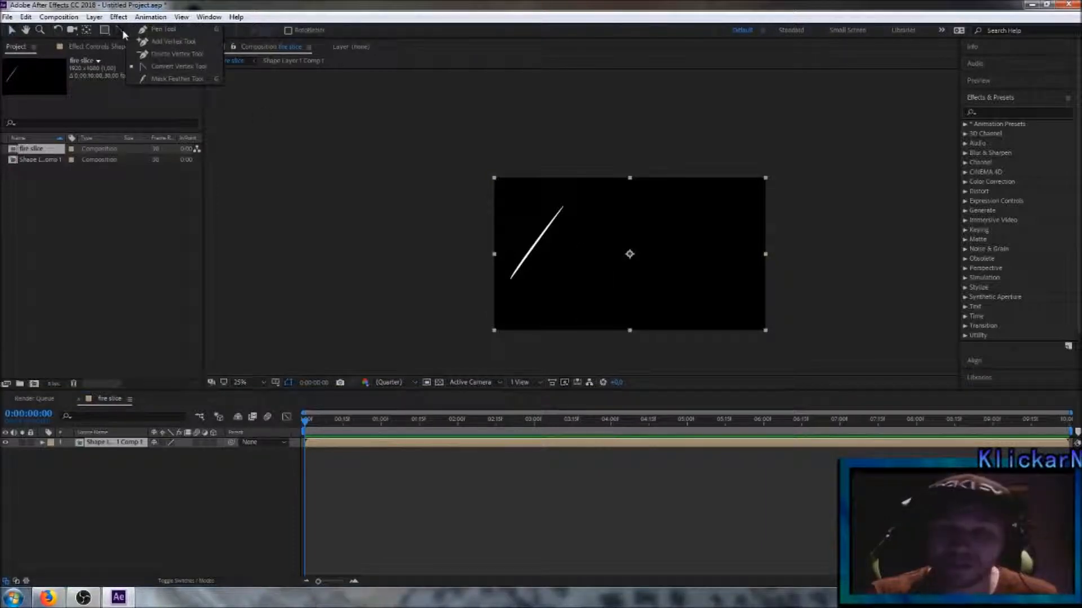
{"action": "left_click", "coordinate": [167, 31]}
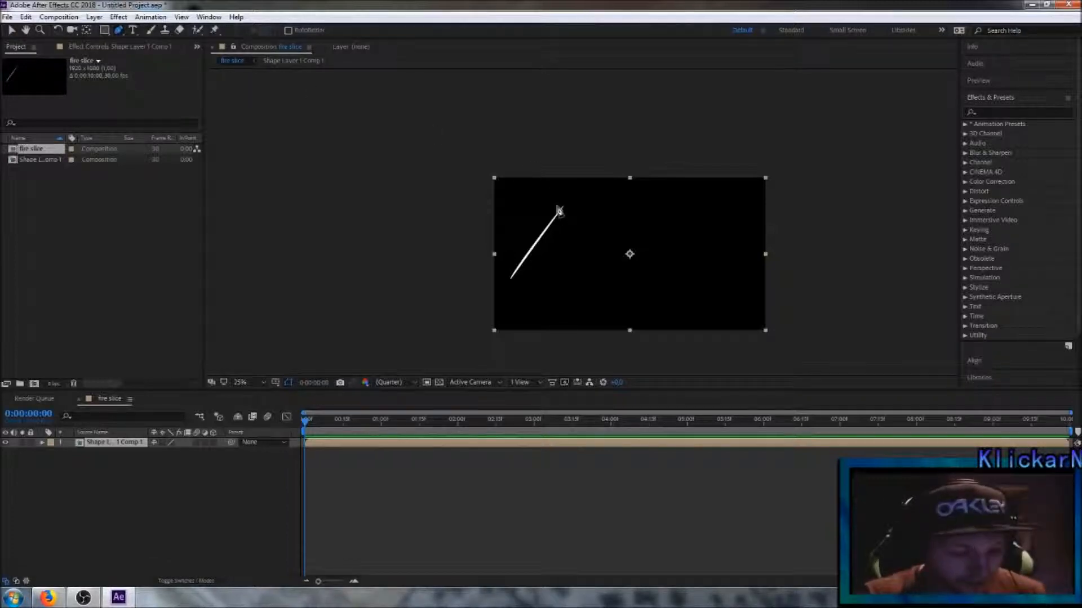
{"action": "scroll", "coordinate": [562, 218], "scroll_direction": "up", "scroll_amount": 2}
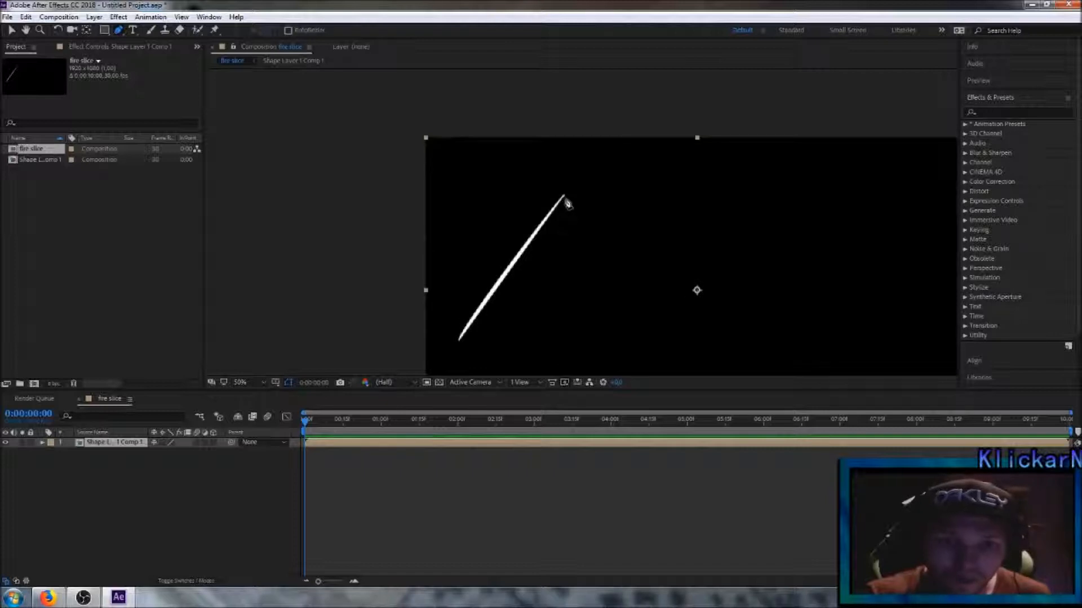
{"action": "left_click", "coordinate": [564, 196]}
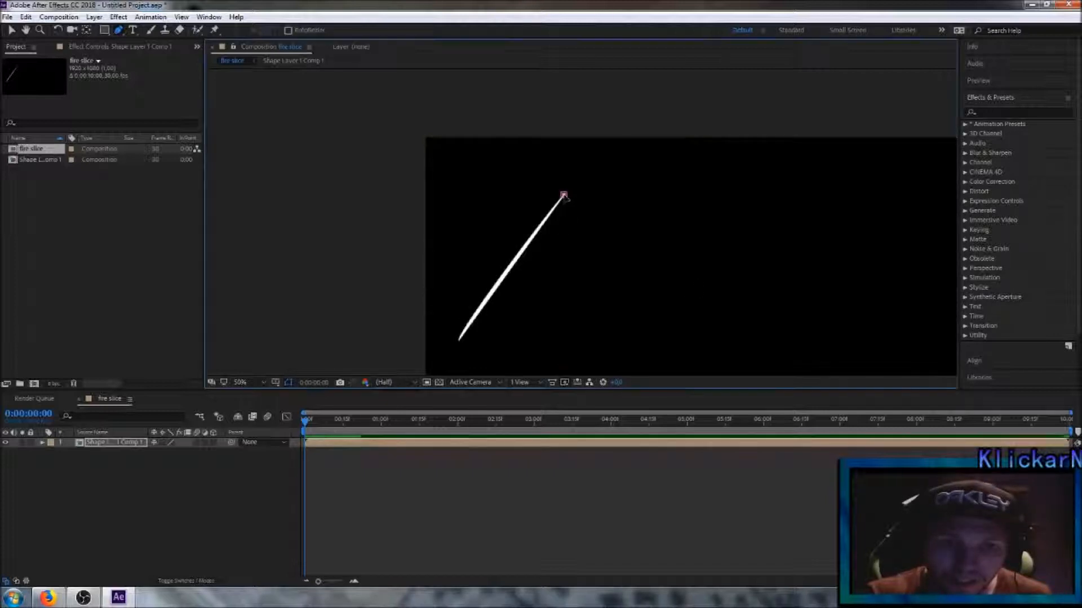
{"action": "left_click", "coordinate": [459, 340]}
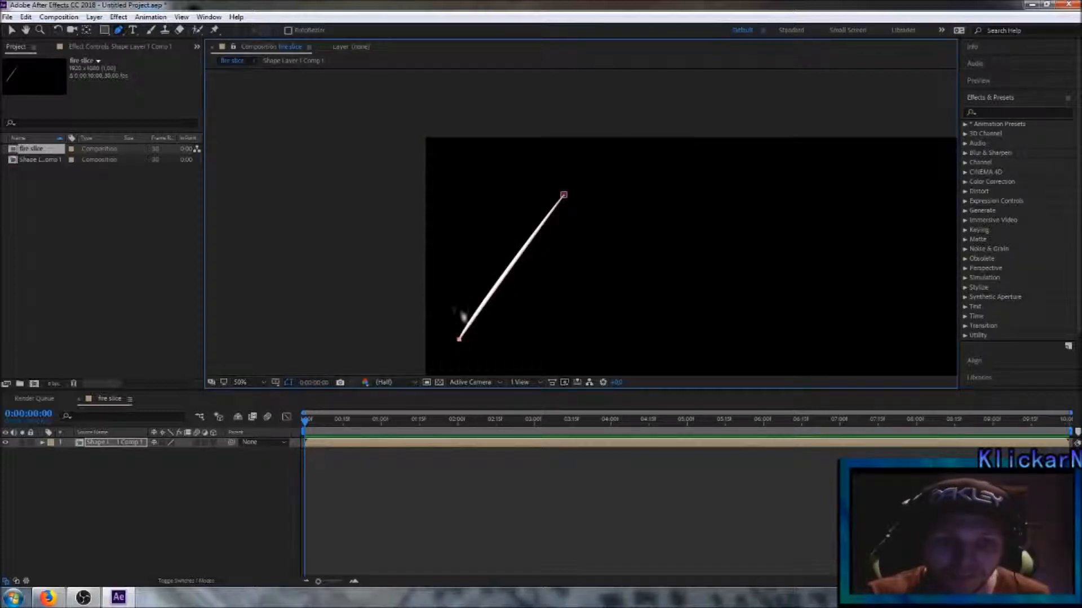
{"action": "left_click", "coordinate": [11, 30]}
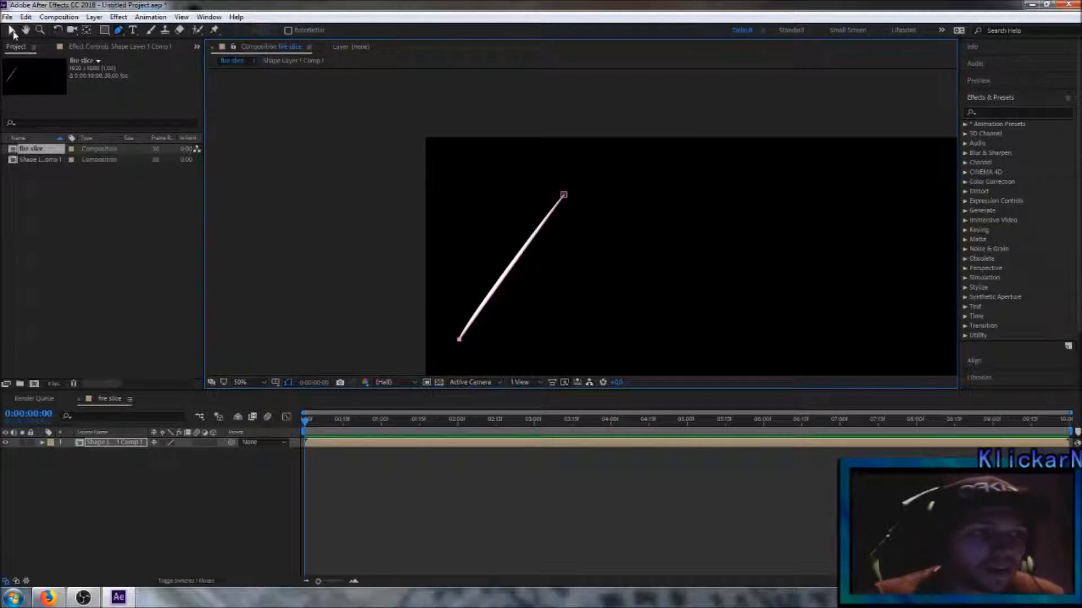
{"action": "left_click", "coordinate": [506, 280]}
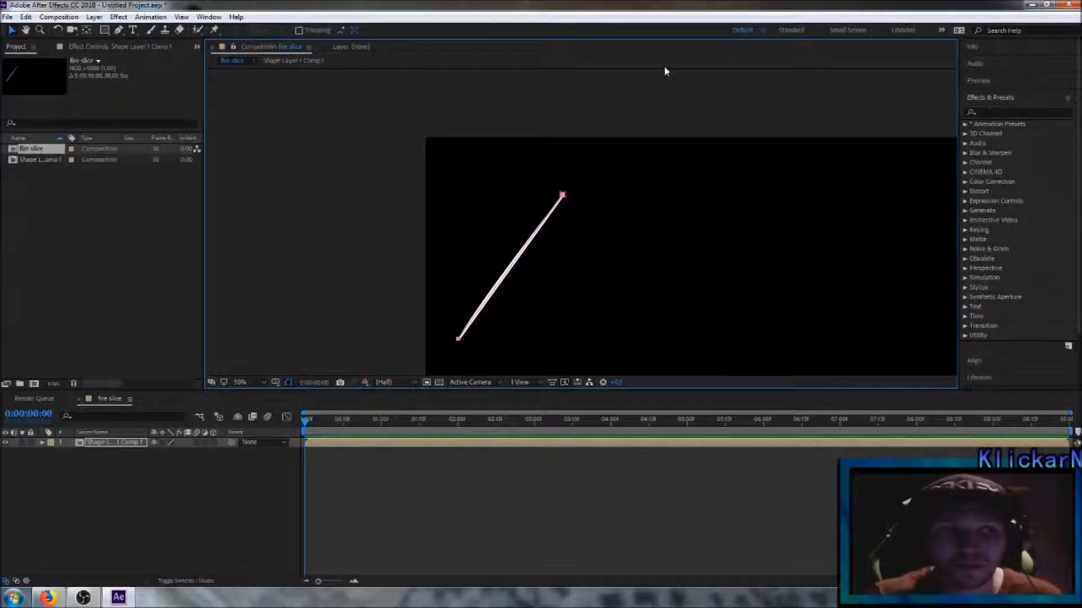
Step: Search the effects for "strok" and apply the Generate Stroke effect to Shape Layer 1 Comp 1
{"action": "left_click", "coordinate": [208, 17]}
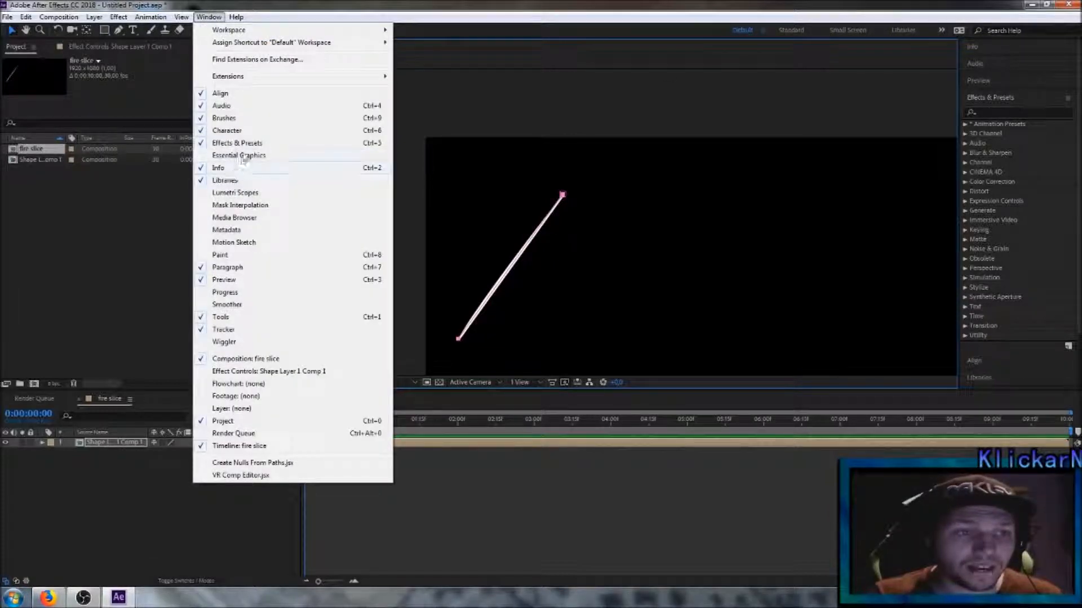
{"action": "left_click", "coordinate": [209, 17]}
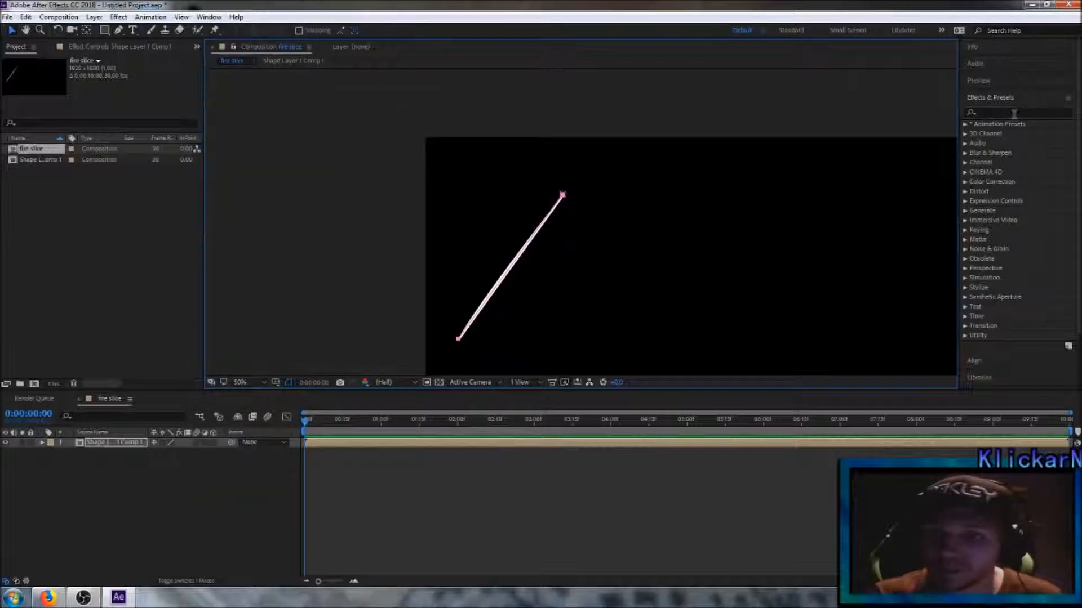
{"action": "left_click", "coordinate": [1013, 113]}
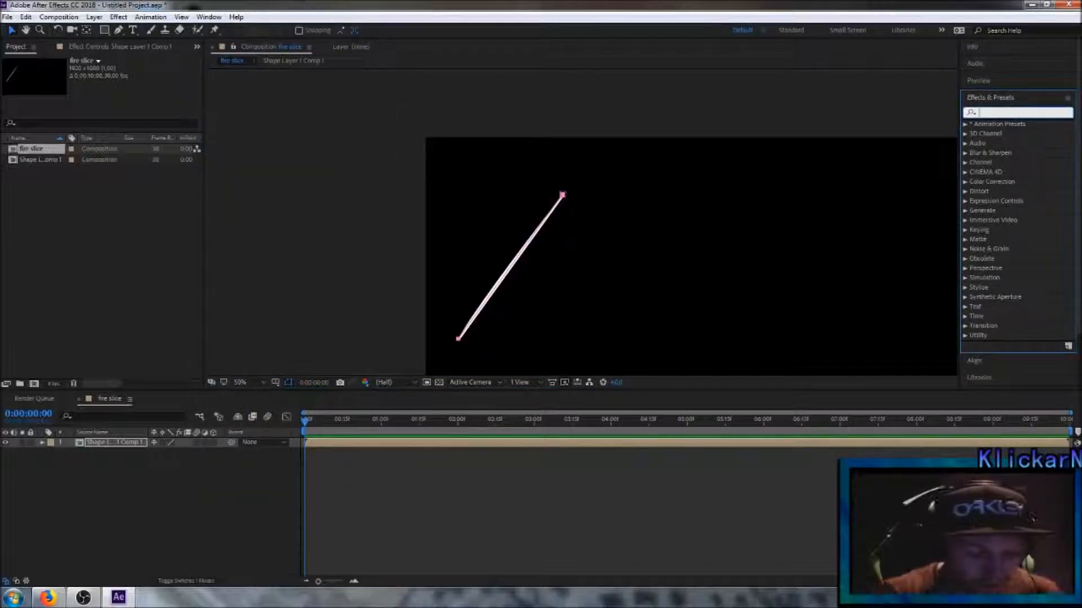
{"action": "type", "text": "stro"}
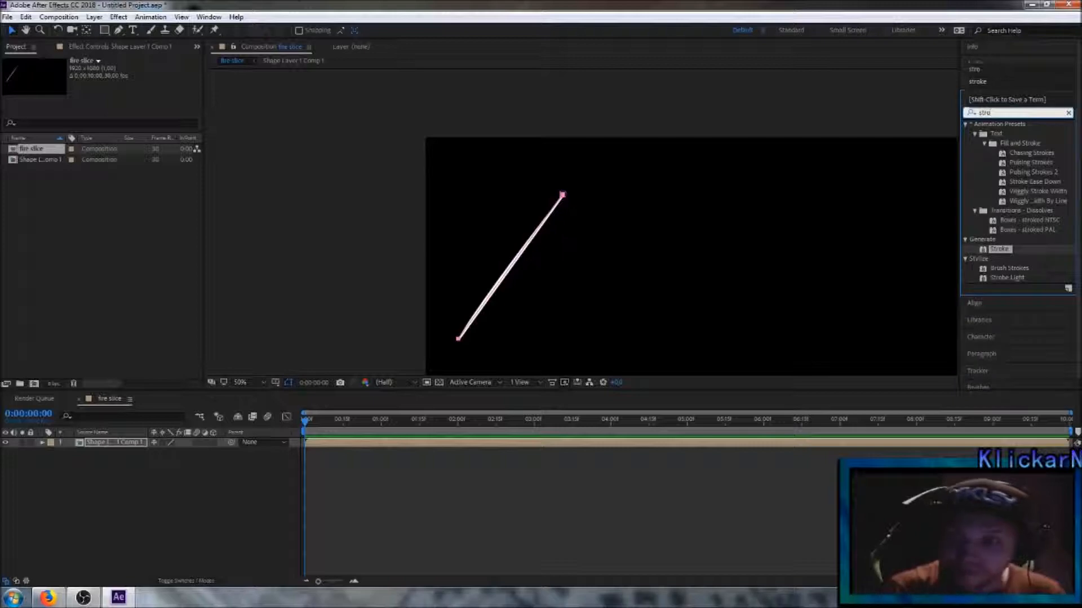
{"action": "type", "text": "k"}
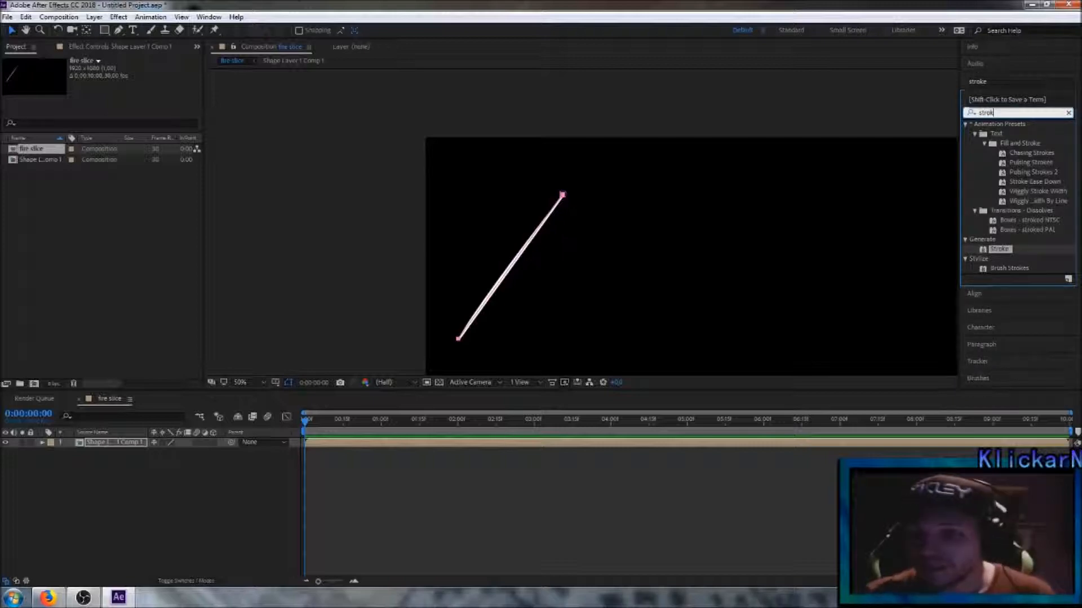
{"action": "mouse_move", "coordinate": [992, 249]}
{"action": "left_mouse_down"}
{"action": "mouse_move", "coordinate": [315, 411]}
{"action": "mouse_move", "coordinate": [121, 445]}
{"action": "left_mouse_up"}
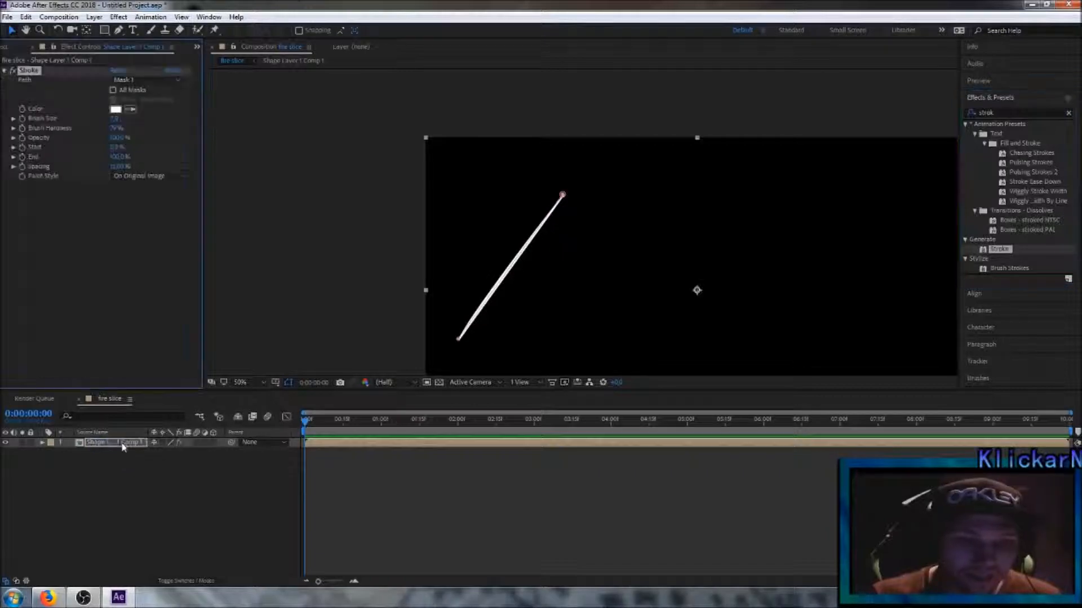
Step: Configure the Stroke effect with a brush size covering the sliver, 100% brush hardness and the Reveal Original Image paint style
{"action": "mouse_move", "coordinate": [114, 118]}
{"action": "left_mouse_down"}
{"action": "mouse_move", "coordinate": [235, 119]}
{"action": "mouse_move", "coordinate": [142, 122]}
{"action": "left_mouse_up"}
{"action": "left_click", "coordinate": [115, 119]}
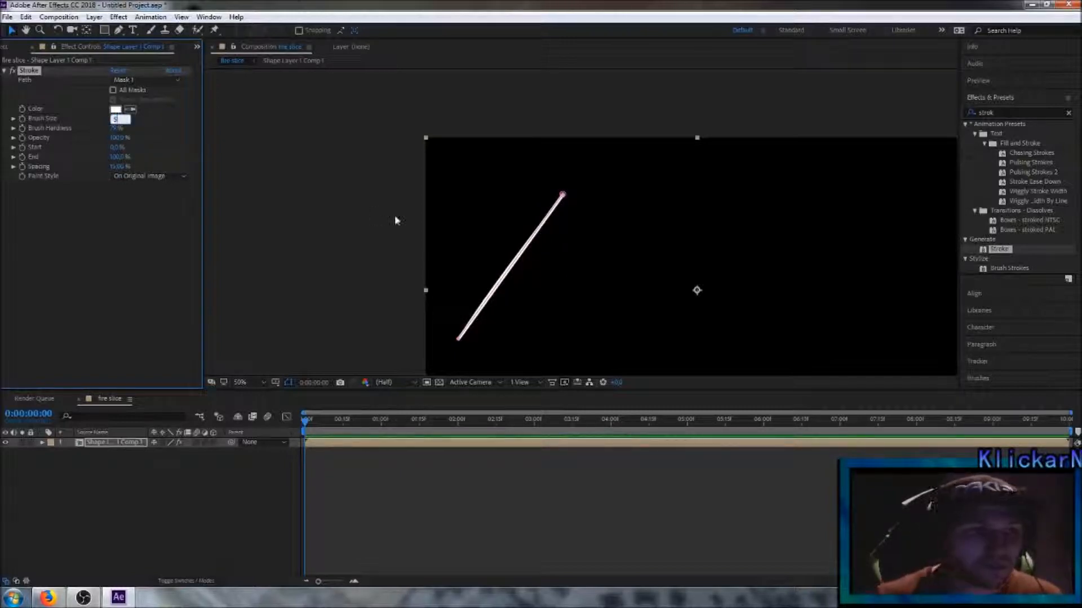
{"action": "left_click", "coordinate": [169, 144]}
{"action": "left_click_drag", "start_coordinate": [115, 131], "coordinate": [237, 137]}
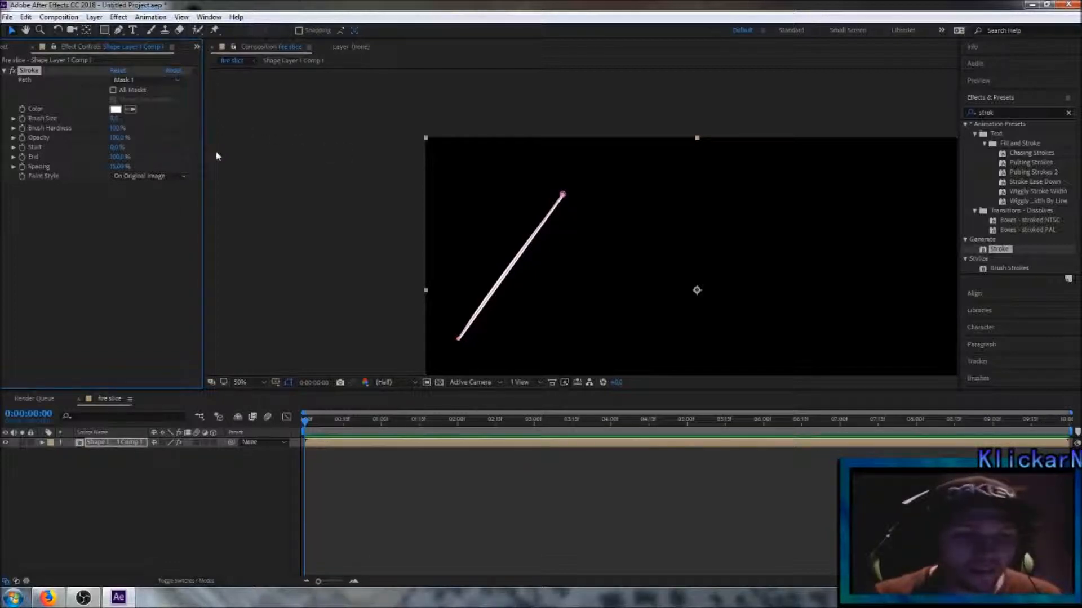
{"action": "left_click", "coordinate": [183, 178]}
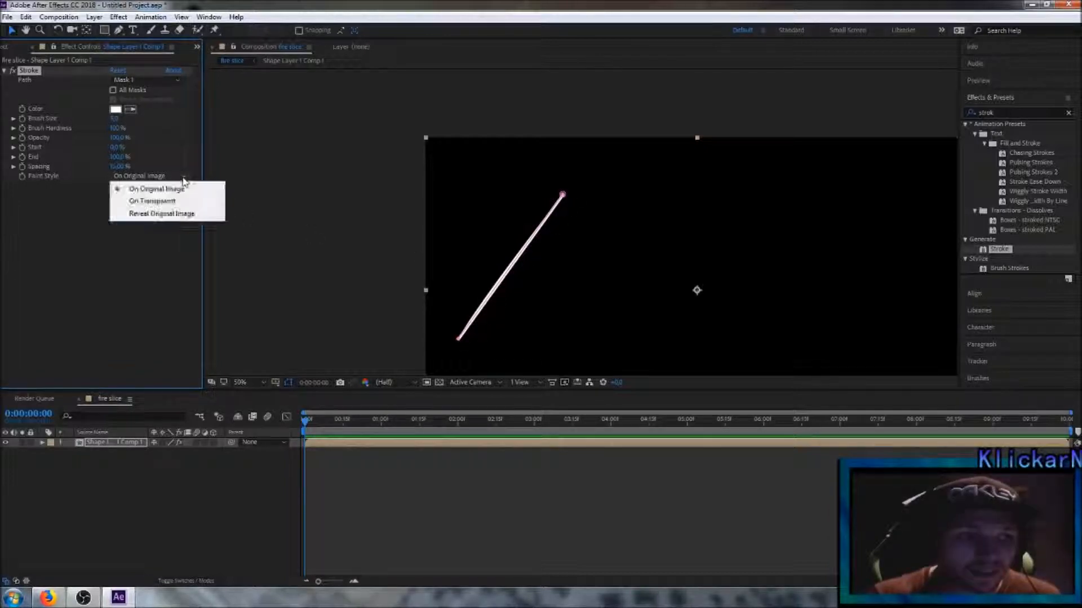
{"action": "left_click", "coordinate": [169, 216]}
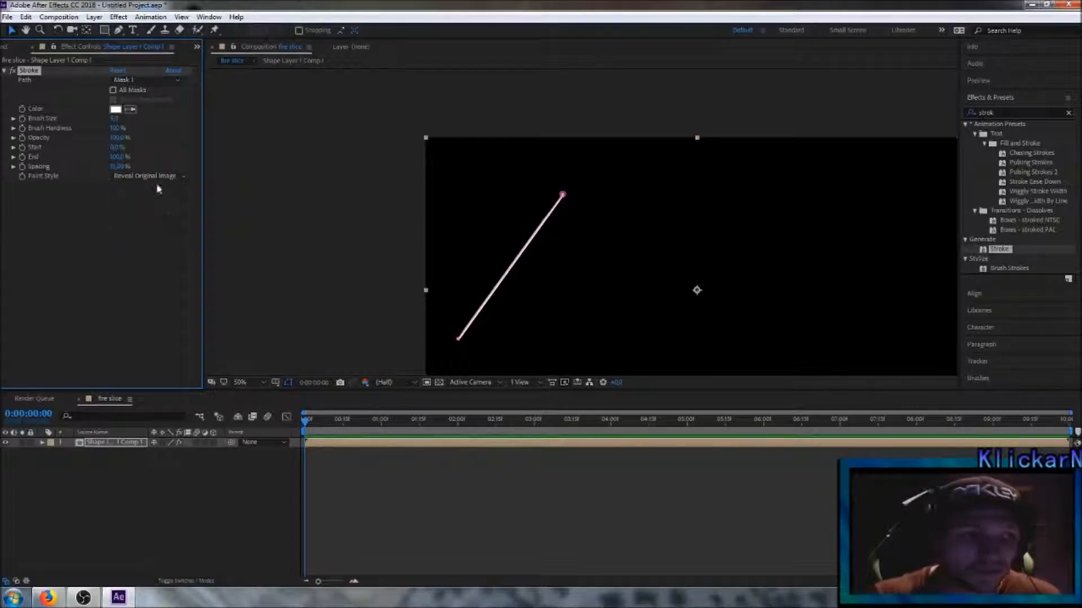
Step: Keyframe the Stroke effect's Start and End at 0% on the first frame and reveal the effect's properties in the timeline
{"action": "mouse_move", "coordinate": [119, 148]}
{"action": "left_mouse_down"}
{"action": "mouse_move", "coordinate": [173, 147]}
{"action": "mouse_move", "coordinate": [67, 163]}
{"action": "mouse_move", "coordinate": [186, 147]}
{"action": "mouse_move", "coordinate": [97, 151]}
{"action": "mouse_move", "coordinate": [138, 149]}
{"action": "mouse_move", "coordinate": [109, 147]}
{"action": "left_mouse_up"}
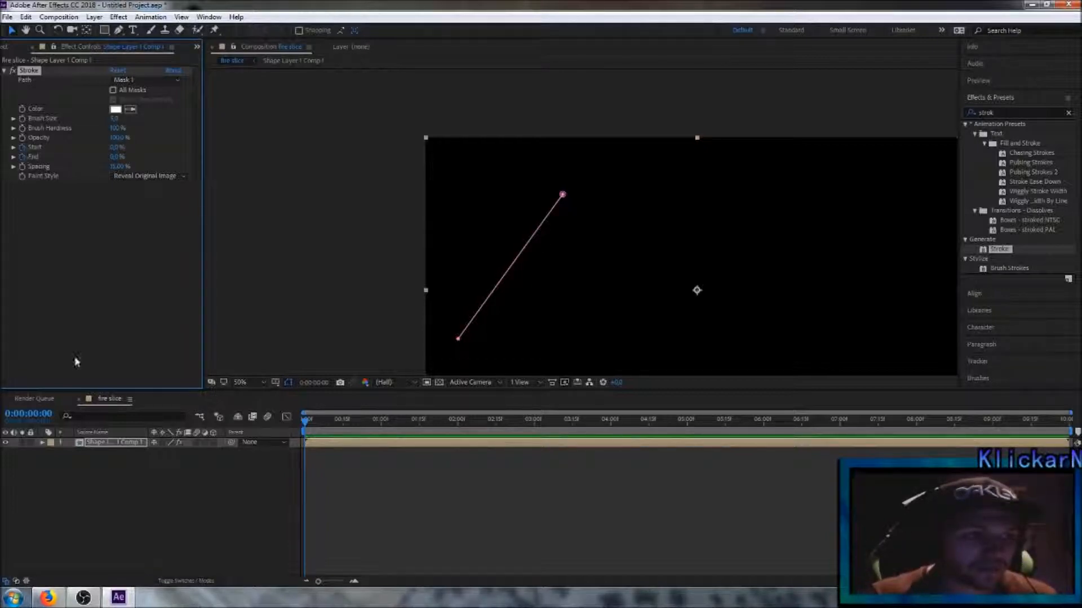
{"action": "left_click", "coordinate": [43, 442]}
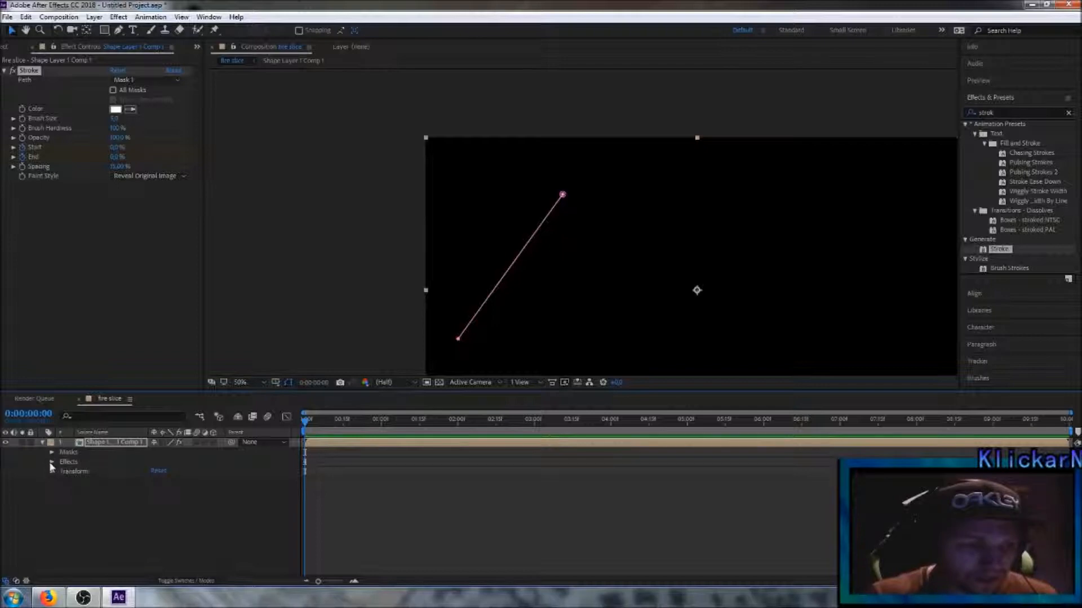
{"action": "left_click", "coordinate": [51, 462]}
{"action": "left_click", "coordinate": [61, 472]}
{"action": "scroll", "coordinate": [212, 516], "scroll_direction": "down", "scroll_amount": 1}
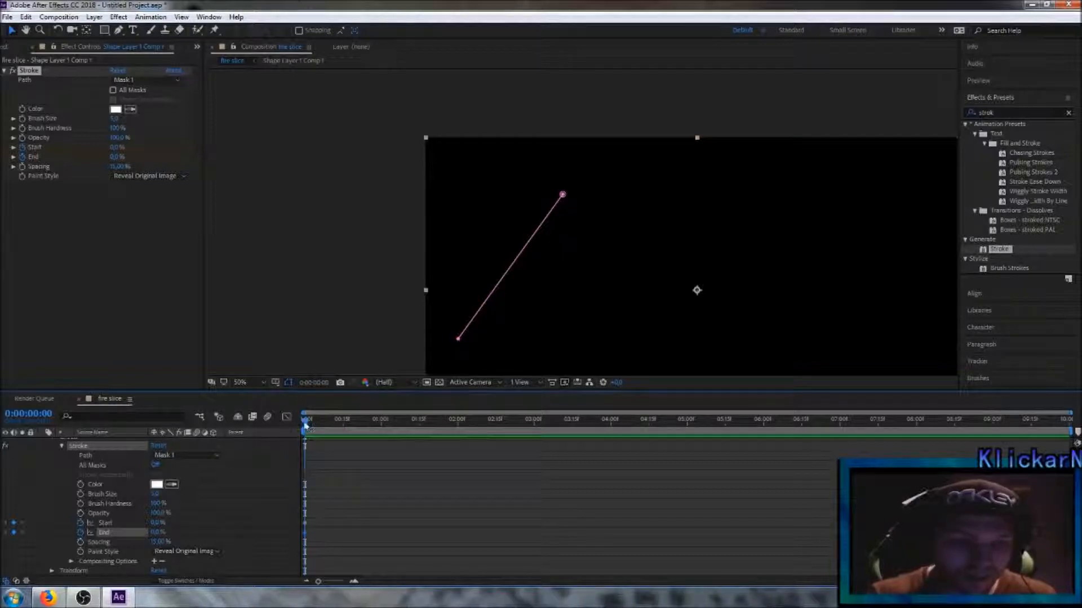
Step: Keyframe the Stroke effect's Start at 100% at 0:00:00:25 and collapse the layer's properties
{"action": "left_click_drag", "start_coordinate": [305, 425], "coordinate": [367, 428]}
{"action": "left_click", "coordinate": [158, 523]}
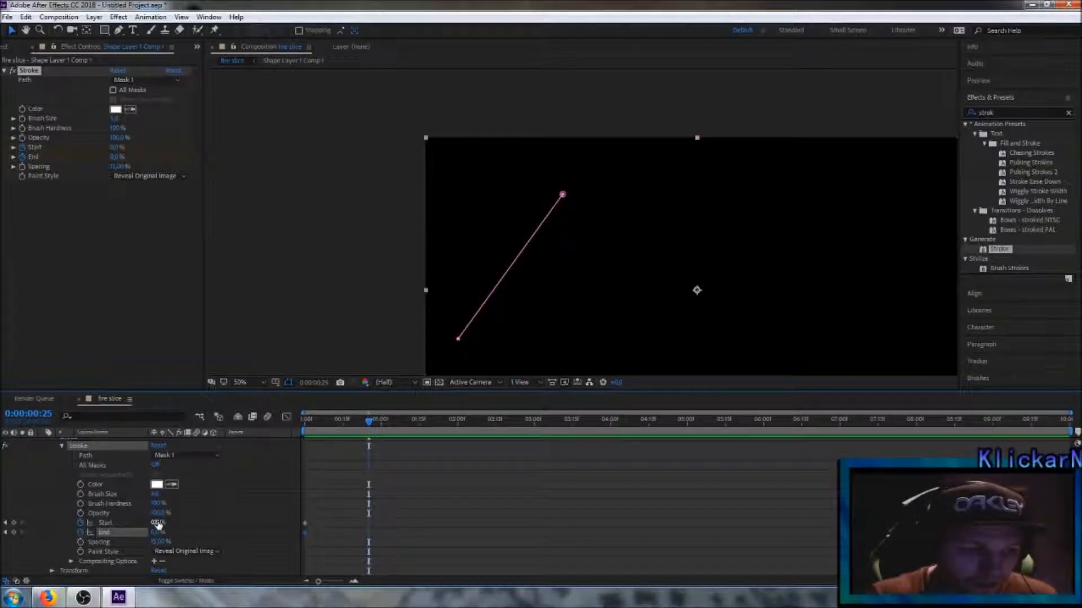
{"action": "key", "text": "Return"}
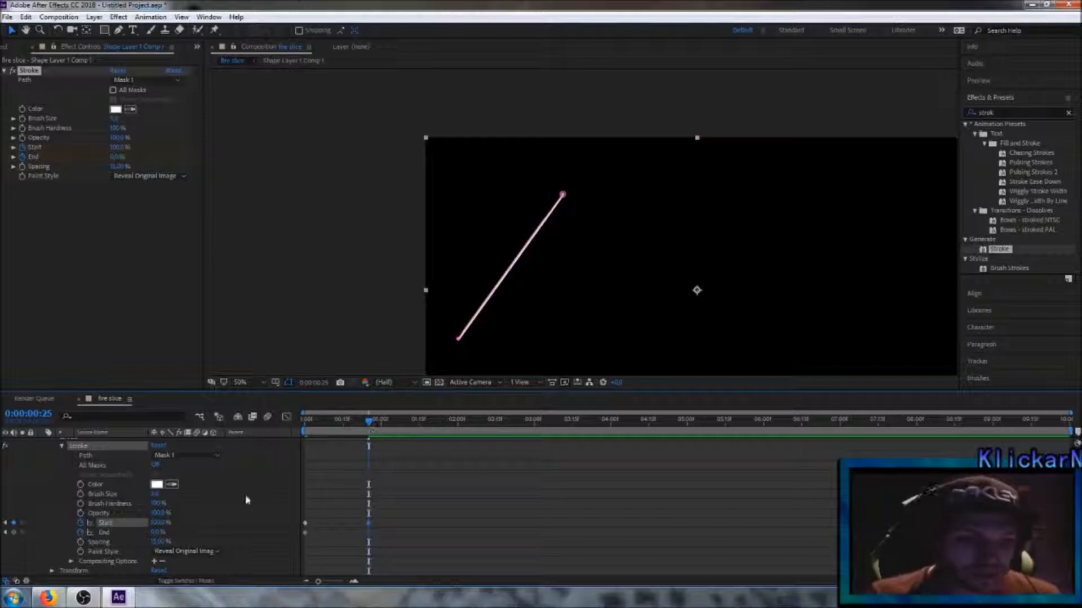
{"action": "scroll", "coordinate": [62, 461], "scroll_direction": "up", "scroll_amount": 2}
{"action": "left_click", "coordinate": [43, 445]}
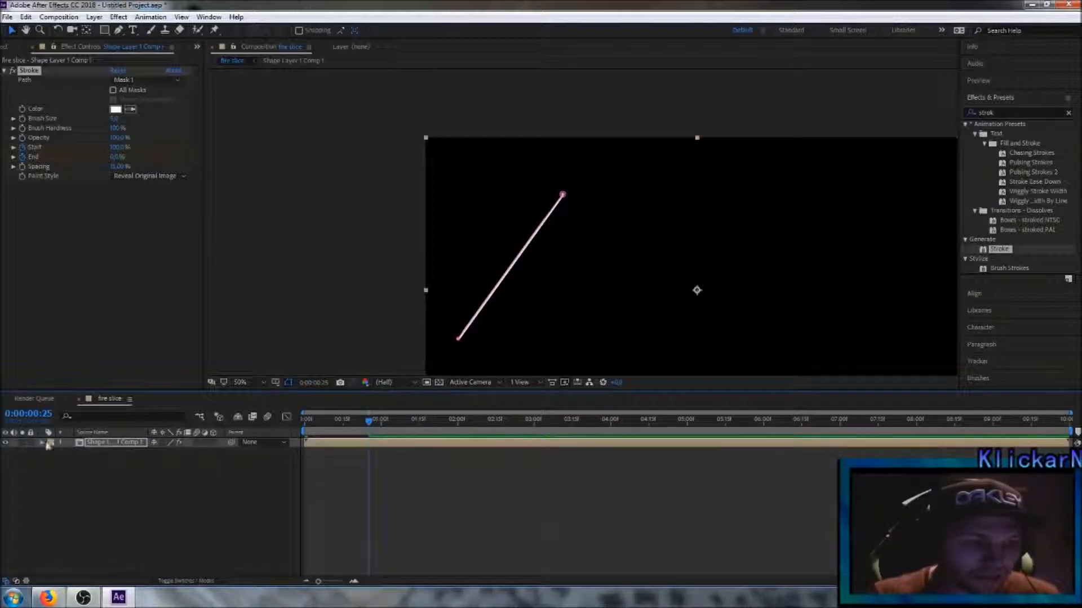
Step: Preview the line's reveal animation from the beginning of the timeline
{"action": "left_click_drag", "start_coordinate": [369, 422], "coordinate": [314, 426]}
{"action": "key", "text": "space"}
{"action": "key", "text": "space"}
Step: Move the current time to 0:00:00:29 and duplicate the Shape Layer 1 Comp 1 layer
{"action": "mouse_move", "coordinate": [305, 420]}
{"action": "left_mouse_down"}
{"action": "mouse_move", "coordinate": [375, 422]}
{"action": "mouse_move", "coordinate": [305, 421]}
{"action": "mouse_move", "coordinate": [380, 431]}
{"action": "mouse_move", "coordinate": [304, 433]}
{"action": "mouse_move", "coordinate": [380, 429]}
{"action": "left_mouse_up"}
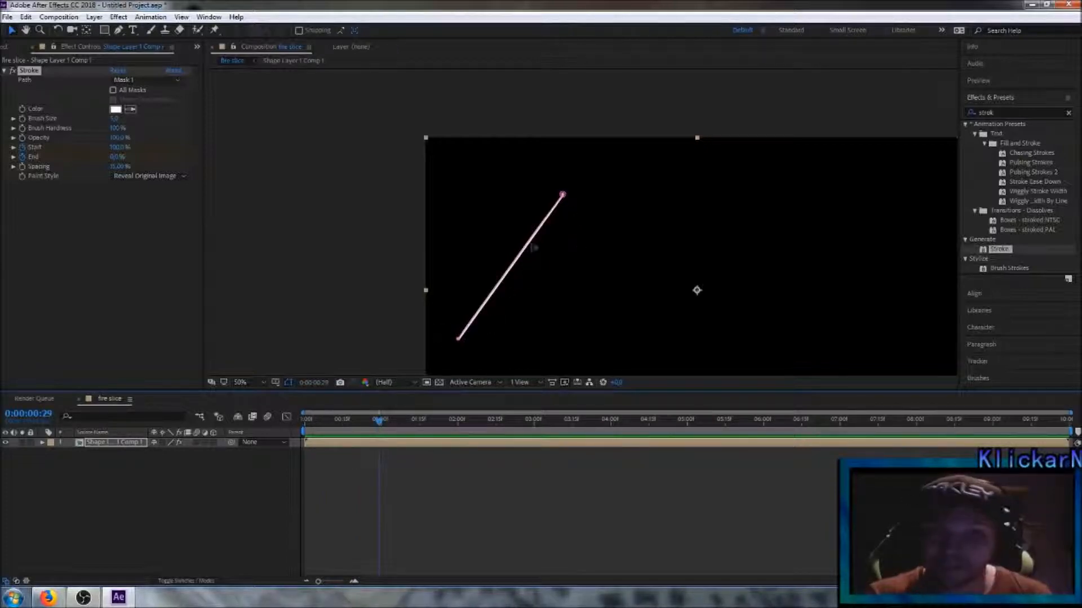
{"action": "left_click", "coordinate": [195, 496]}
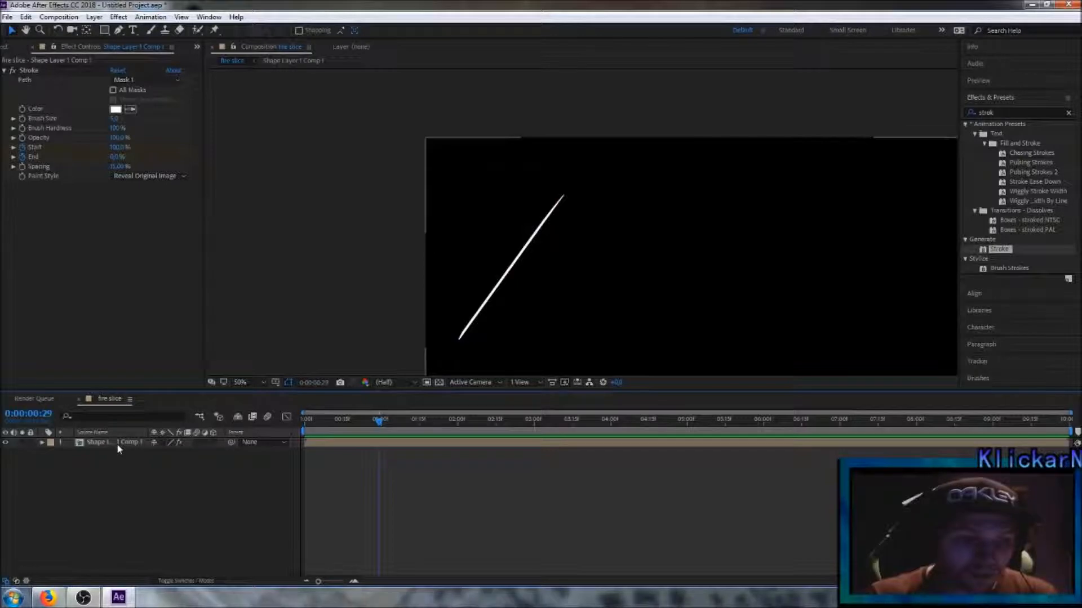
{"action": "left_click", "coordinate": [118, 445]}
{"action": "left_click", "coordinate": [25, 17]}
{"action": "mouse_move", "coordinate": [58, 17]}
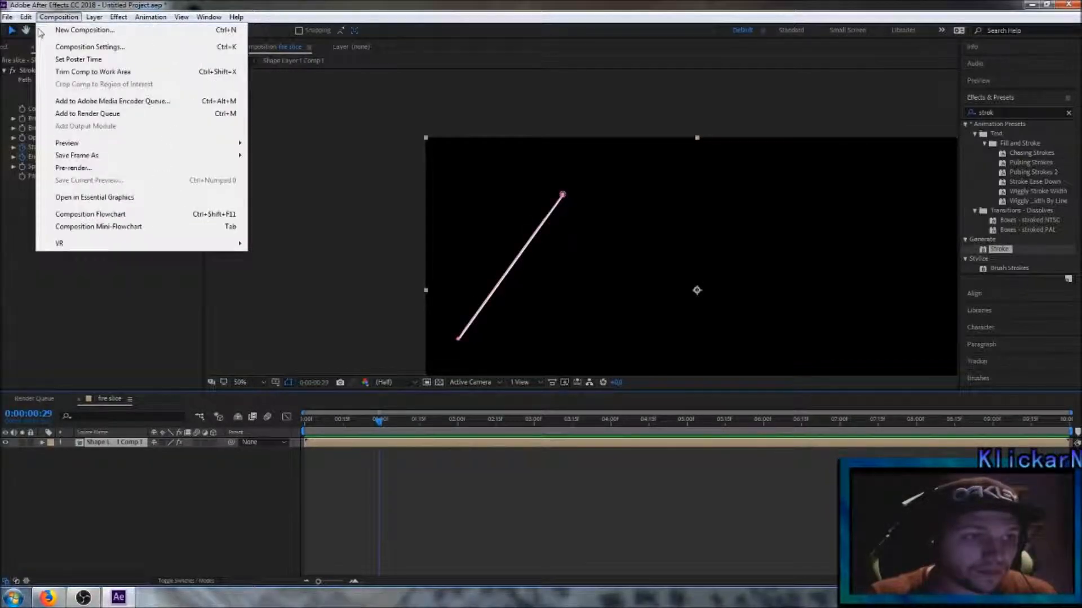
{"action": "mouse_move", "coordinate": [26, 17]}
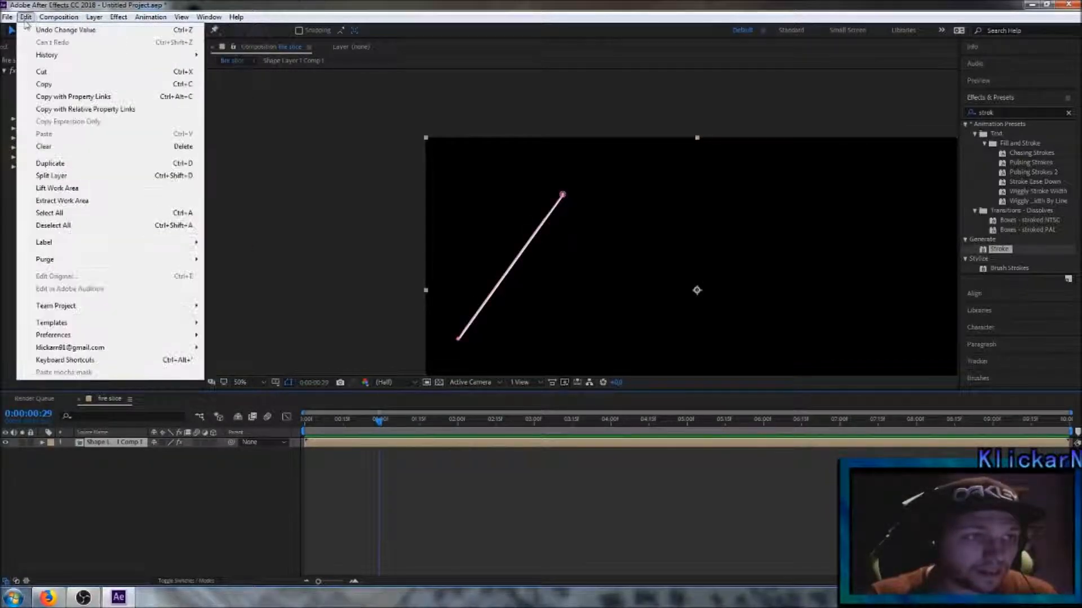
{"action": "left_click", "coordinate": [50, 163]}
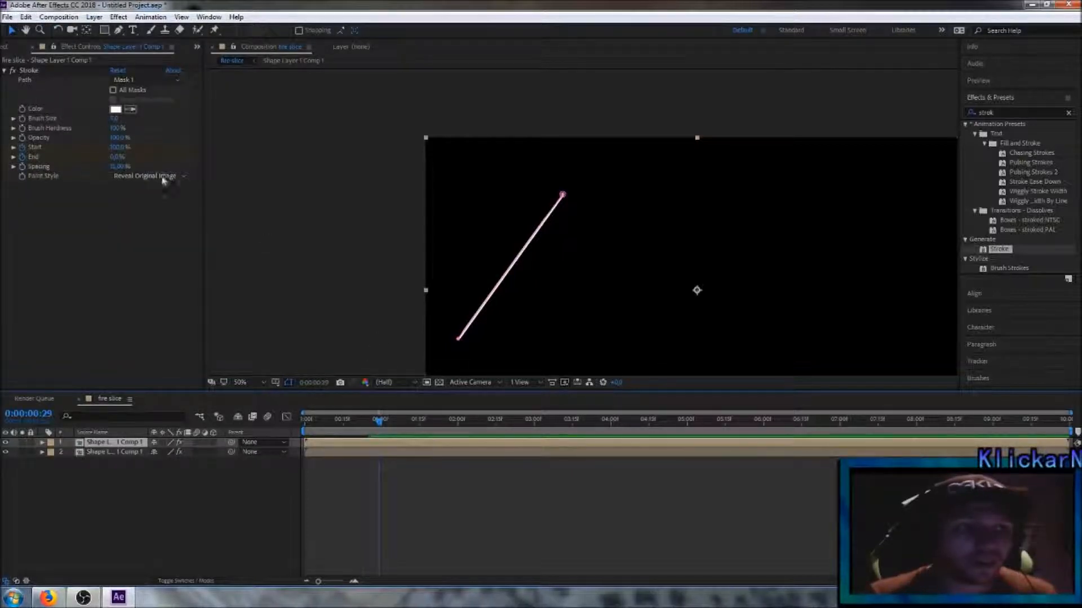
Step: Rotate the duplicated line until it stands vertical and position it so it crosses the lower part of the first line
{"action": "left_click_drag", "start_coordinate": [612, 311], "coordinate": [700, 324]}
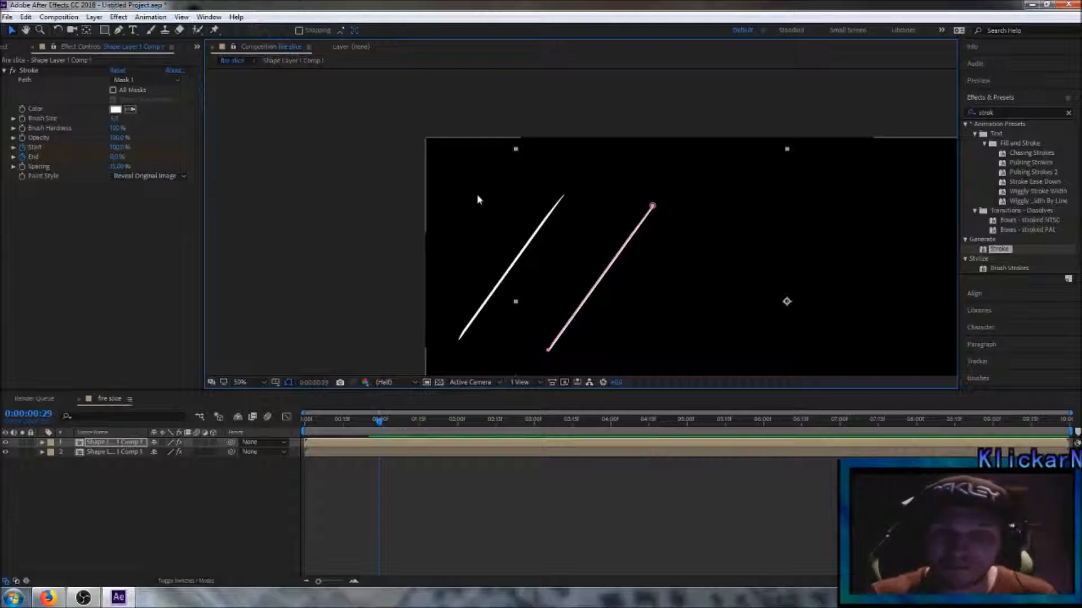
{"action": "left_click", "coordinate": [58, 30]}
{"action": "mouse_move", "coordinate": [766, 169]}
{"action": "left_mouse_down"}
{"action": "mouse_move", "coordinate": [736, 149]}
{"action": "mouse_move", "coordinate": [623, 138]}
{"action": "left_mouse_up"}
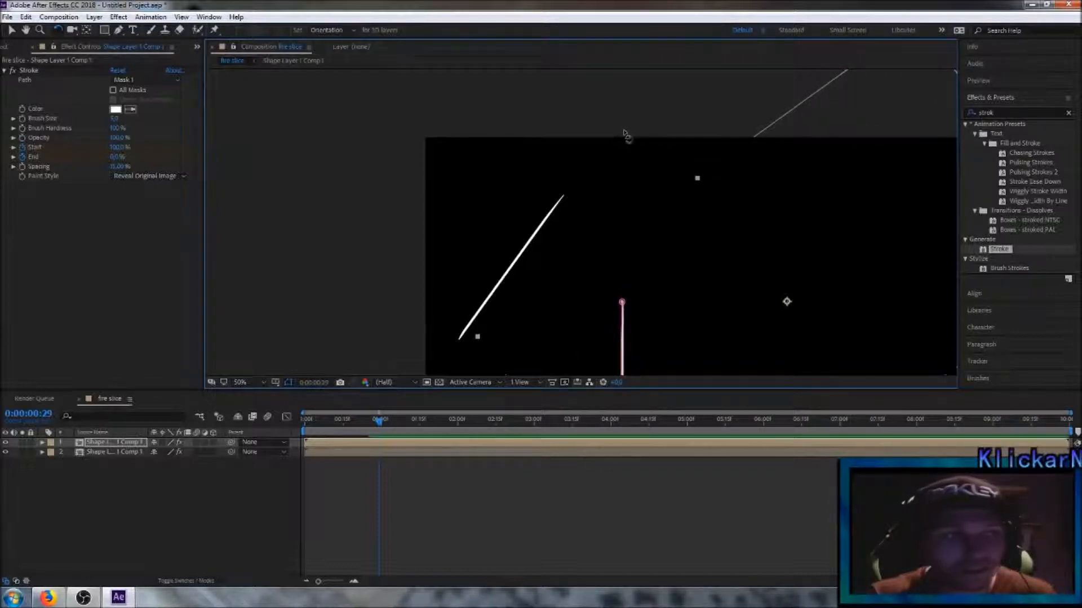
{"action": "left_click", "coordinate": [11, 30]}
{"action": "mouse_move", "coordinate": [748, 252]}
{"action": "left_mouse_down"}
{"action": "mouse_move", "coordinate": [616, 165]}
{"action": "mouse_move", "coordinate": [603, 121]}
{"action": "mouse_move", "coordinate": [603, 143]}
{"action": "left_mouse_up"}
{"action": "key", "text": "comma"}
{"action": "key", "text": "comma"}
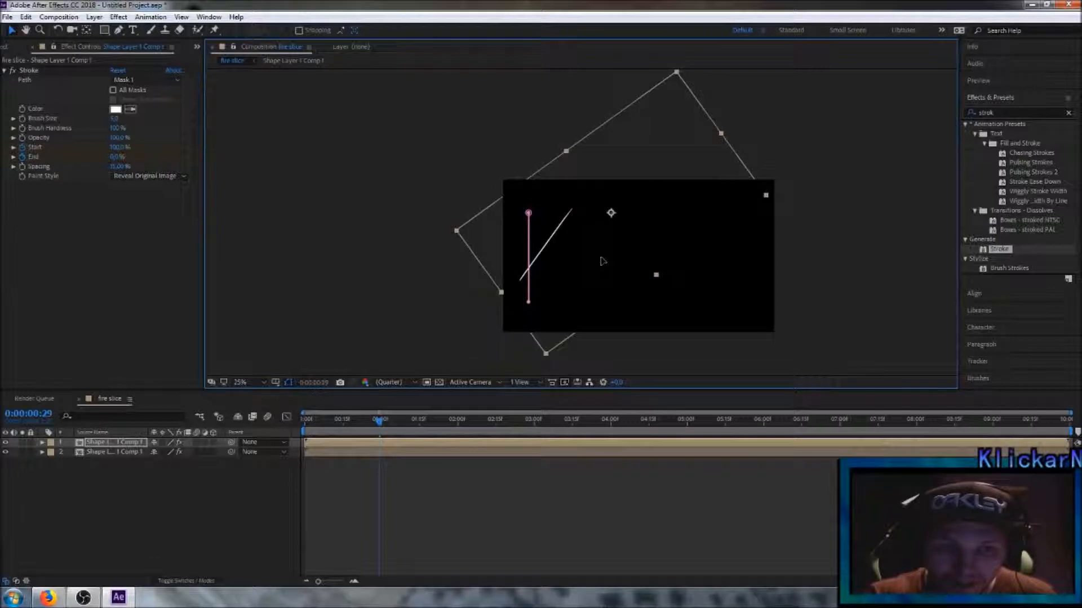
{"action": "key", "text": "period"}
{"action": "key", "text": "comma"}
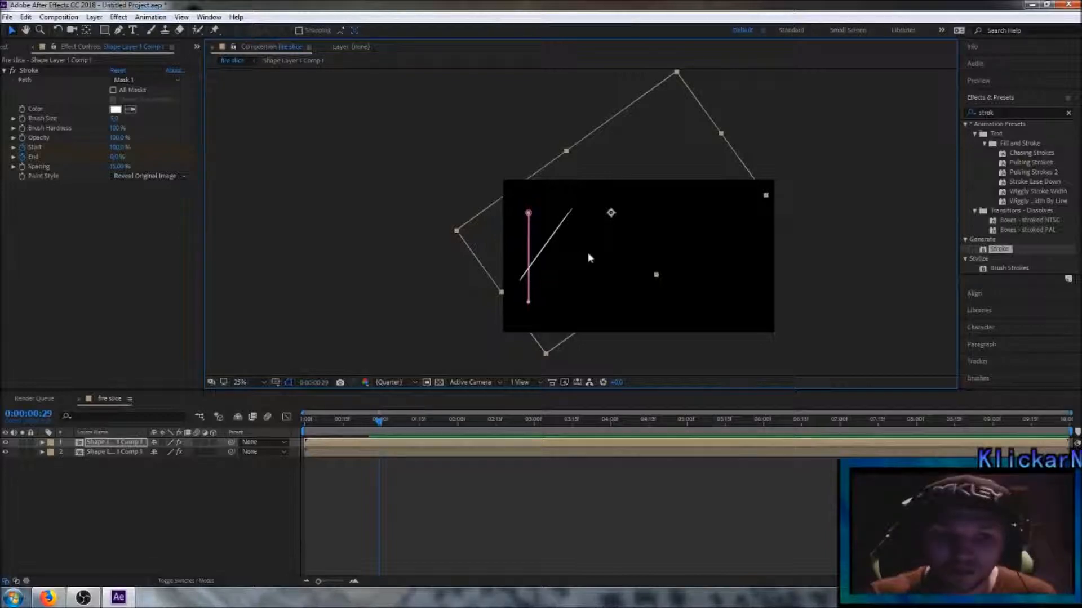
{"action": "left_click_drag", "start_coordinate": [602, 256], "coordinate": [604, 255]}
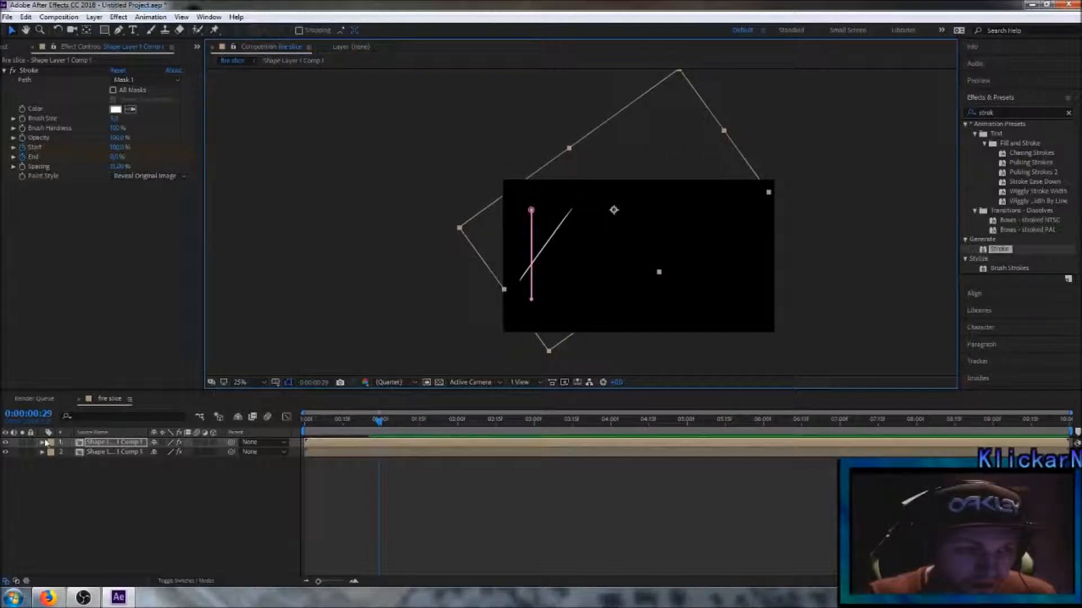
Step: Reveal the duplicate layer's Stroke properties and delete its inherited Start and End keyframes
{"action": "left_click", "coordinate": [42, 442]}
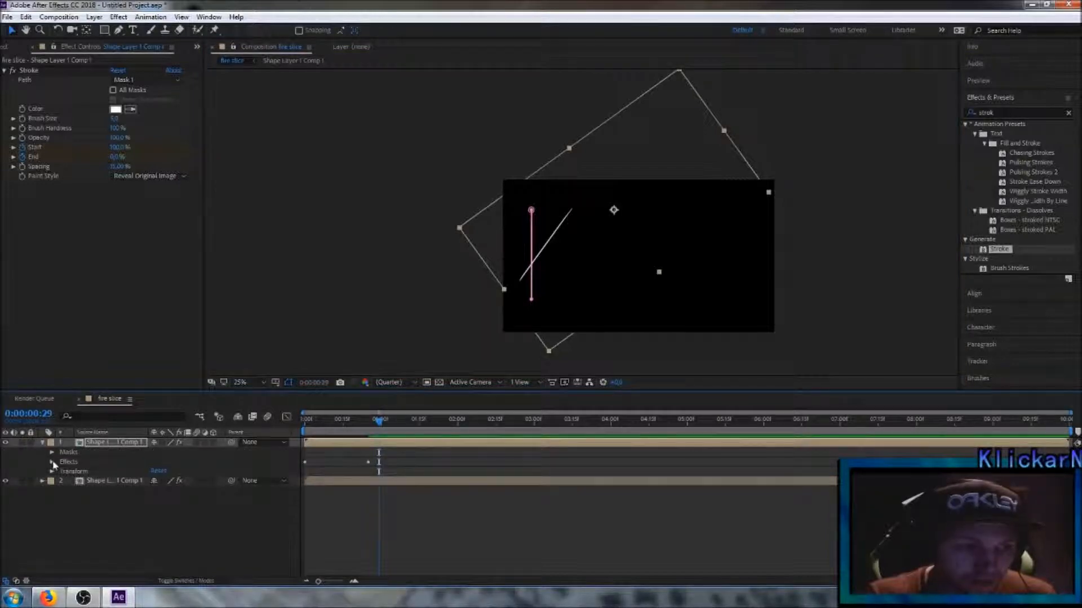
{"action": "left_click", "coordinate": [53, 462]}
{"action": "left_click", "coordinate": [60, 472]}
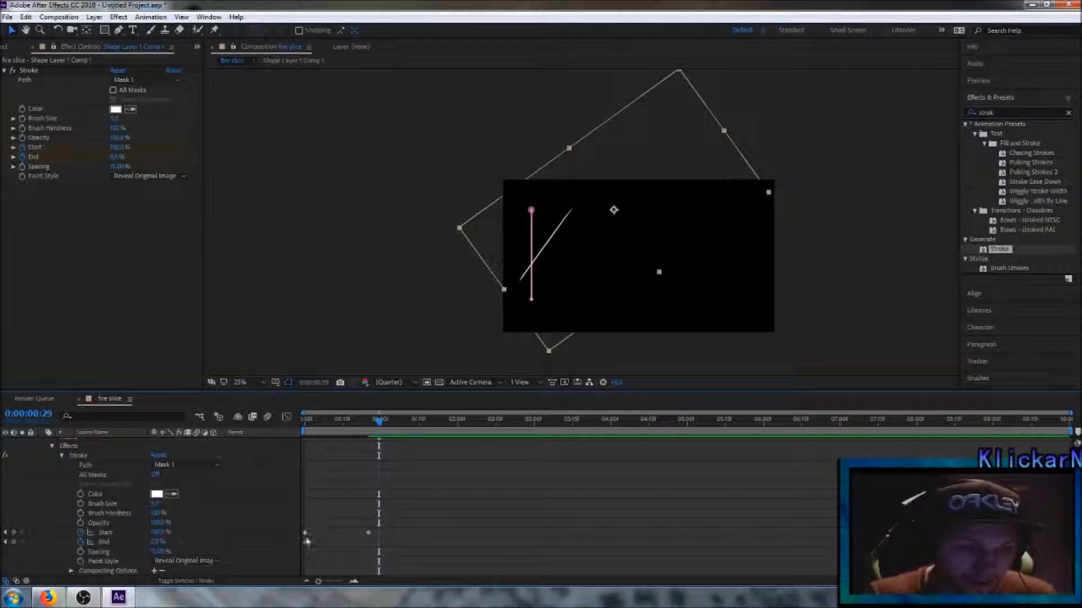
{"action": "mouse_move", "coordinate": [294, 521]}
{"action": "left_mouse_down"}
{"action": "mouse_move", "coordinate": [362, 573]}
{"action": "mouse_move", "coordinate": [380, 564]}
{"action": "left_mouse_up"}
{"action": "key", "text": "Delete"}
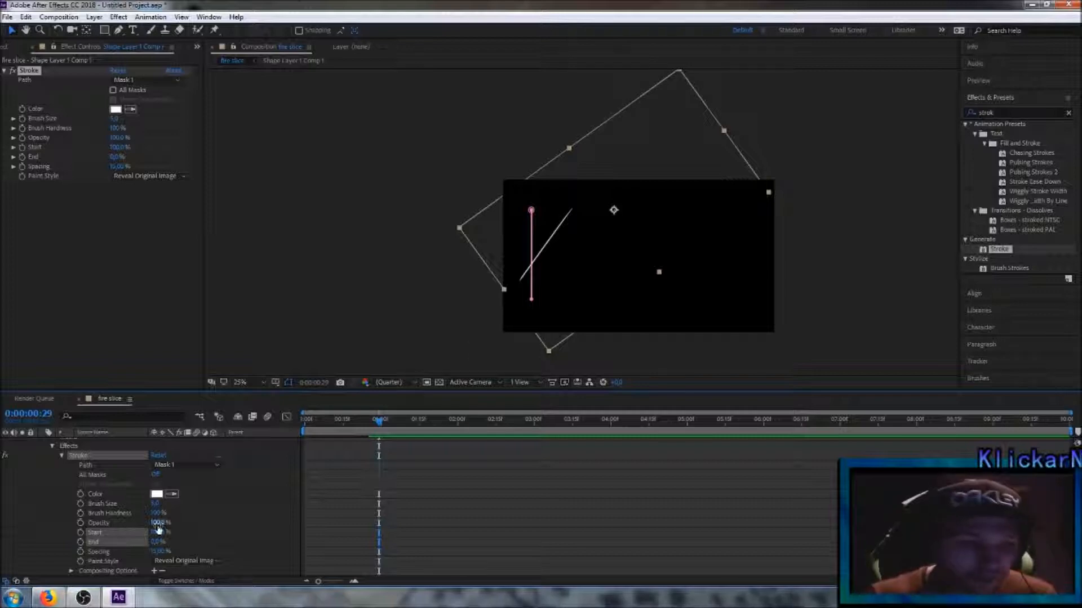
Step: Set the vertical line's Stroke Start to 0% and keyframe Start and End at 0:00:00:29
{"action": "left_click_drag", "start_coordinate": [160, 532], "coordinate": [151, 532]}
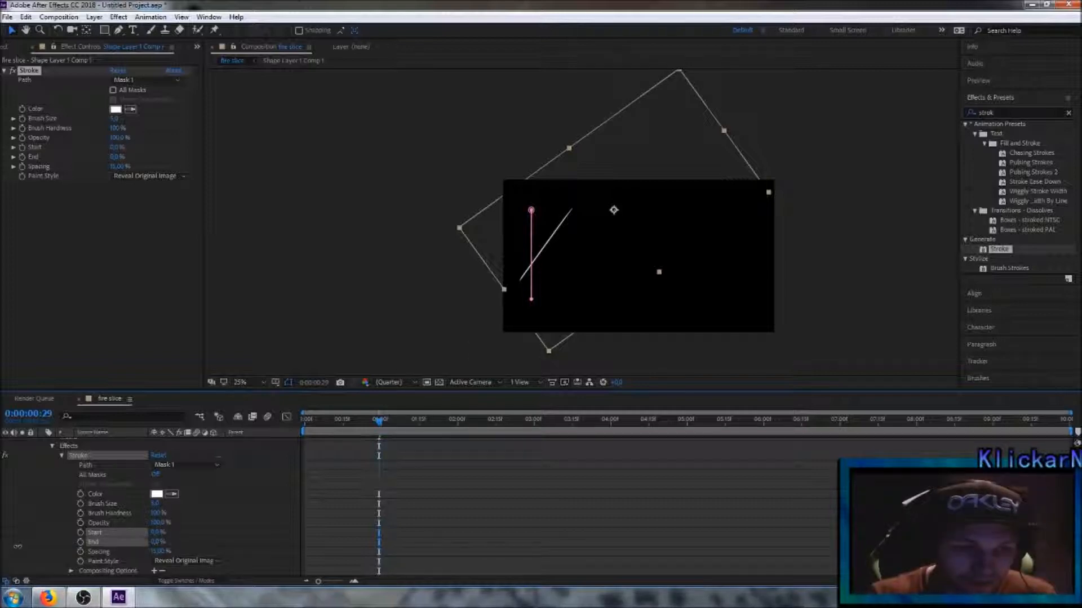
{"action": "left_click_drag", "start_coordinate": [17, 546], "coordinate": [18, 549]}
{"action": "left_click", "coordinate": [81, 532]}
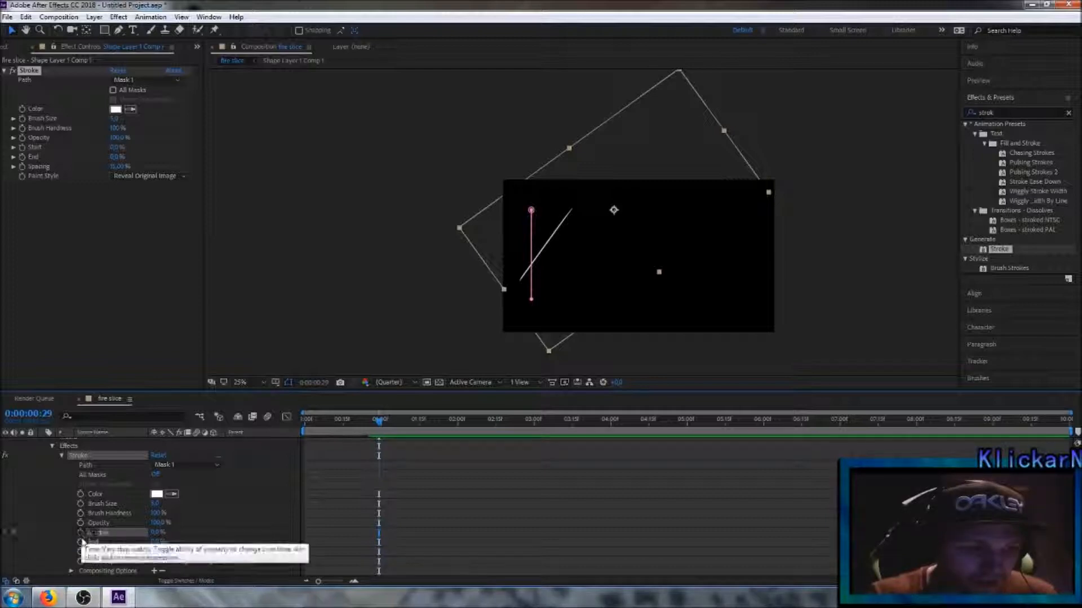
{"action": "left_click", "coordinate": [81, 542]}
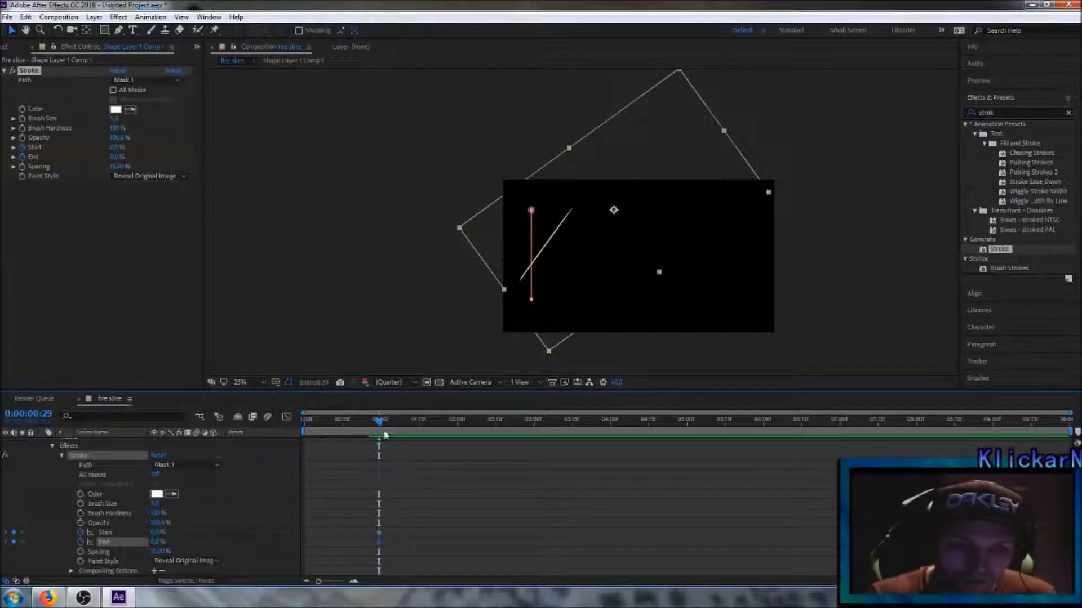
Step: Keyframe the vertical line's Stroke Start at 100% at 0:00:01:25 and collapse the layer's properties
{"action": "left_click_drag", "start_coordinate": [380, 424], "coordinate": [445, 428]}
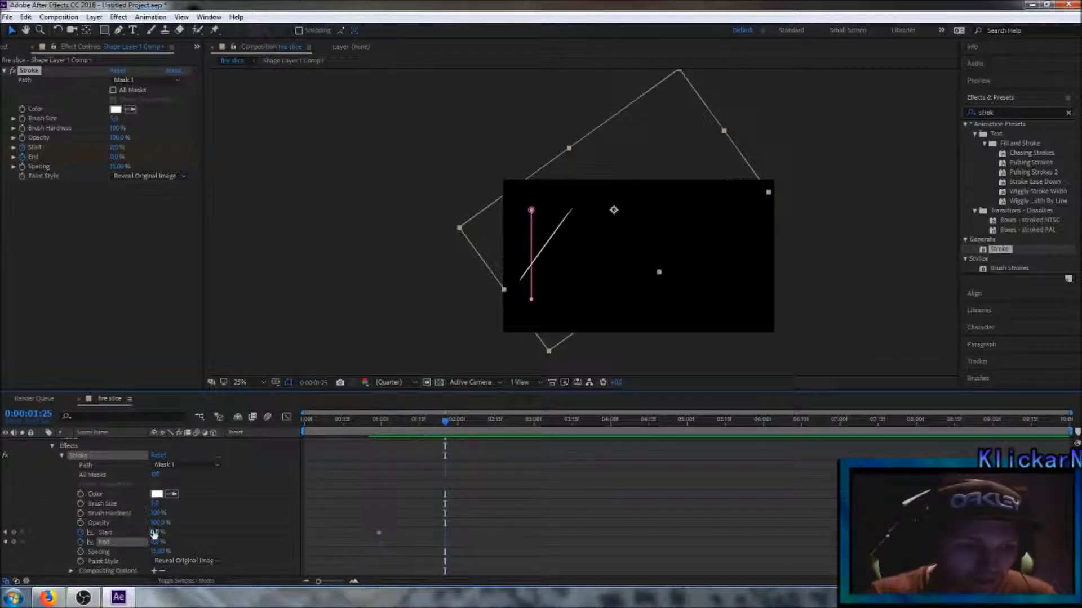
{"action": "left_click_drag", "start_coordinate": [155, 533], "coordinate": [162, 532]}
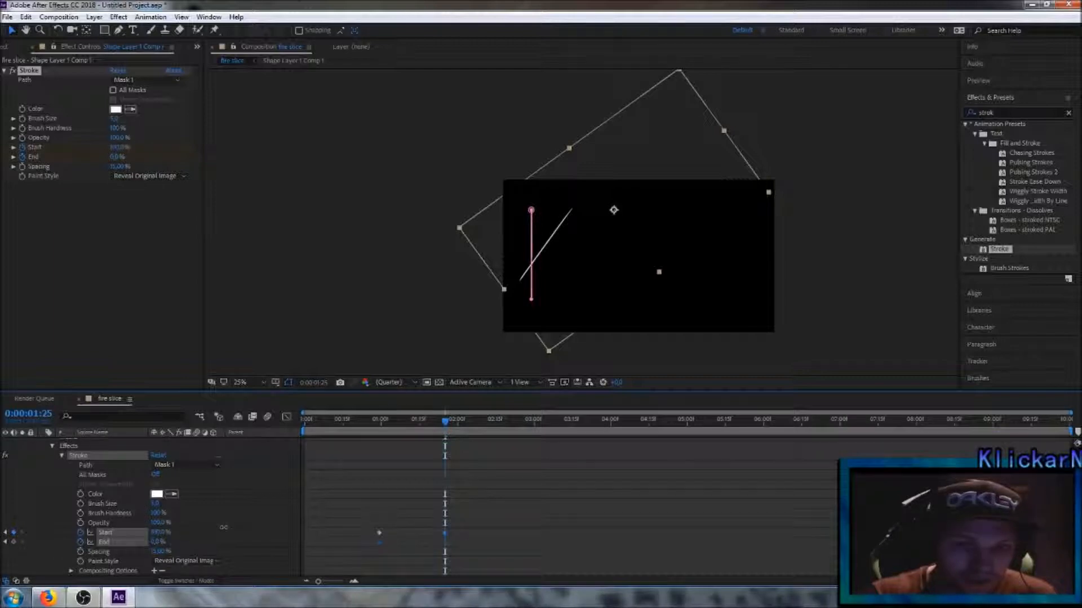
{"action": "scroll", "coordinate": [73, 459], "scroll_direction": "up", "scroll_amount": 1}
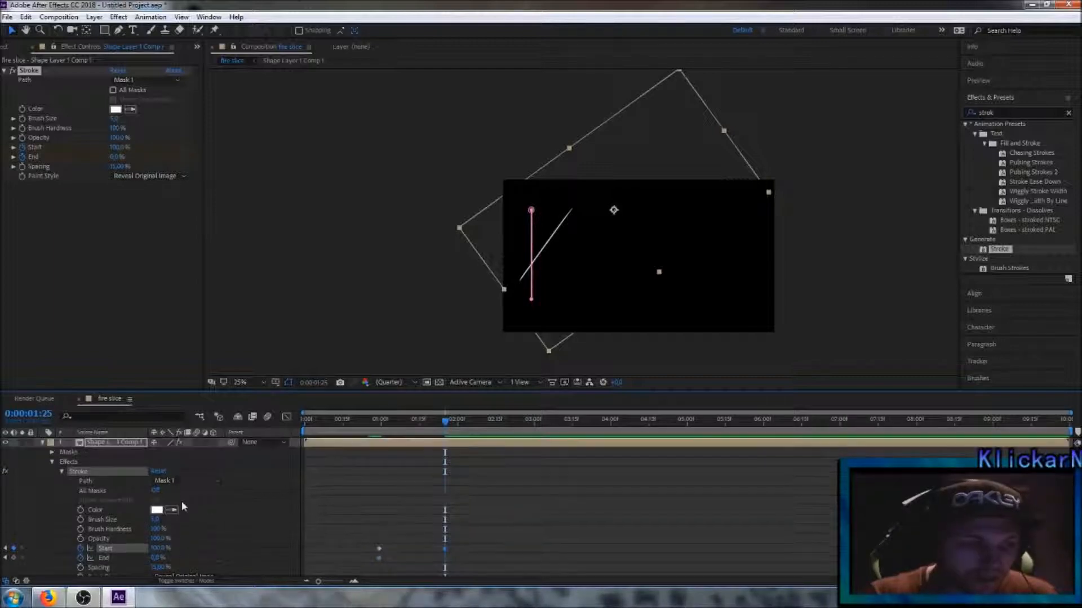
{"action": "left_click", "coordinate": [43, 443]}
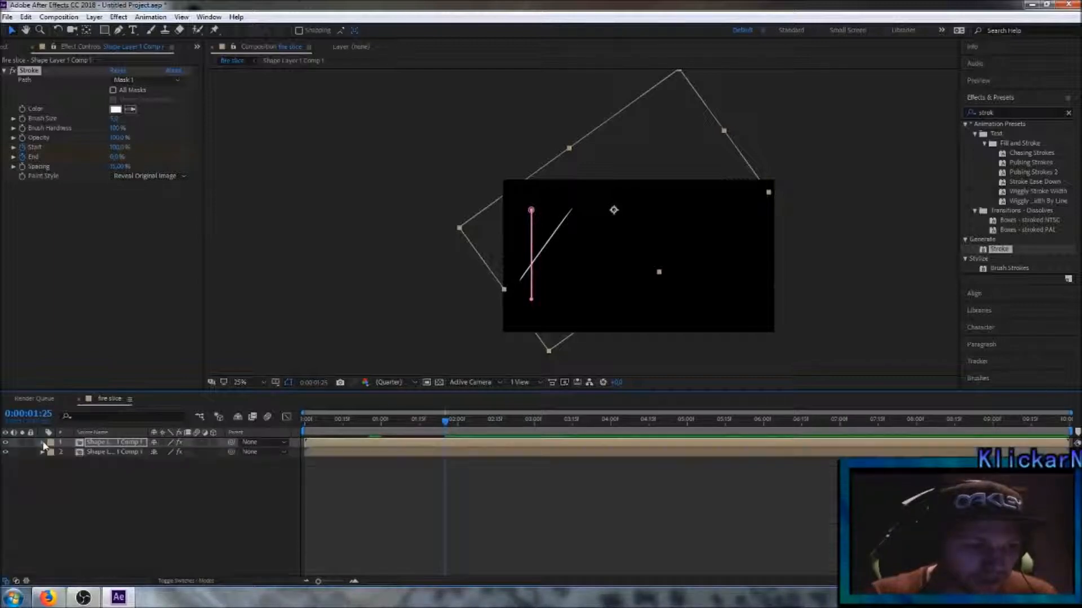
Step: Move the current time to 0:00:01:27 and duplicate the vertical line's layer
{"action": "left_click", "coordinate": [130, 516]}
{"action": "mouse_move", "coordinate": [444, 435]}
{"action": "left_mouse_down"}
{"action": "mouse_move", "coordinate": [304, 434]}
{"action": "mouse_move", "coordinate": [461, 447]}
{"action": "mouse_move", "coordinate": [305, 454]}
{"action": "mouse_move", "coordinate": [449, 458]}
{"action": "left_mouse_up"}
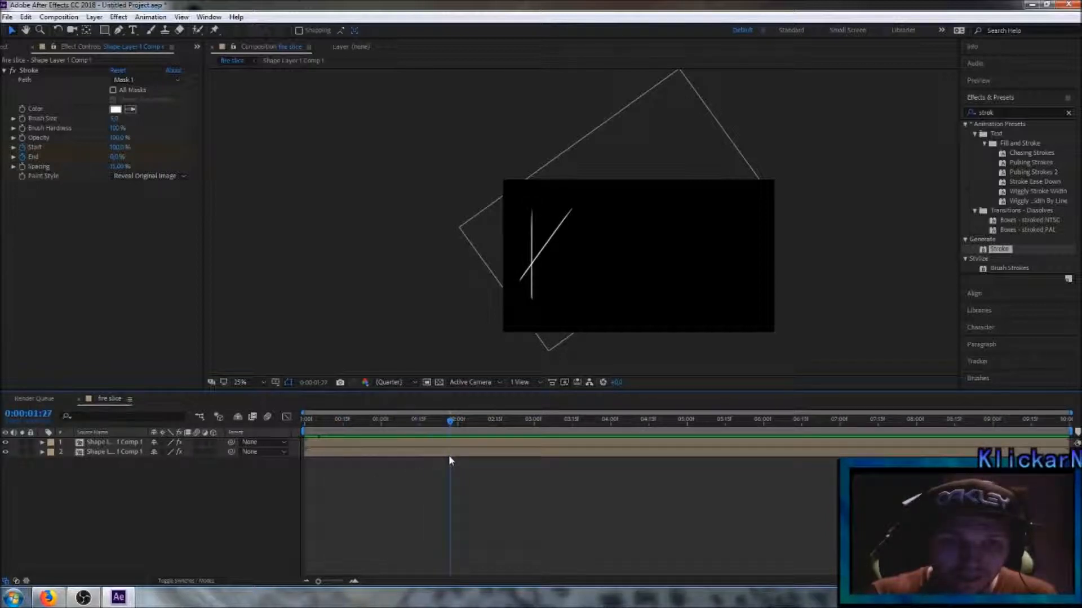
{"action": "left_click", "coordinate": [135, 444]}
{"action": "left_click", "coordinate": [29, 17]}
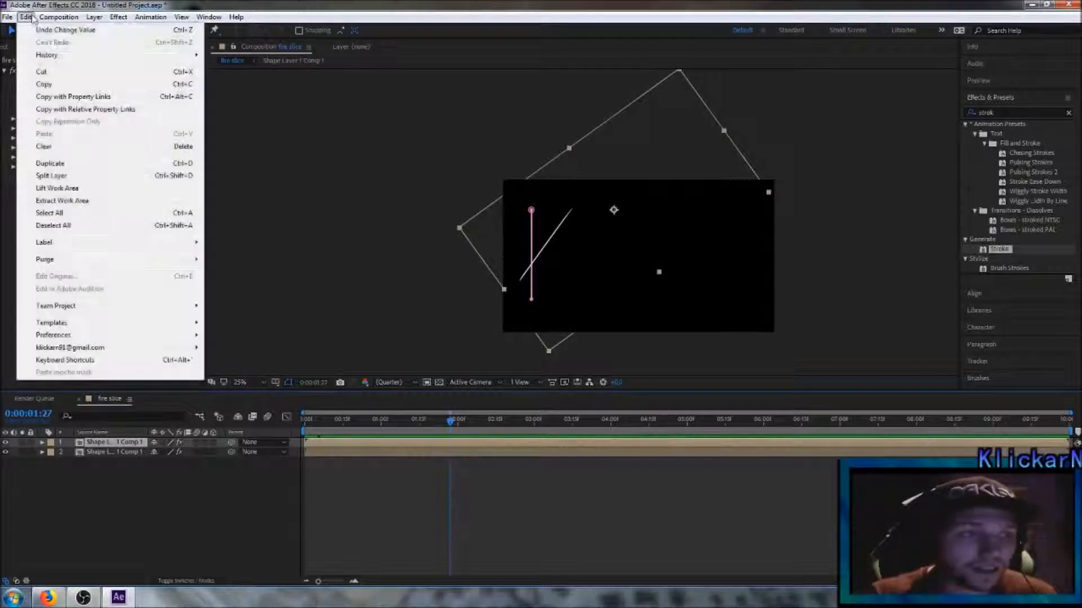
{"action": "left_click", "coordinate": [65, 166]}
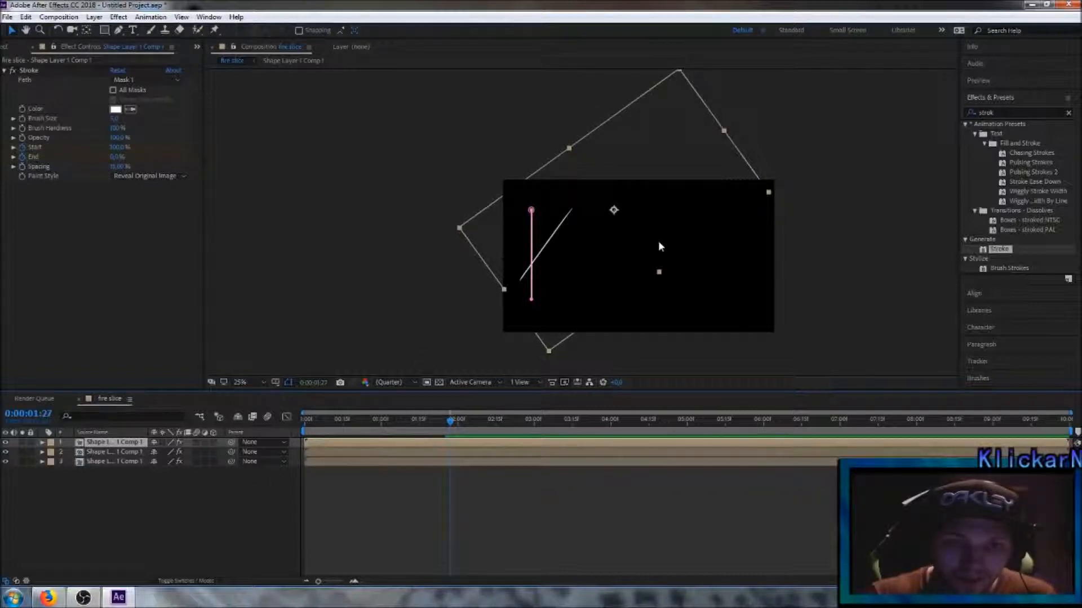
Step: Rotate the third line to slope down to the right and position it through the crossing of the other two lines
{"action": "left_click_drag", "start_coordinate": [641, 257], "coordinate": [686, 263]}
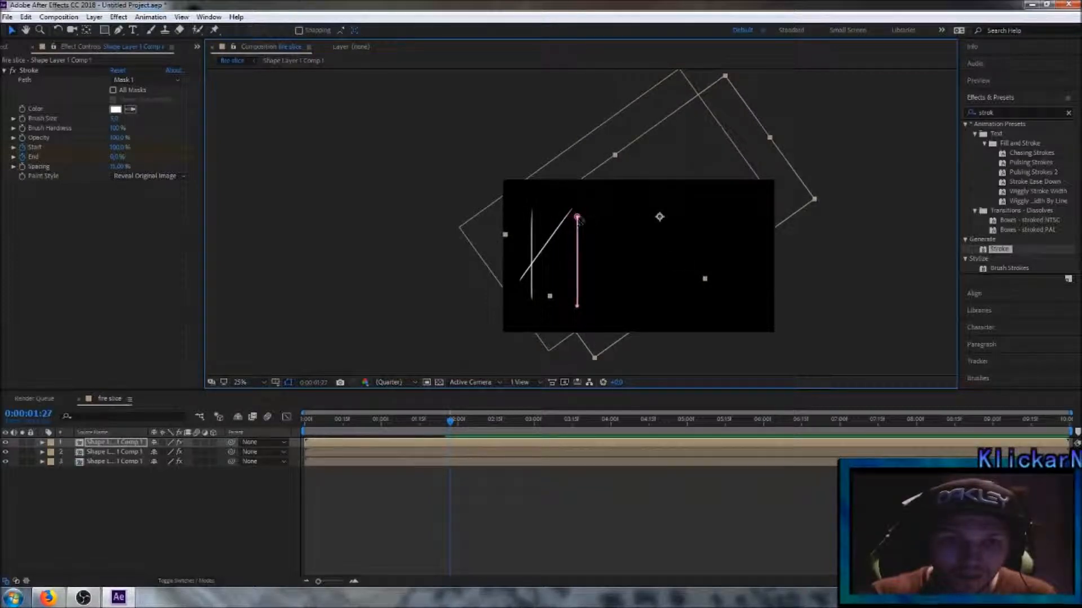
{"action": "left_click_drag", "start_coordinate": [660, 254], "coordinate": [695, 285]}
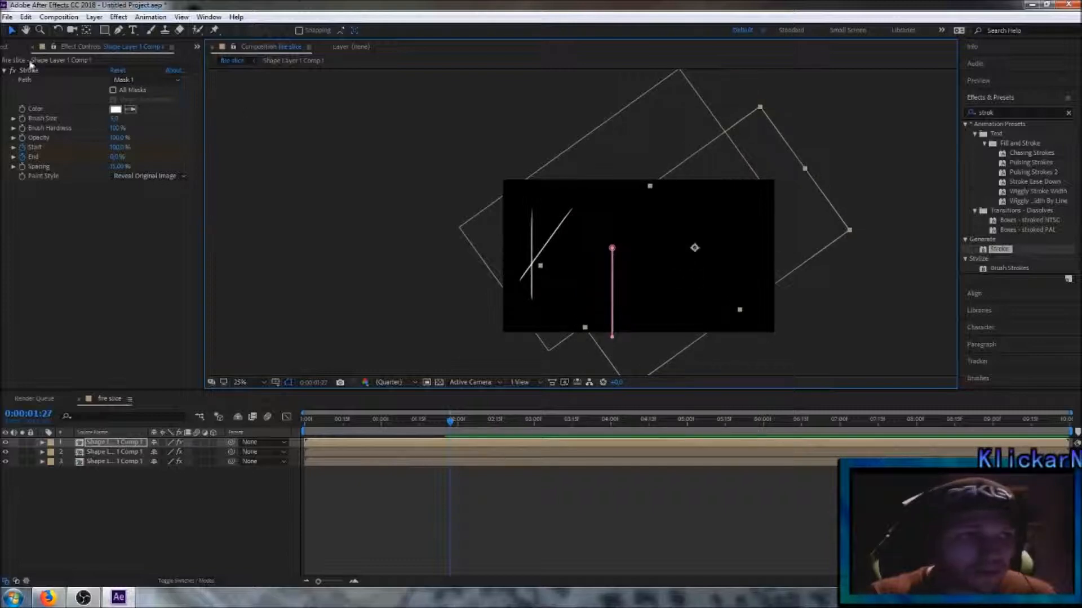
{"action": "left_click", "coordinate": [58, 30]}
{"action": "left_click_drag", "start_coordinate": [767, 117], "coordinate": [631, 84]}
{"action": "key", "text": "v"}
{"action": "left_click_drag", "start_coordinate": [705, 283], "coordinate": [581, 231]}
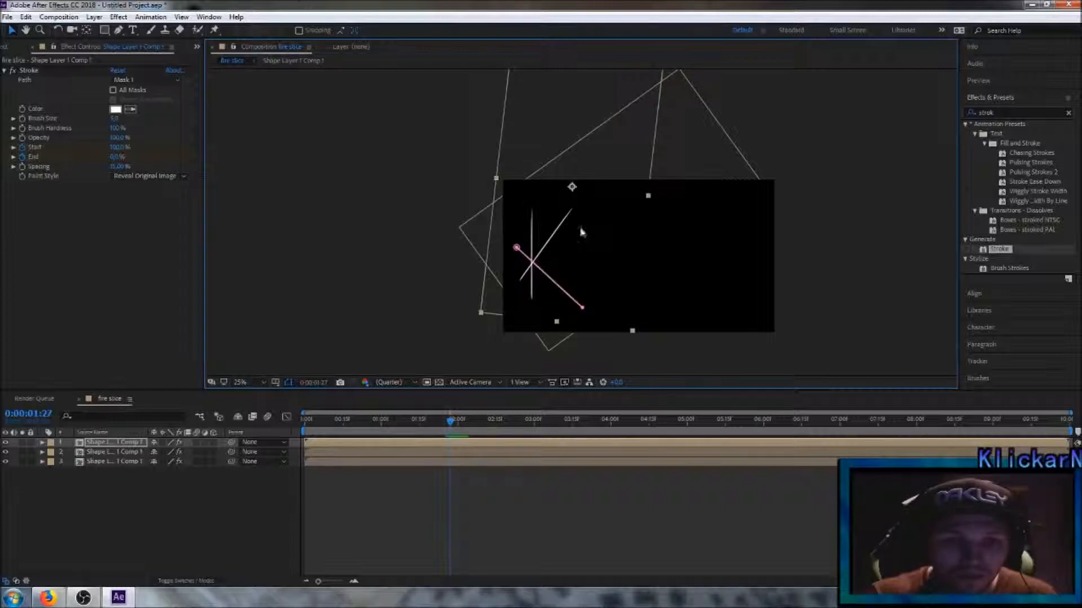
Step: Reveal the third line's Stroke properties and delete all of its copied Start and End keyframes
{"action": "left_click", "coordinate": [43, 443]}
{"action": "left_click", "coordinate": [53, 462]}
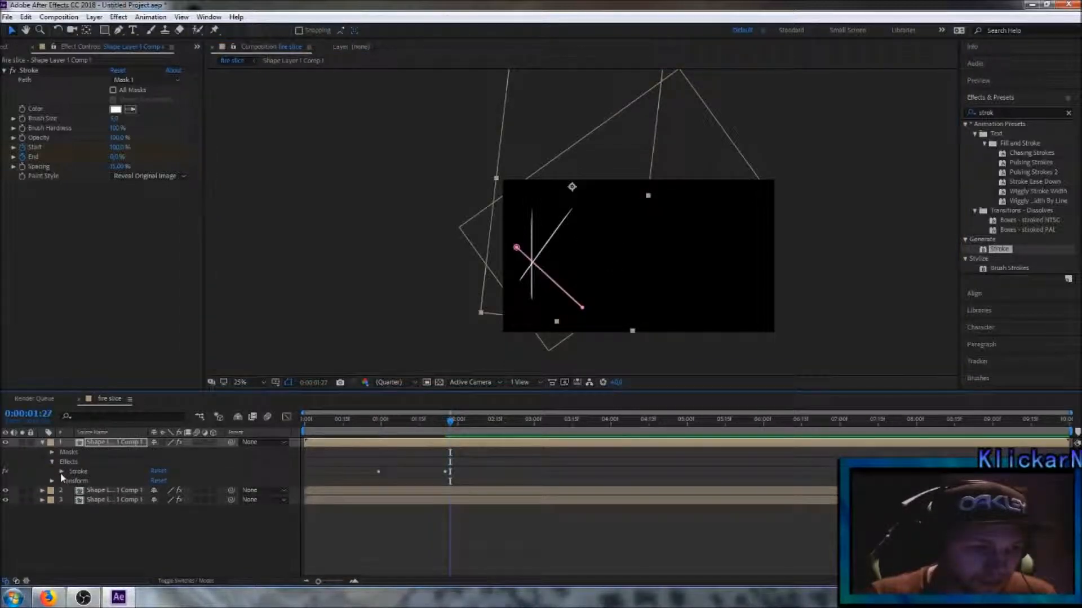
{"action": "left_click", "coordinate": [62, 473]}
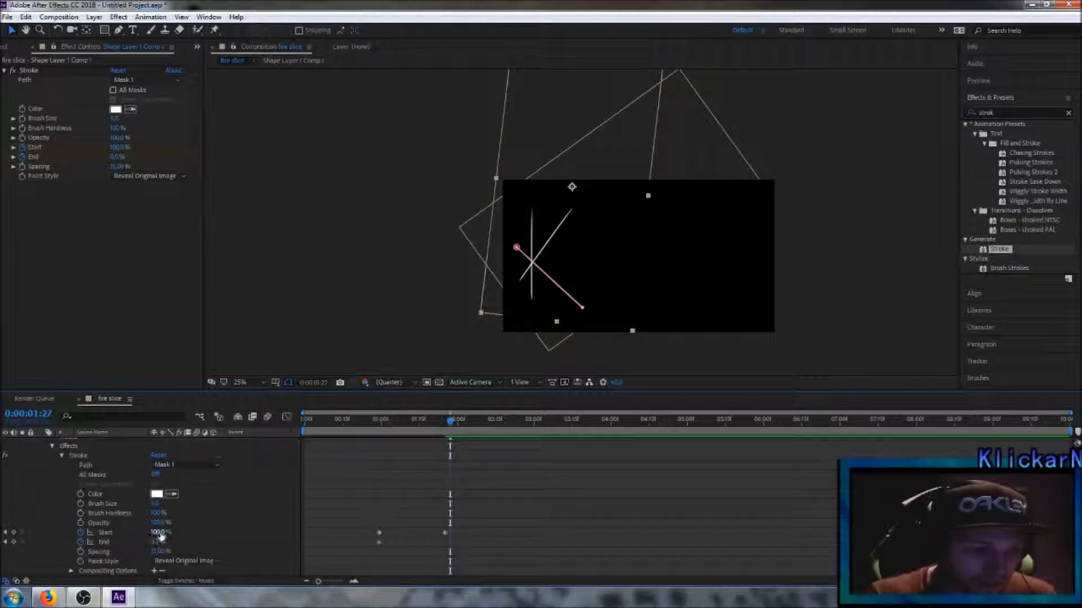
{"action": "left_click_drag", "start_coordinate": [362, 502], "coordinate": [488, 579]}
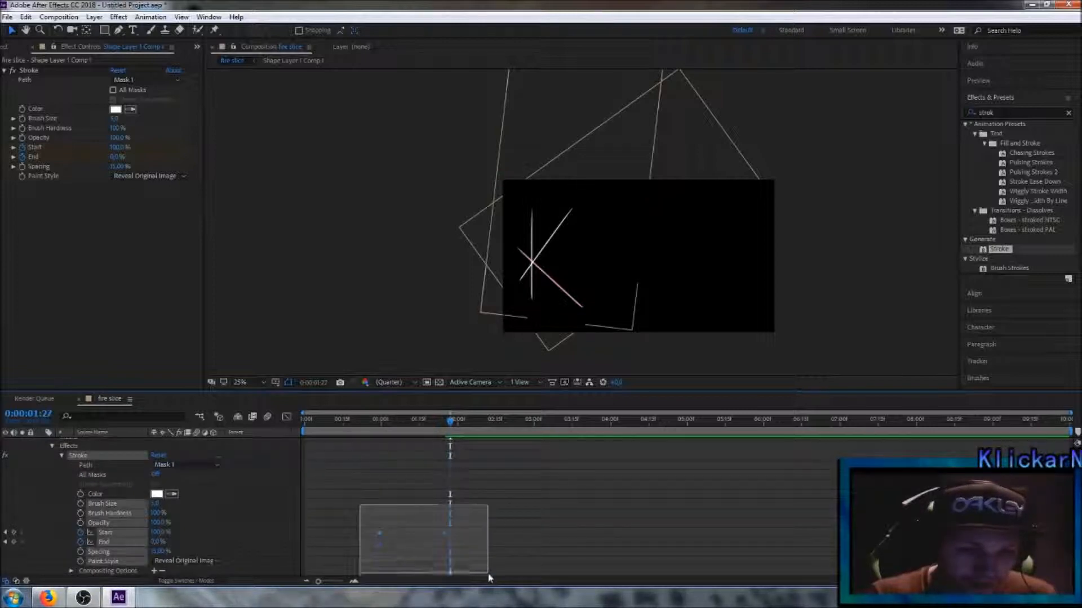
{"action": "key", "text": "Delete"}
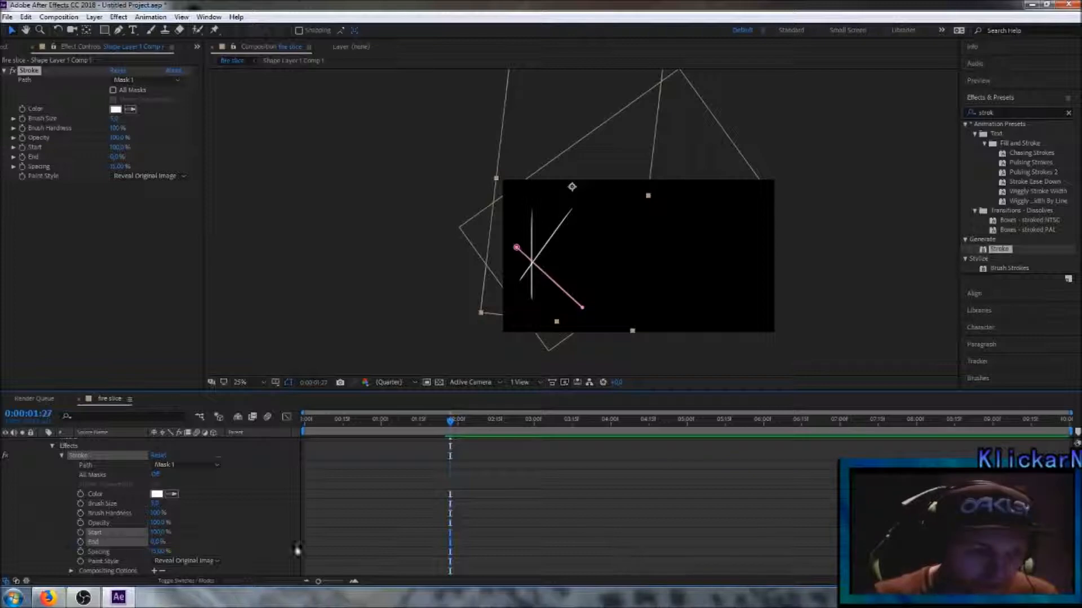
Step: Keyframe the third line's Stroke Start and End at 0% at 0:00:01:27
{"action": "left_click", "coordinate": [83, 542]}
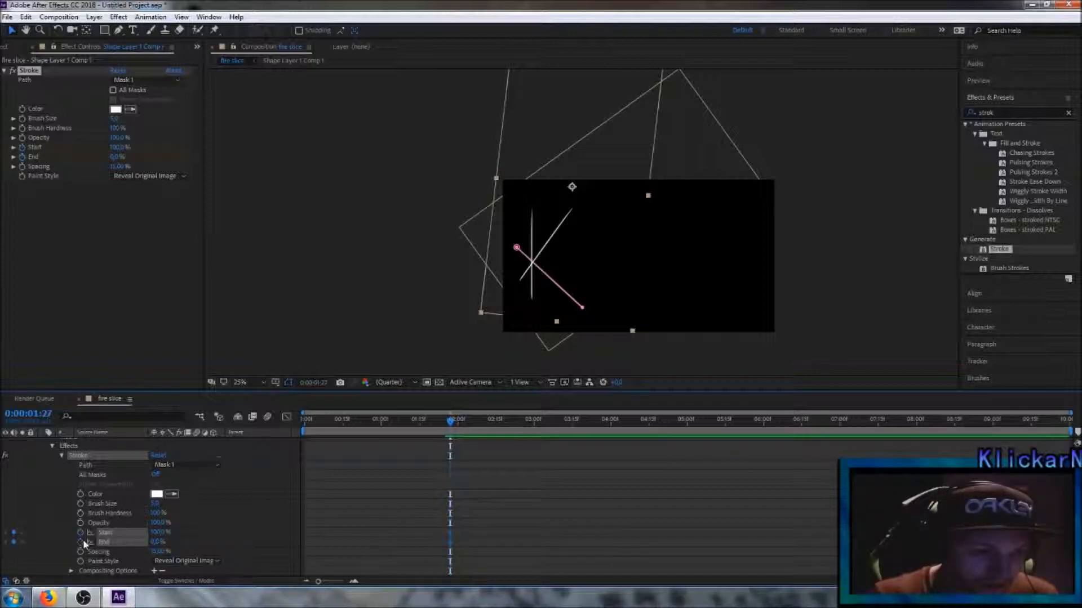
{"action": "type", "text": "0"}
{"action": "key", "text": "Return"}
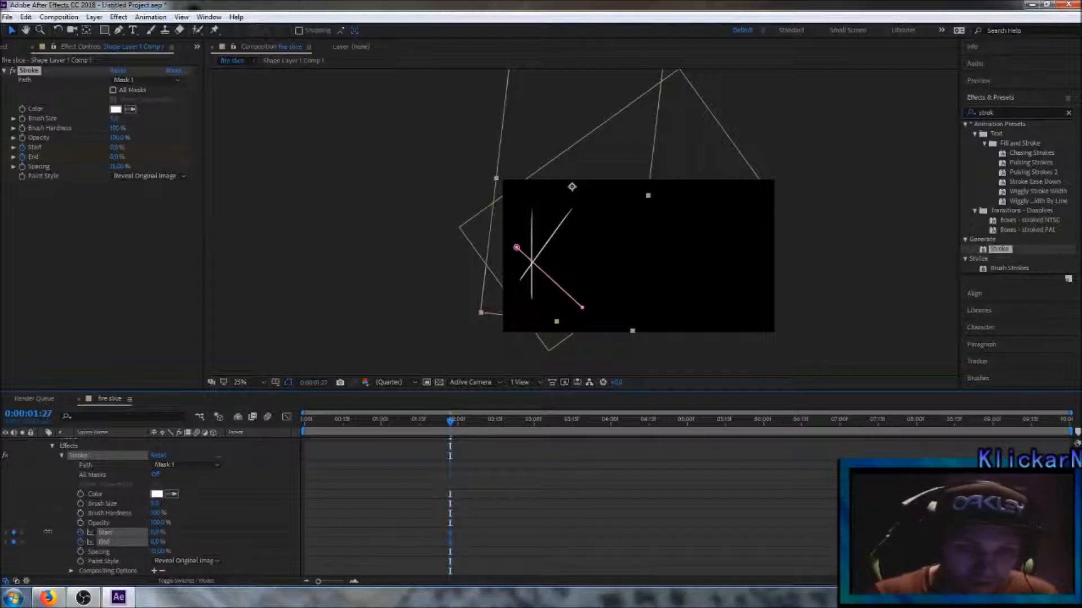
Step: Keyframe the third line's Stroke Start at 100% at 0:00:02:29, collapse its layer and check the reveal
{"action": "left_click_drag", "start_coordinate": [462, 427], "coordinate": [531, 432]}
{"action": "left_click_drag", "start_coordinate": [157, 534], "coordinate": [207, 531]}
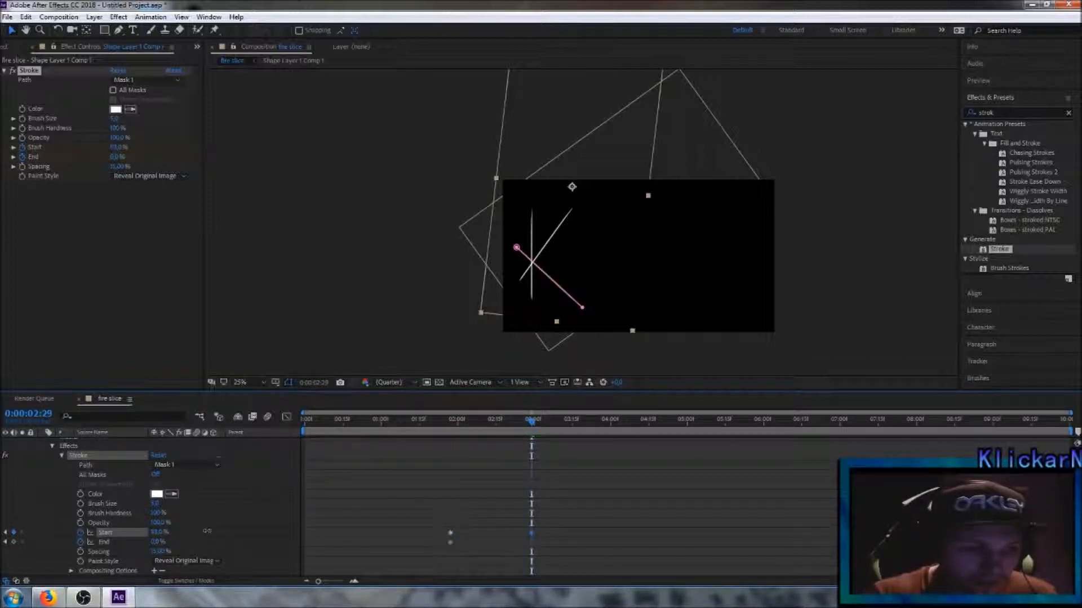
{"action": "left_click_drag", "start_coordinate": [284, 535], "coordinate": [286, 535]}
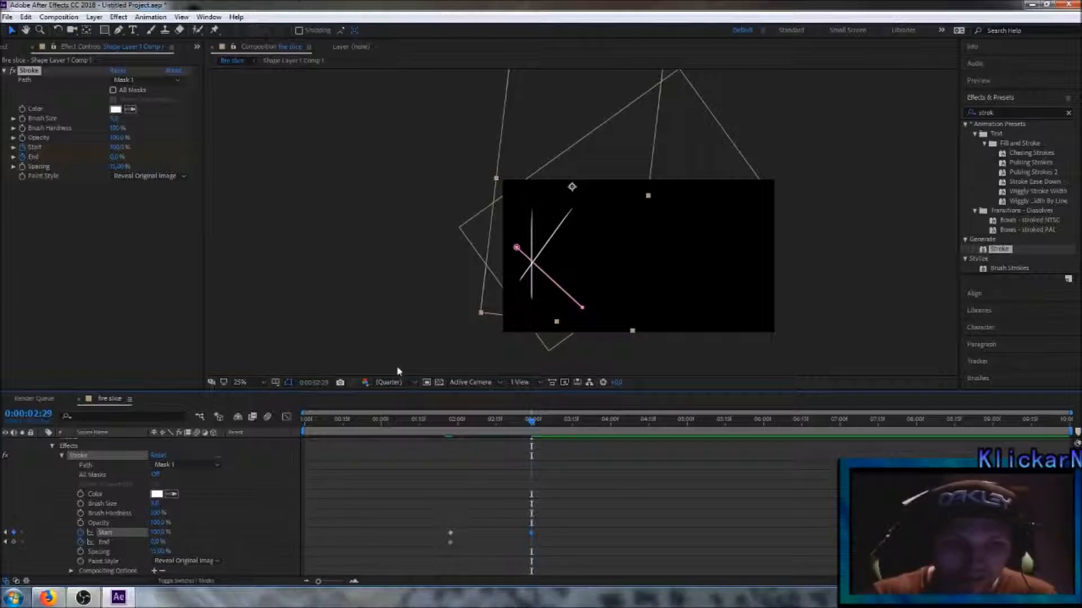
{"action": "scroll", "coordinate": [66, 455], "scroll_direction": "up", "scroll_amount": 2}
{"action": "left_click", "coordinate": [42, 443]}
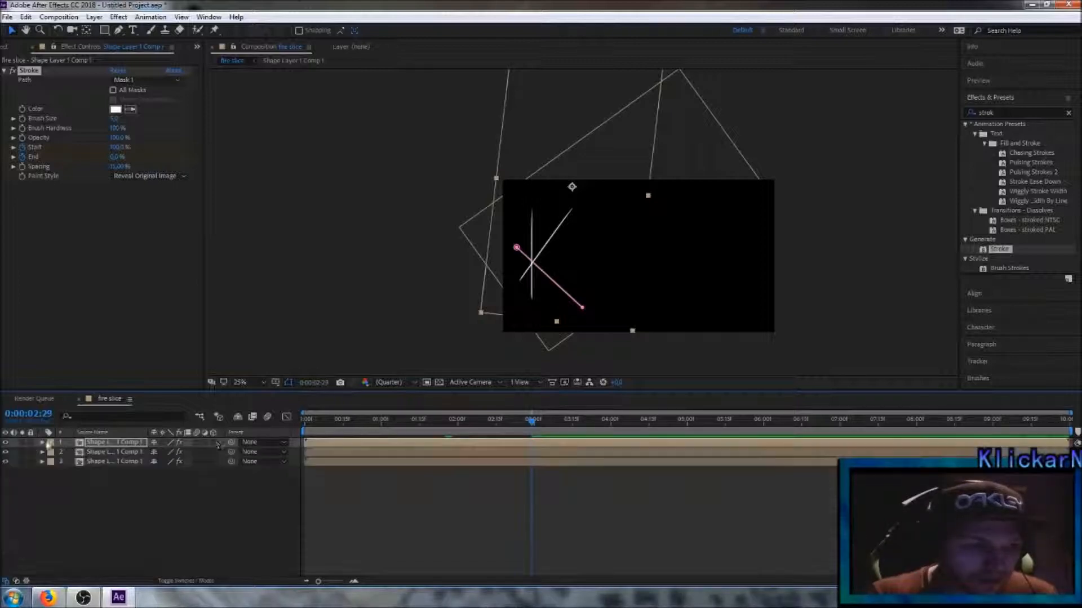
{"action": "left_click", "coordinate": [338, 495]}
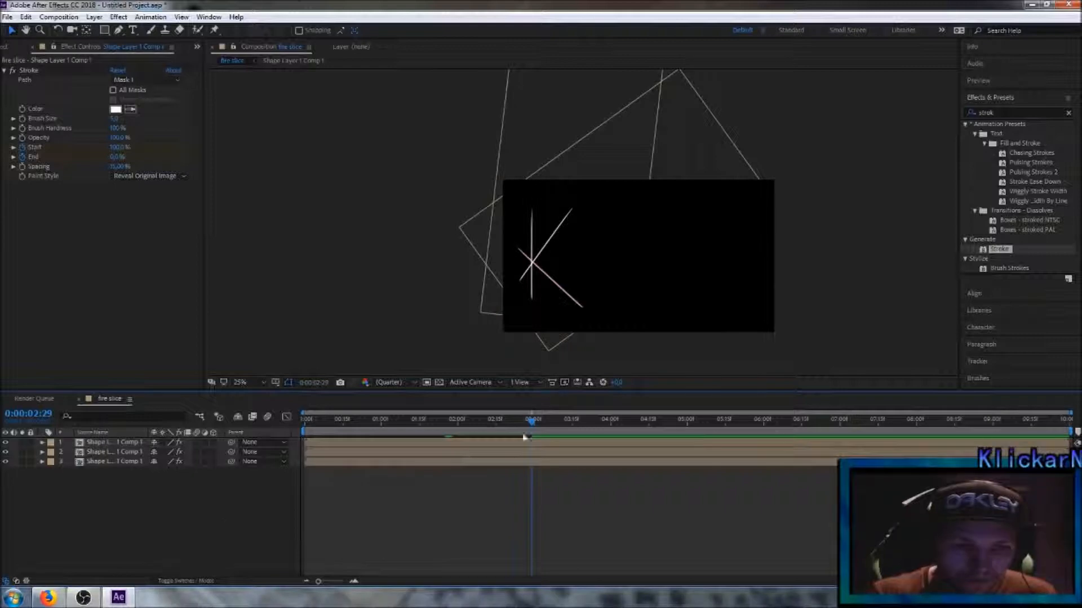
{"action": "mouse_move", "coordinate": [532, 423]}
{"action": "left_mouse_down"}
{"action": "mouse_move", "coordinate": [305, 439]}
{"action": "mouse_move", "coordinate": [563, 465]}
{"action": "mouse_move", "coordinate": [363, 461]}
{"action": "mouse_move", "coordinate": [546, 454]}
{"action": "mouse_move", "coordinate": [521, 454]}
{"action": "mouse_move", "coordinate": [532, 458]}
{"action": "left_mouse_up"}
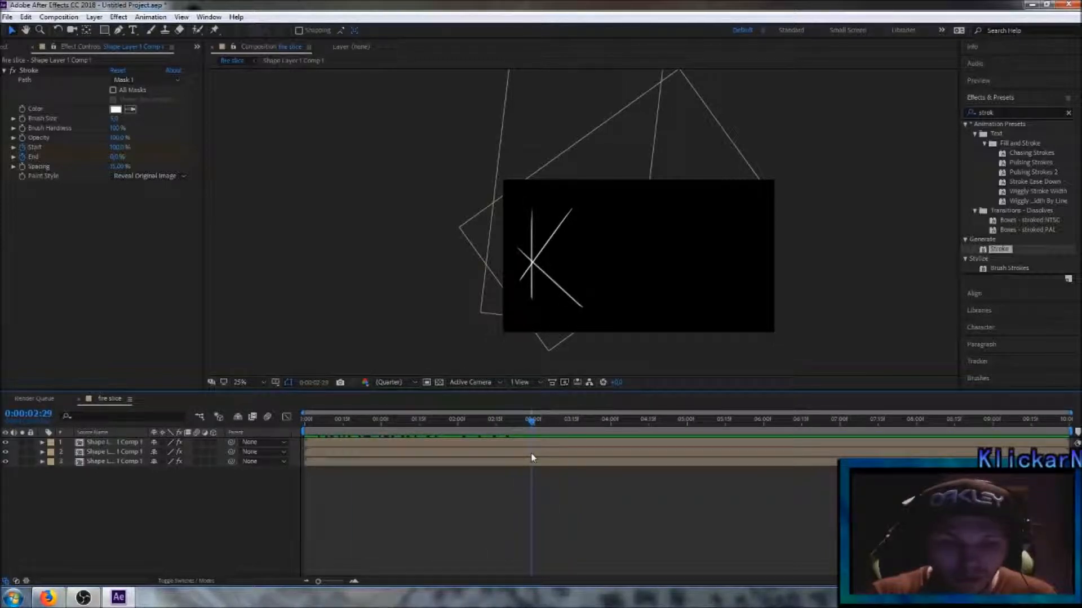
Step: Duplicate the third line's layer and move the copy into the lower right part of the frame
{"action": "left_click", "coordinate": [124, 443]}
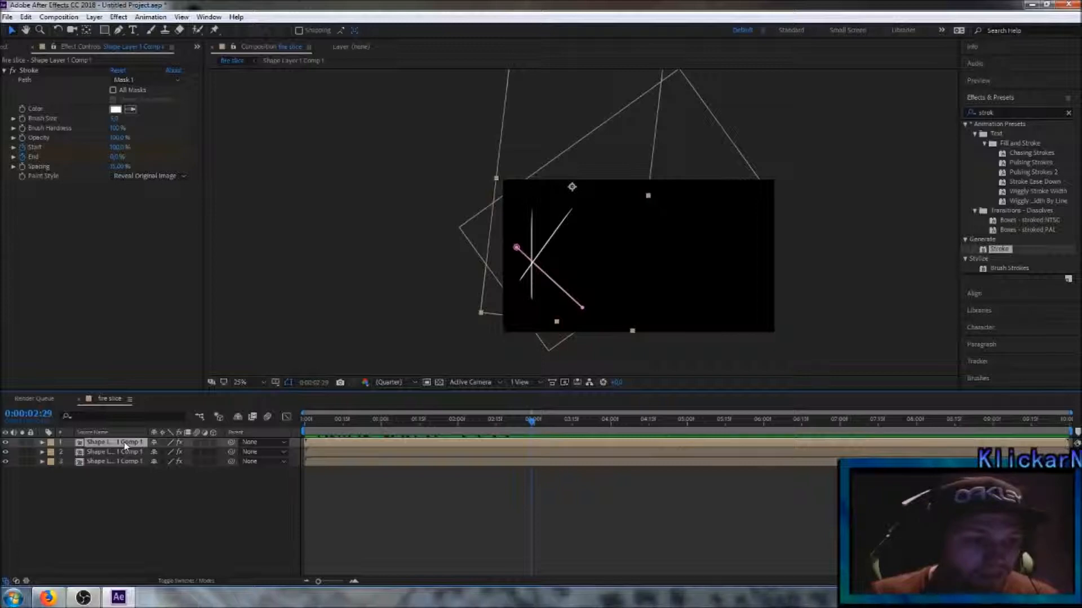
{"action": "left_click", "coordinate": [27, 17]}
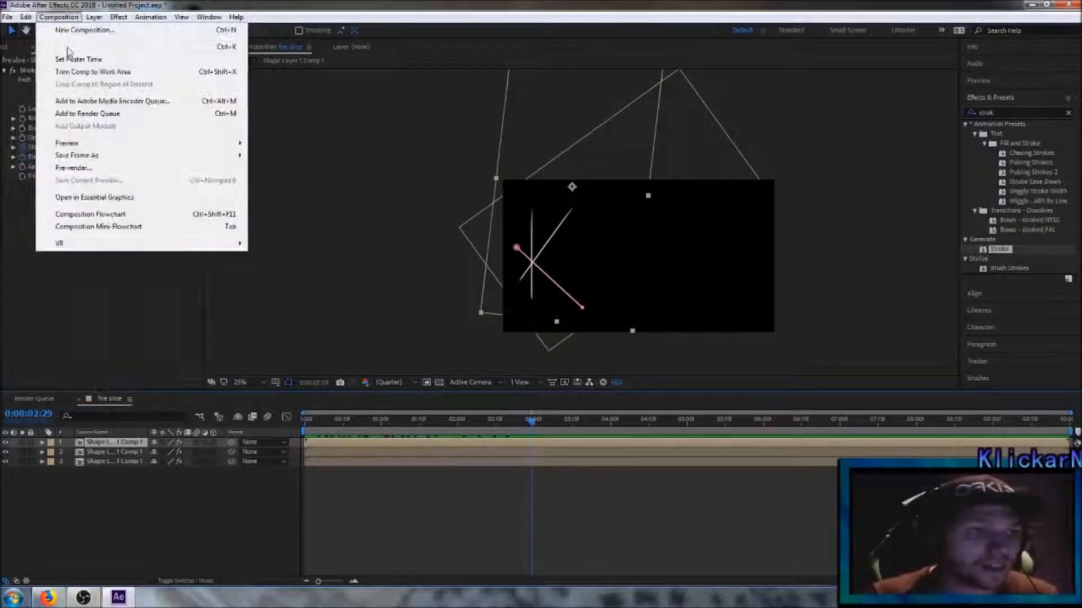
{"action": "left_click", "coordinate": [54, 164]}
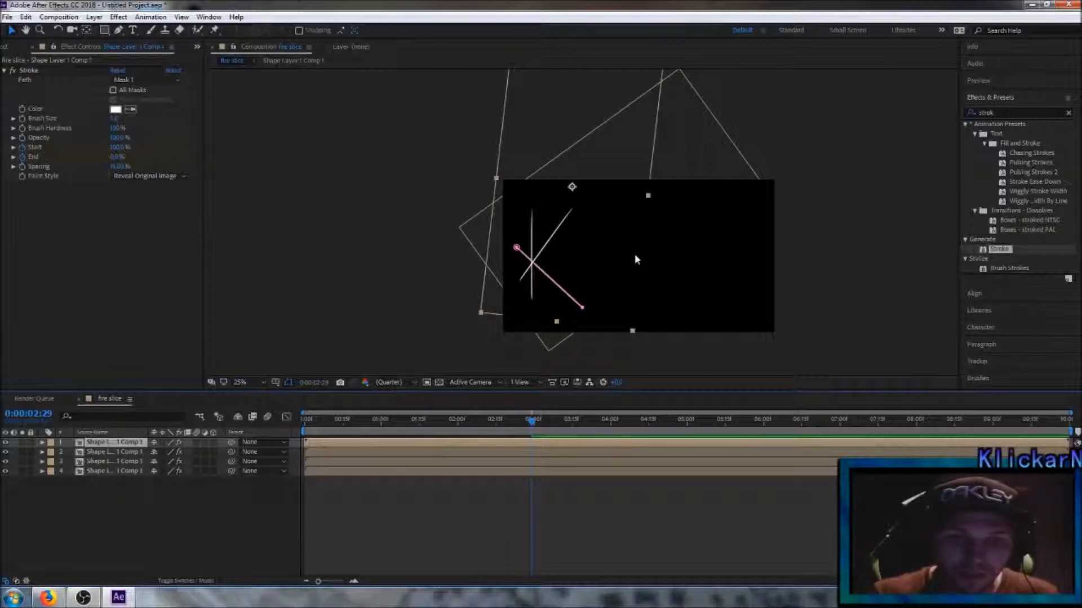
{"action": "mouse_move", "coordinate": [617, 244]}
{"action": "left_mouse_down"}
{"action": "mouse_move", "coordinate": [718, 251]}
{"action": "mouse_move", "coordinate": [739, 299]}
{"action": "left_mouse_up"}
{"action": "key", "text": "Return"}
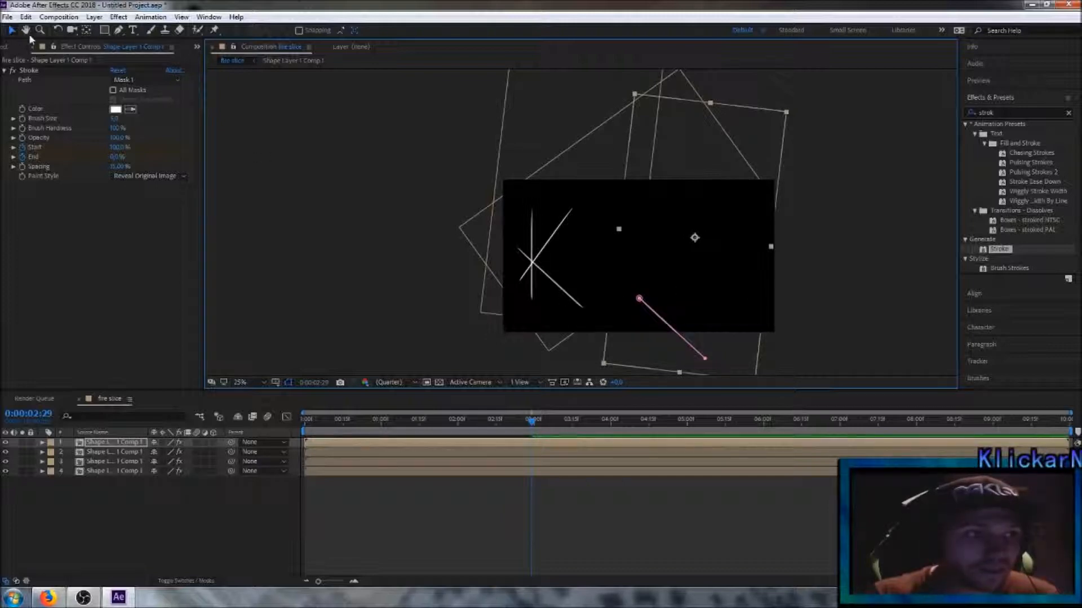
Step: Rotate the fourth line to nearly horizontal, shift it inside the lower right of the frame and scale it up slightly
{"action": "left_click", "coordinate": [58, 30]}
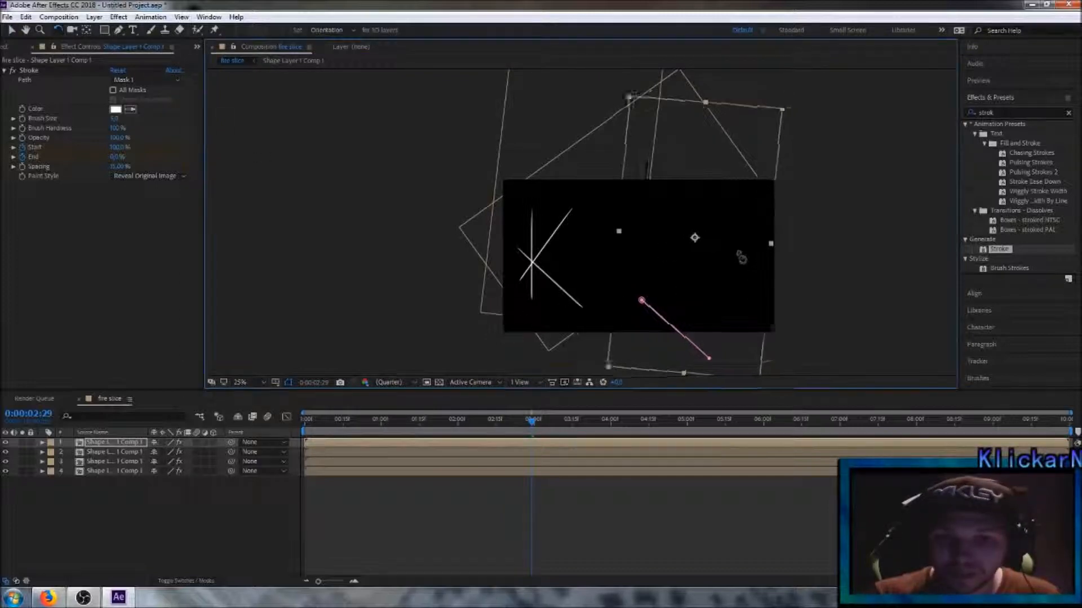
{"action": "left_click_drag", "start_coordinate": [740, 259], "coordinate": [735, 232]}
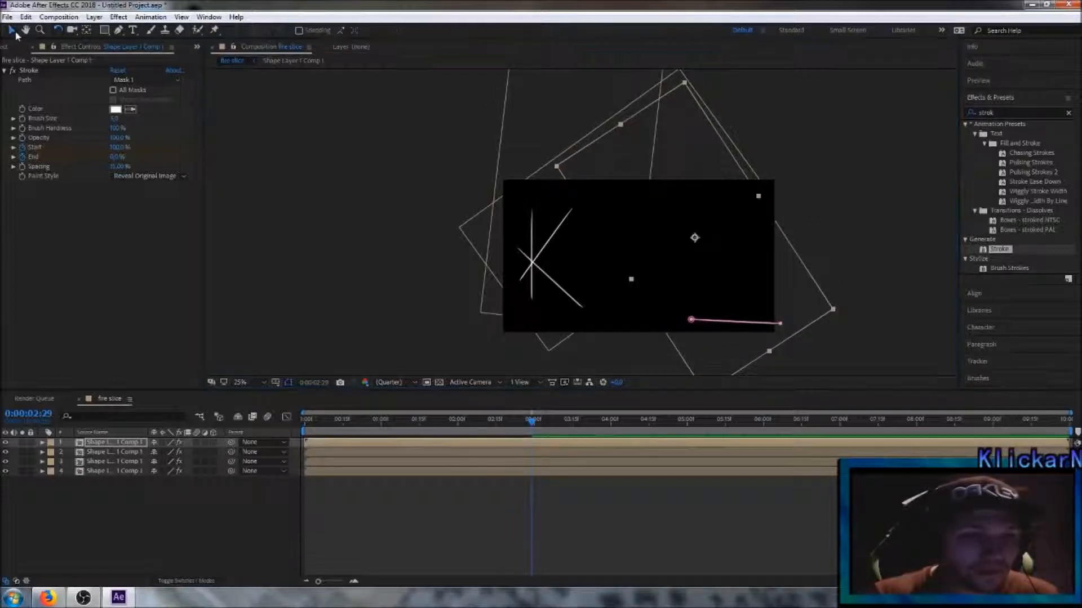
{"action": "left_click", "coordinate": [13, 32]}
{"action": "left_click_drag", "start_coordinate": [727, 282], "coordinate": [674, 262]}
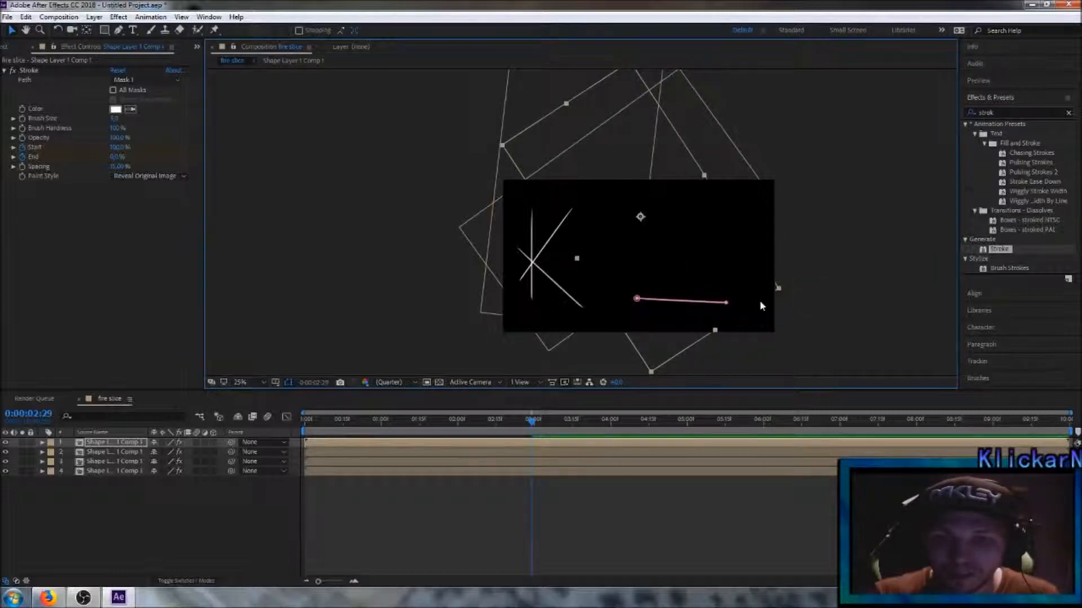
{"action": "left_click_drag", "start_coordinate": [780, 293], "coordinate": [803, 291]}
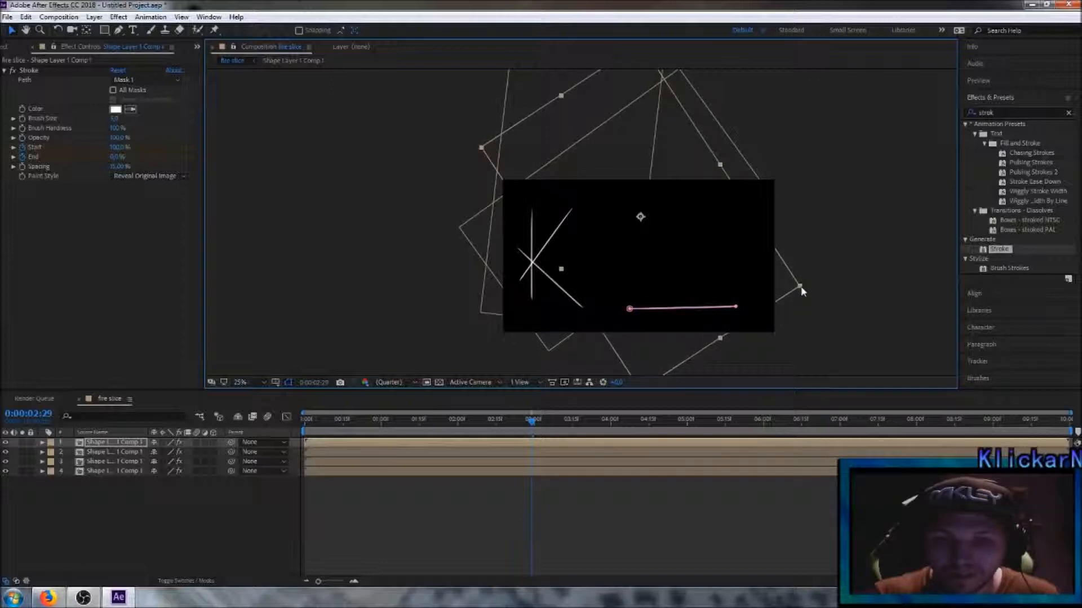
Step: Fine-tune the fourth line's rotation to level it and raise it slightly
{"action": "left_click", "coordinate": [59, 30]}
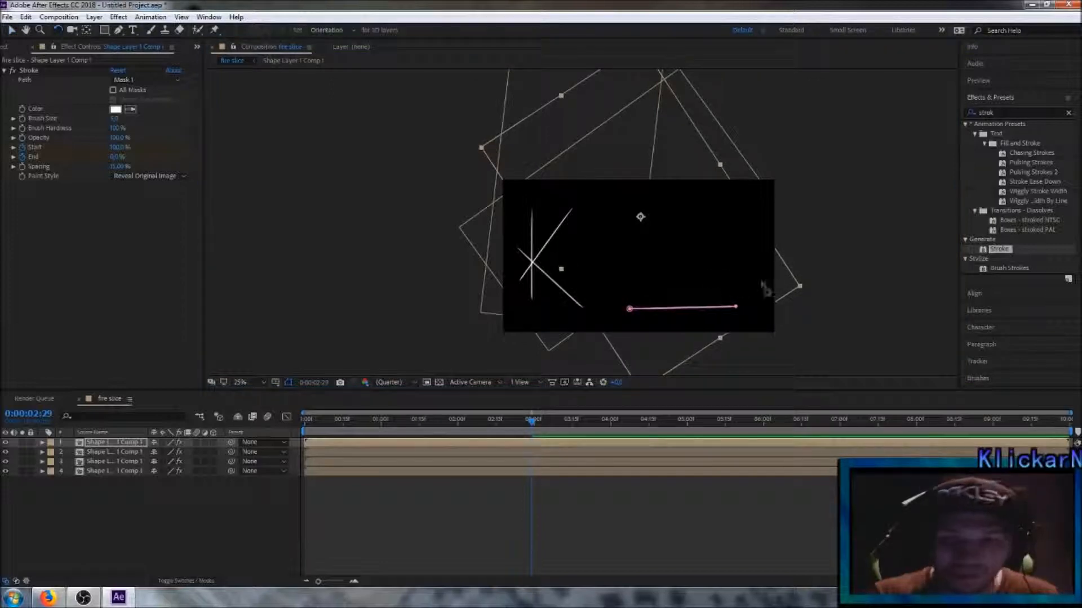
{"action": "left_click", "coordinate": [802, 283]}
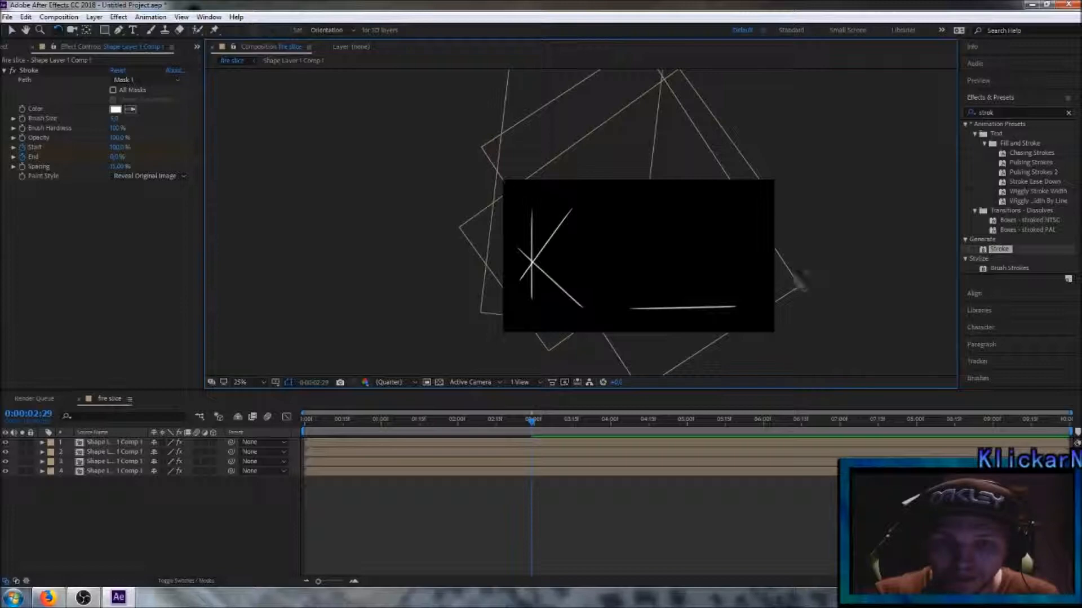
{"action": "left_click", "coordinate": [799, 285]}
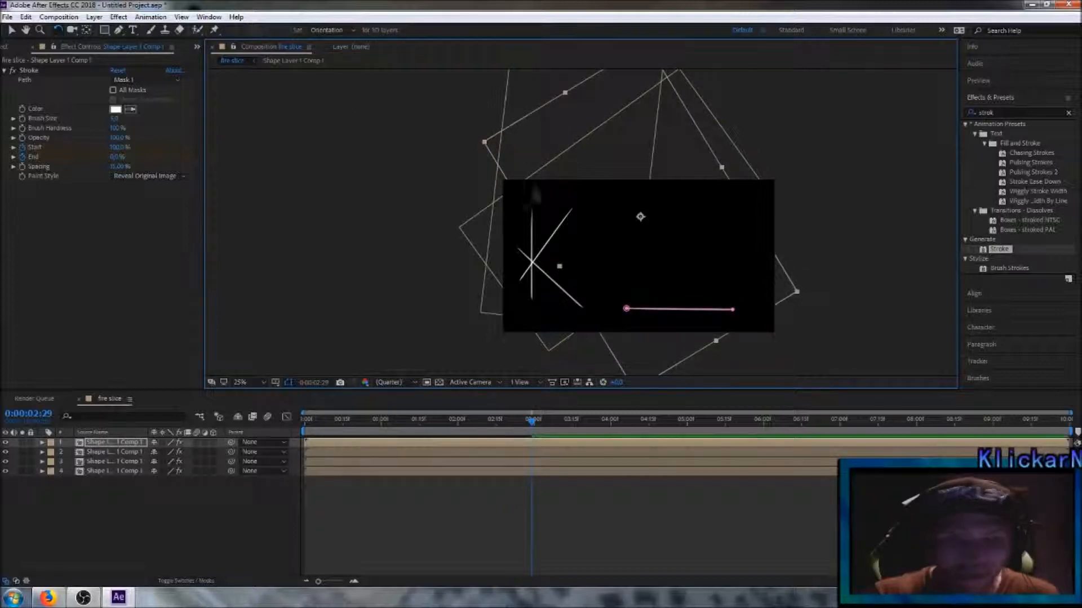
{"action": "left_click", "coordinate": [13, 32]}
{"action": "left_click_drag", "start_coordinate": [700, 285], "coordinate": [701, 276]}
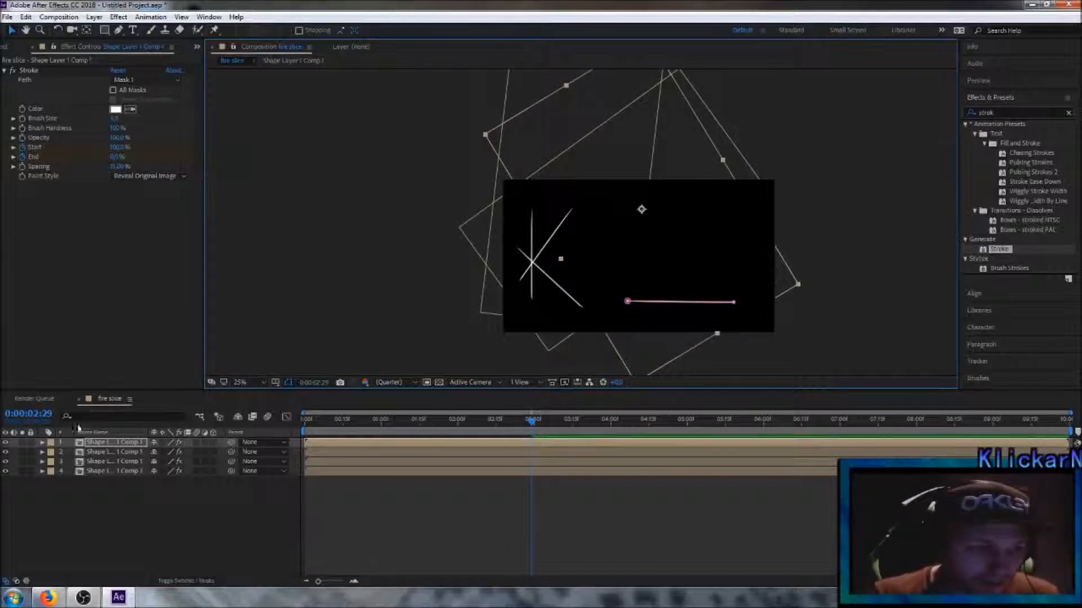
Step: Set the fourth line's Stroke Start to 0% and delete all of its copied Start and End keyframes
{"action": "left_click", "coordinate": [43, 442]}
{"action": "left_click", "coordinate": [52, 462]}
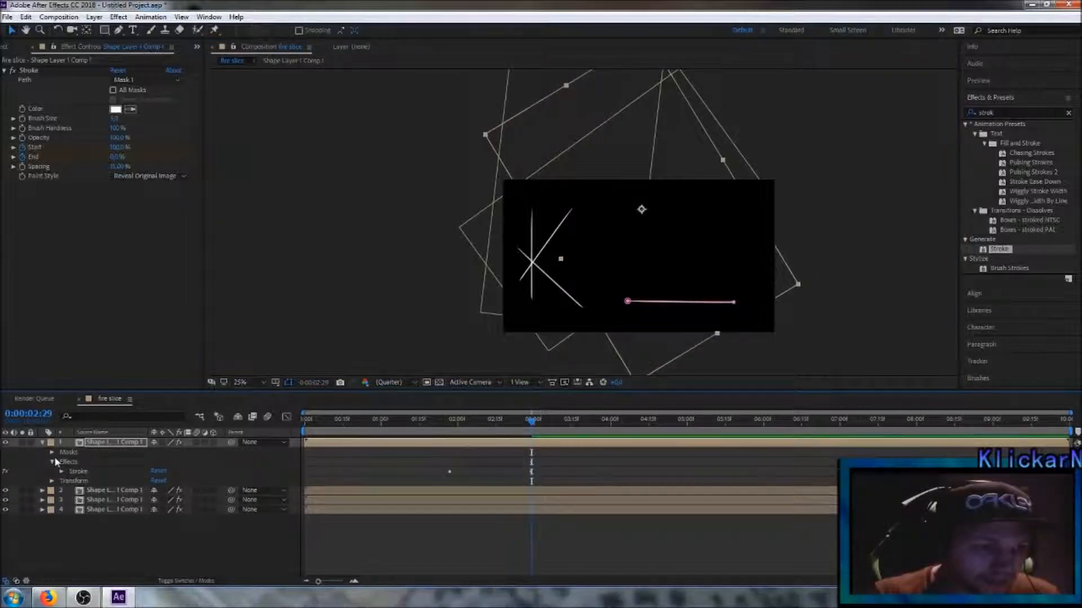
{"action": "left_click", "coordinate": [63, 472]}
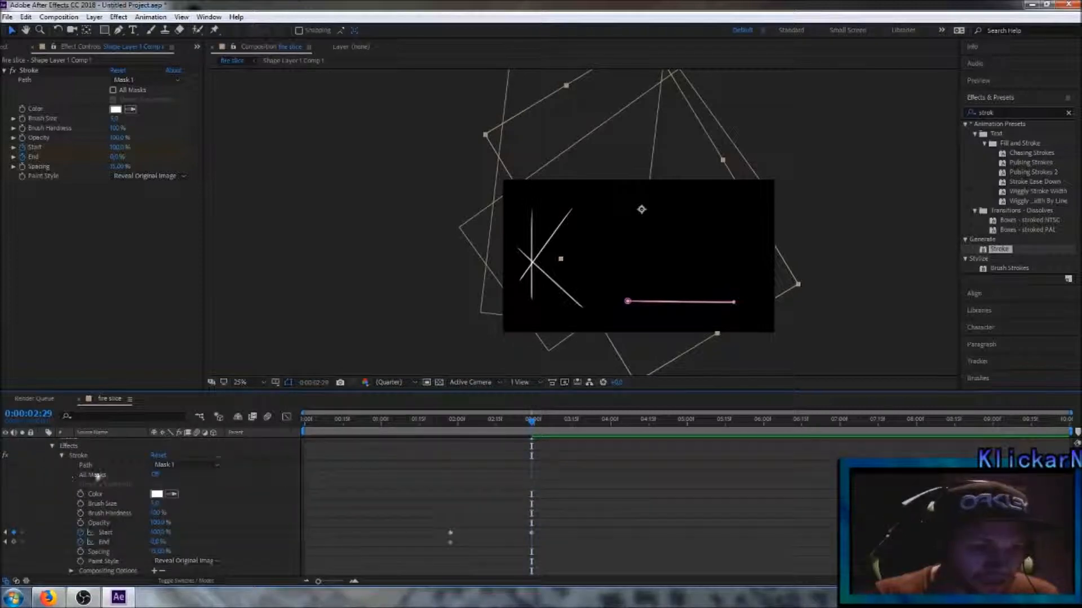
{"action": "left_click_drag", "start_coordinate": [162, 535], "coordinate": [105, 535]}
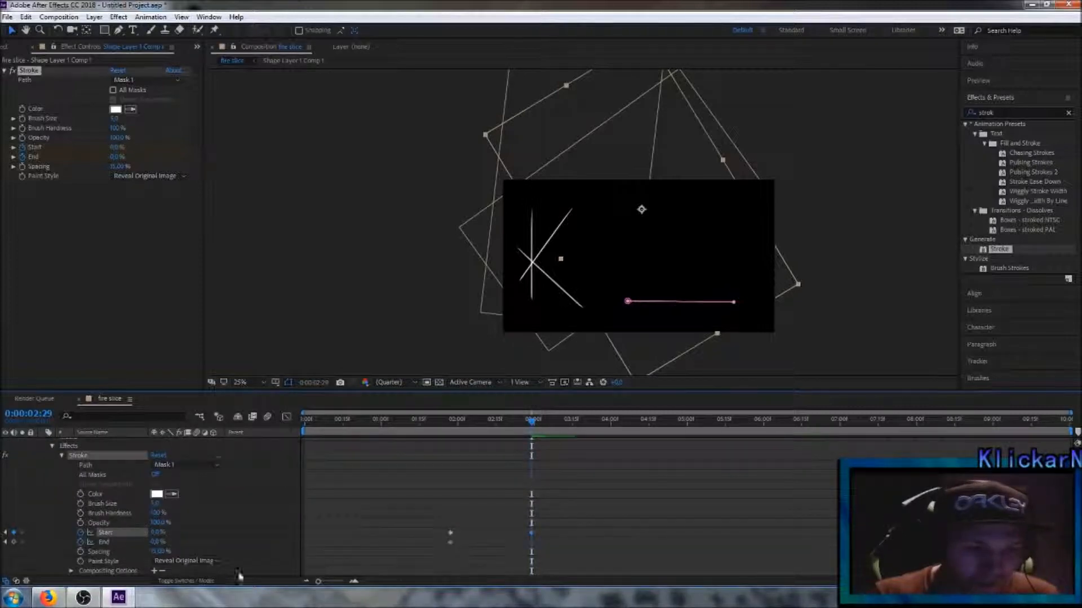
{"action": "left_click_drag", "start_coordinate": [433, 504], "coordinate": [549, 572]}
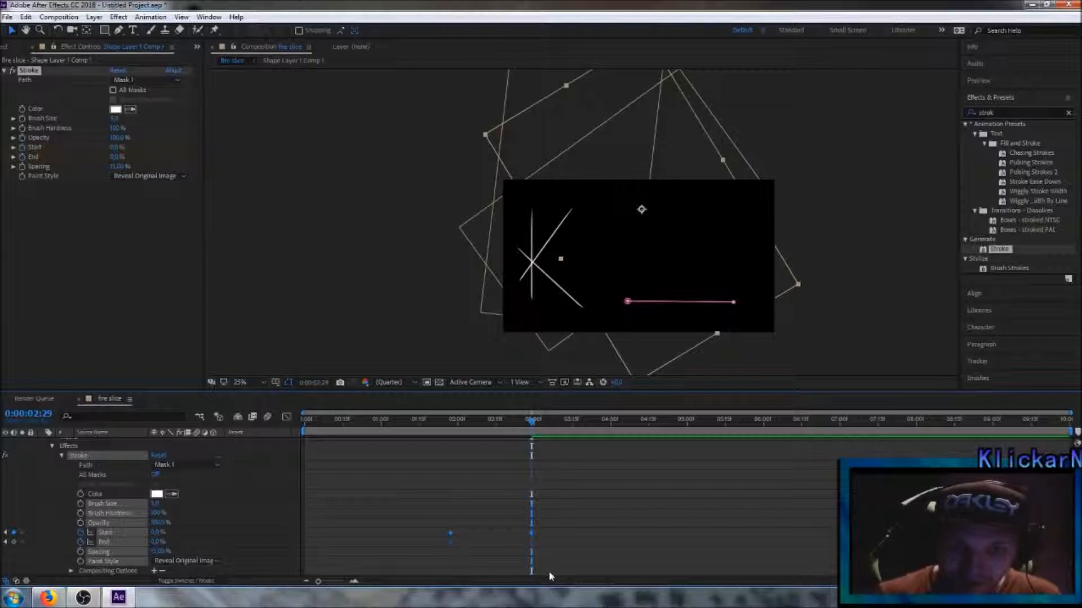
{"action": "key", "text": "Delete"}
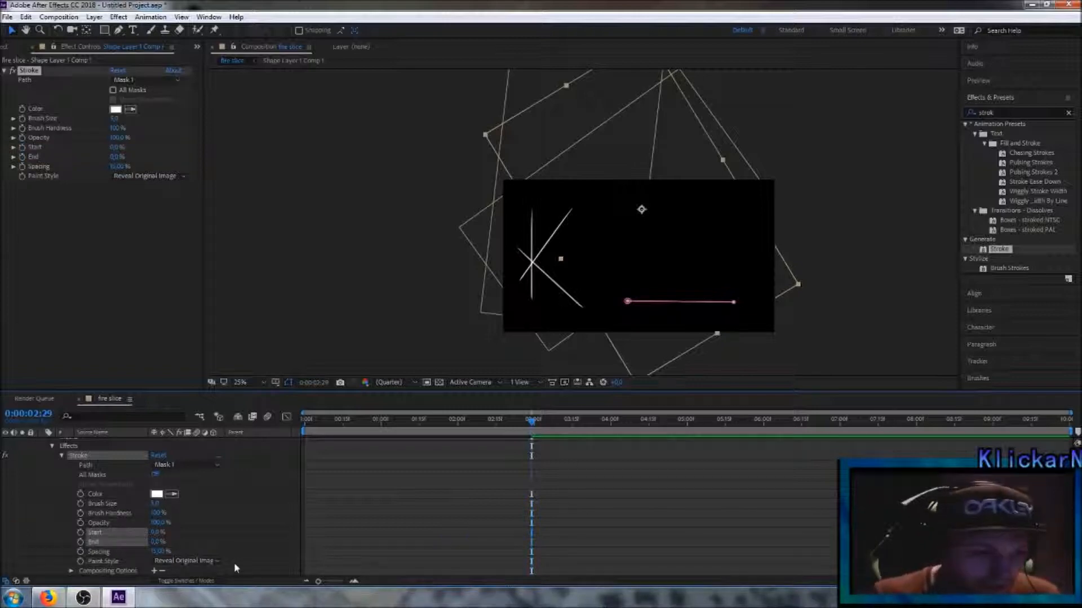
Step: Keyframe the fourth line's Stroke Start and End at 0% at 0:00:02:29, and Start at 100% at 0:00:03:28
{"action": "left_click", "coordinate": [80, 542]}
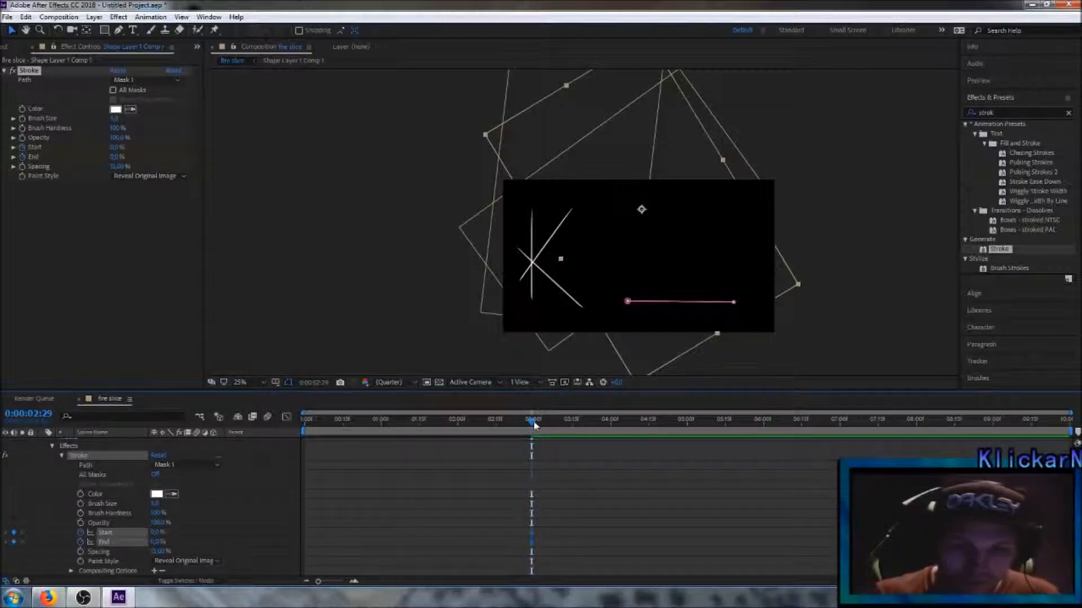
{"action": "left_click_drag", "start_coordinate": [532, 421], "coordinate": [605, 423]}
{"action": "left_click_drag", "start_coordinate": [157, 532], "coordinate": [285, 538]}
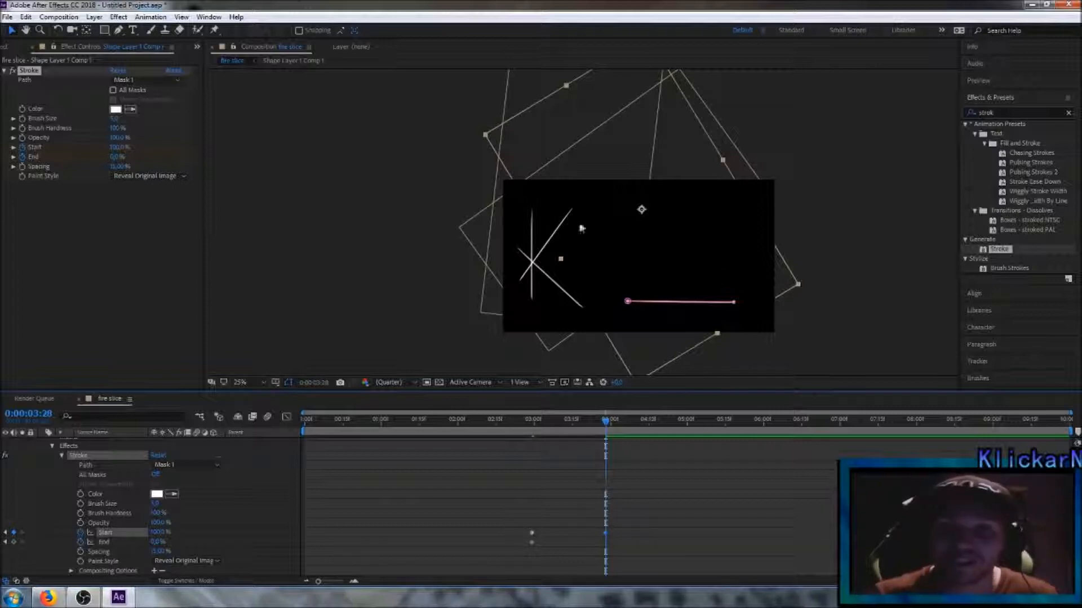
{"action": "scroll", "coordinate": [142, 454], "scroll_direction": "up", "scroll_amount": 3}
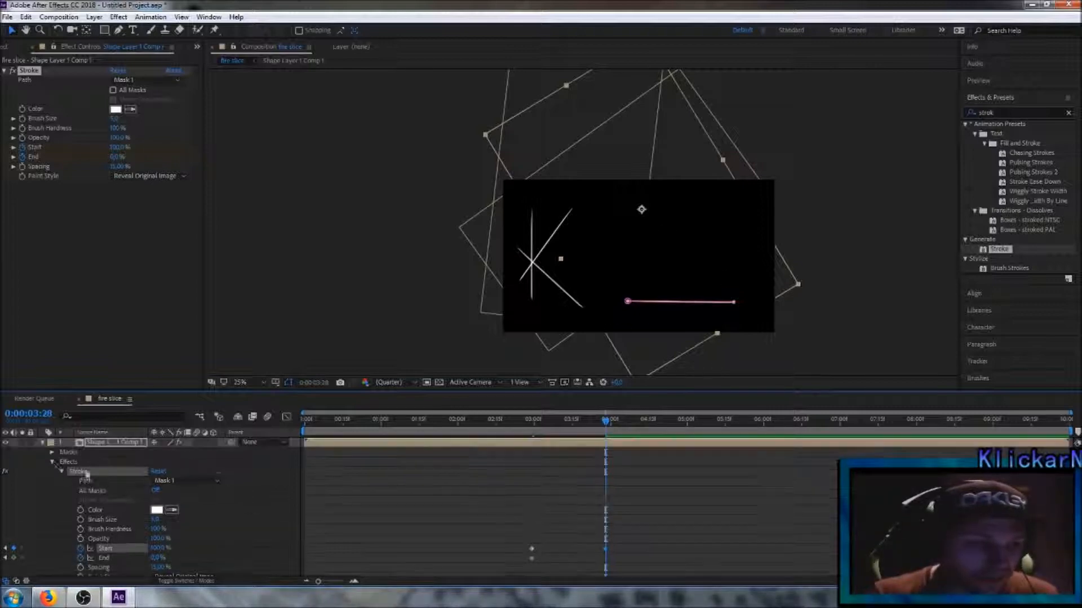
{"action": "left_click", "coordinate": [43, 443]}
{"action": "left_click", "coordinate": [155, 534]}
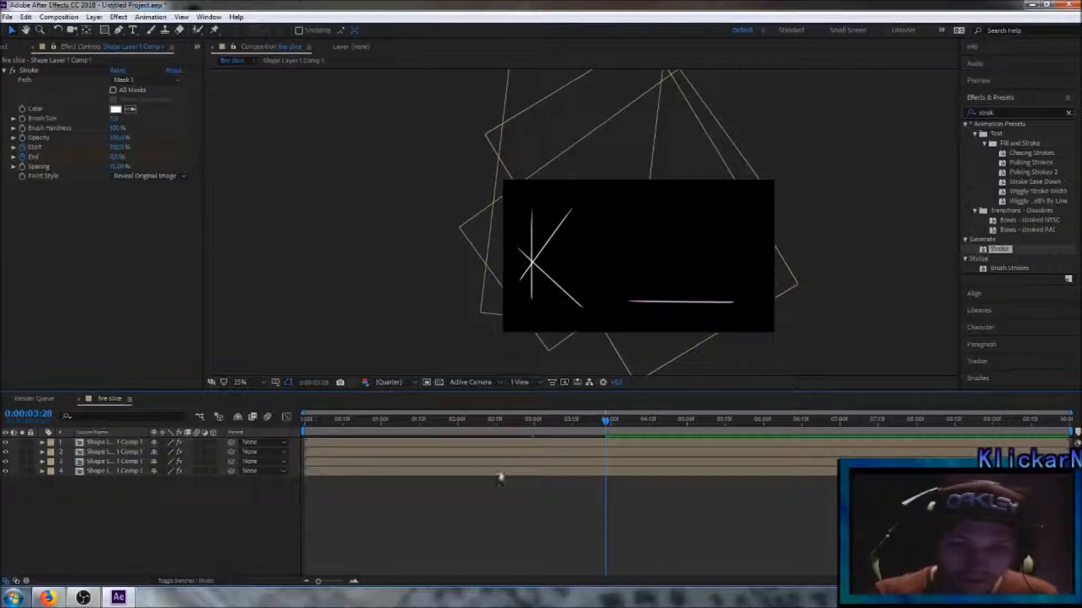
Step: Scrub from the start of the composition to 0:00:04:12 to check the reveal of all four lines
{"action": "left_click", "coordinate": [362, 419]}
{"action": "left_click_drag", "start_coordinate": [361, 418], "coordinate": [275, 415]}
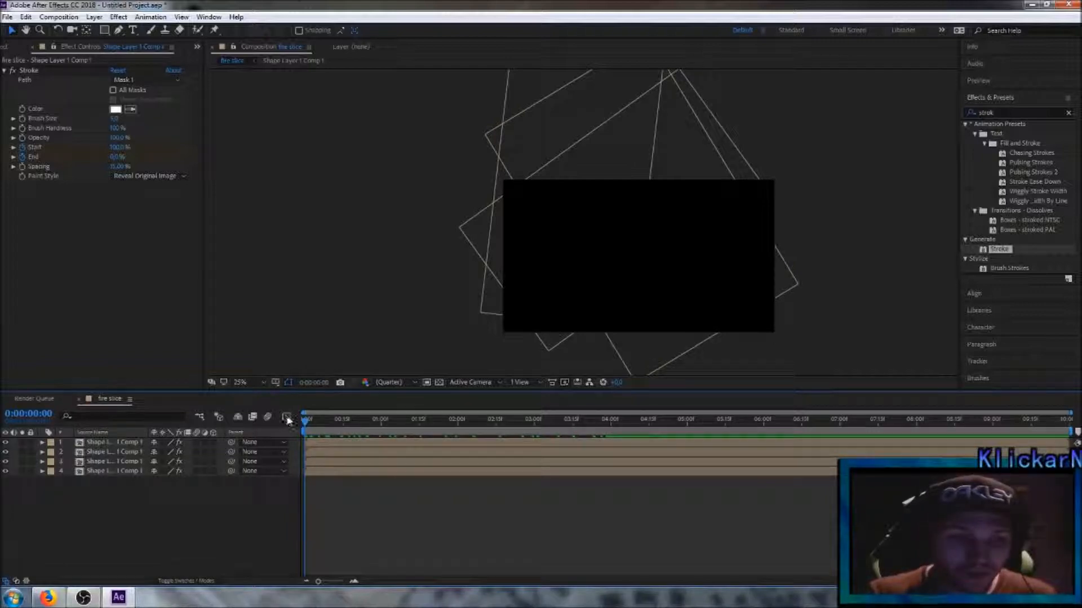
{"action": "left_click_drag", "start_coordinate": [305, 423], "coordinate": [644, 465]}
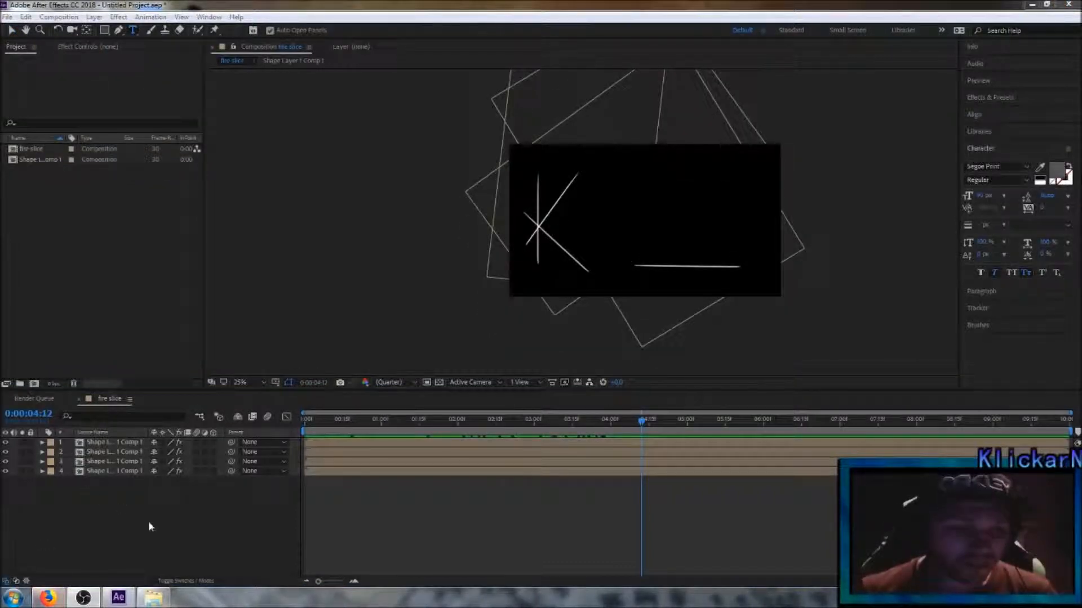
Step: Add a new text layer reading "KlickarN" to the fire slice composition
{"action": "right_click", "coordinate": [161, 502]}
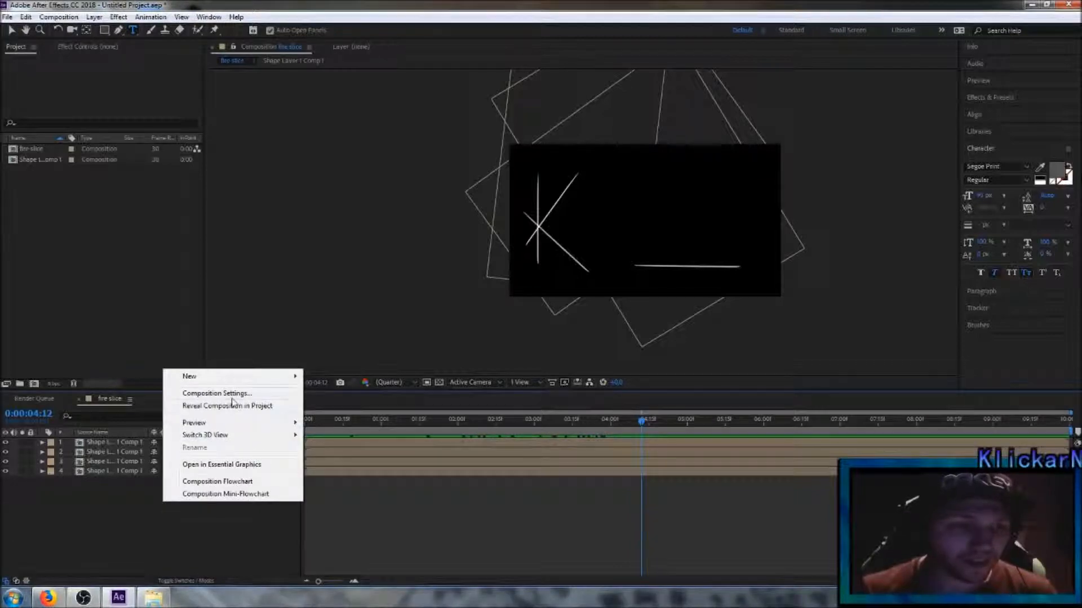
{"action": "mouse_move", "coordinate": [205, 376]}
{"action": "left_click", "coordinate": [326, 394]}
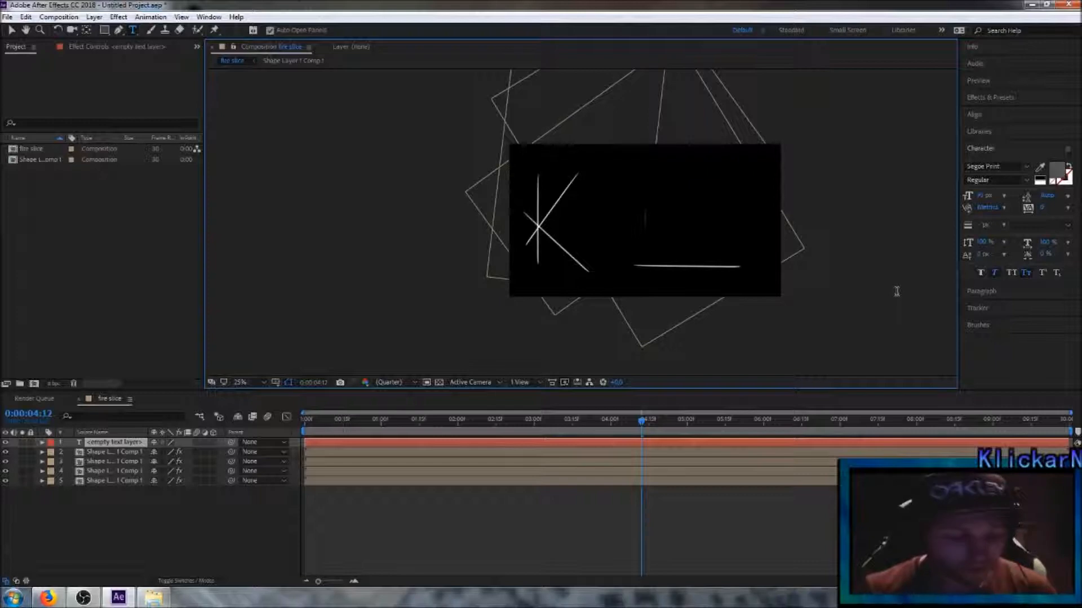
{"action": "type", "text": "Kl"}
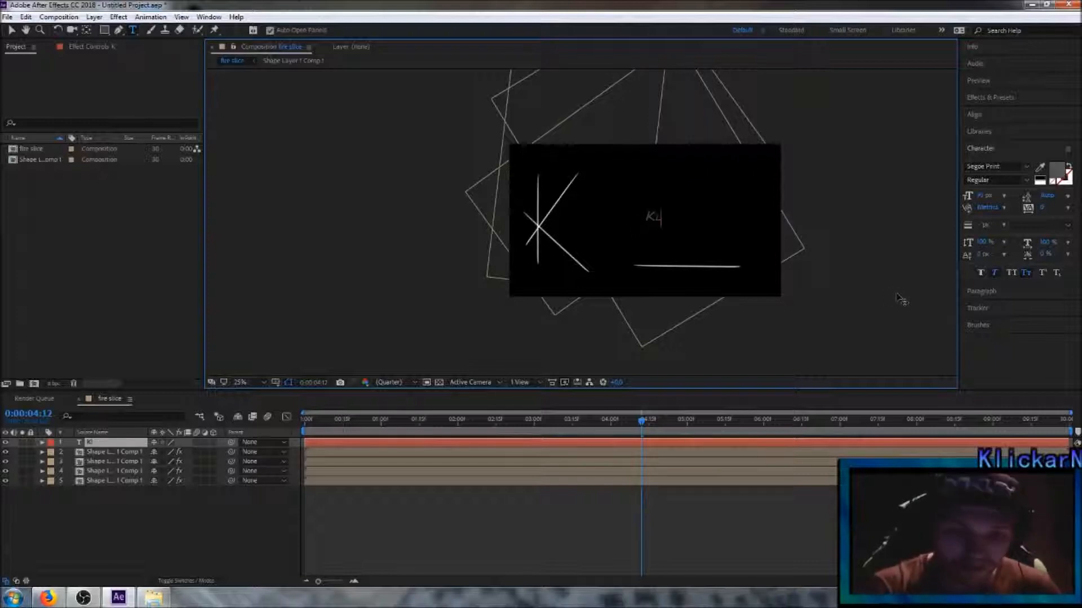
{"action": "type", "text": "ickarN"}
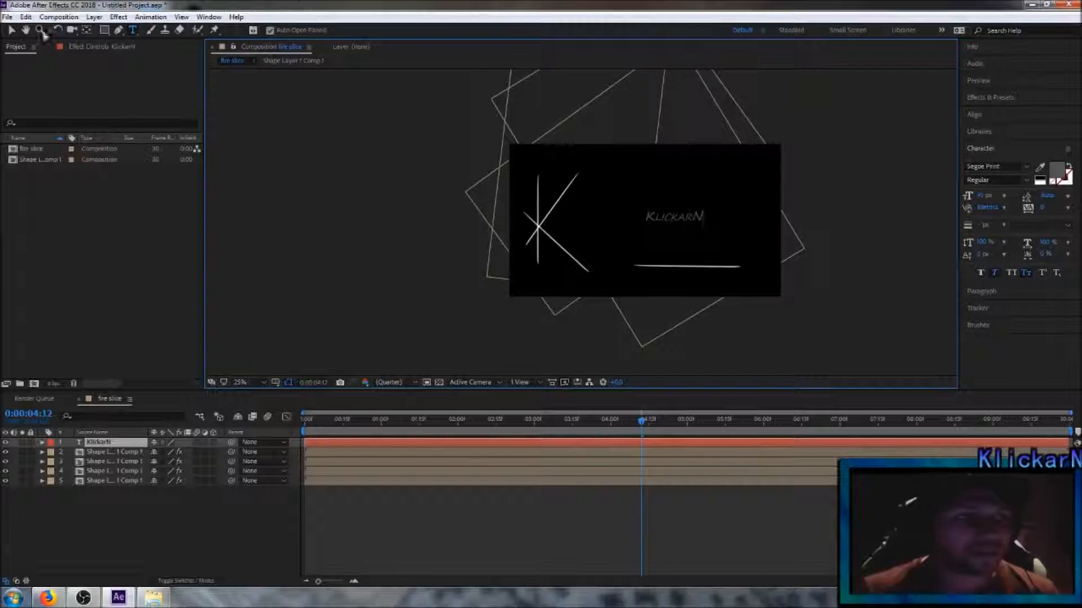
Step: Position the KlickarN text just above the horizontal line and deselect it
{"action": "left_click", "coordinate": [11, 29]}
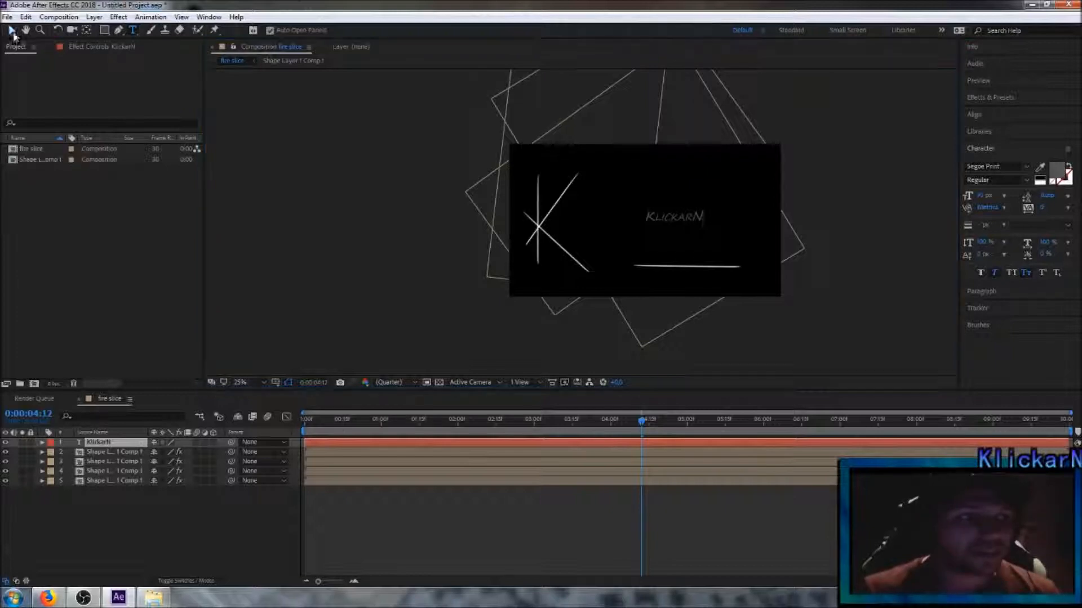
{"action": "left_click_drag", "start_coordinate": [678, 221], "coordinate": [681, 256]}
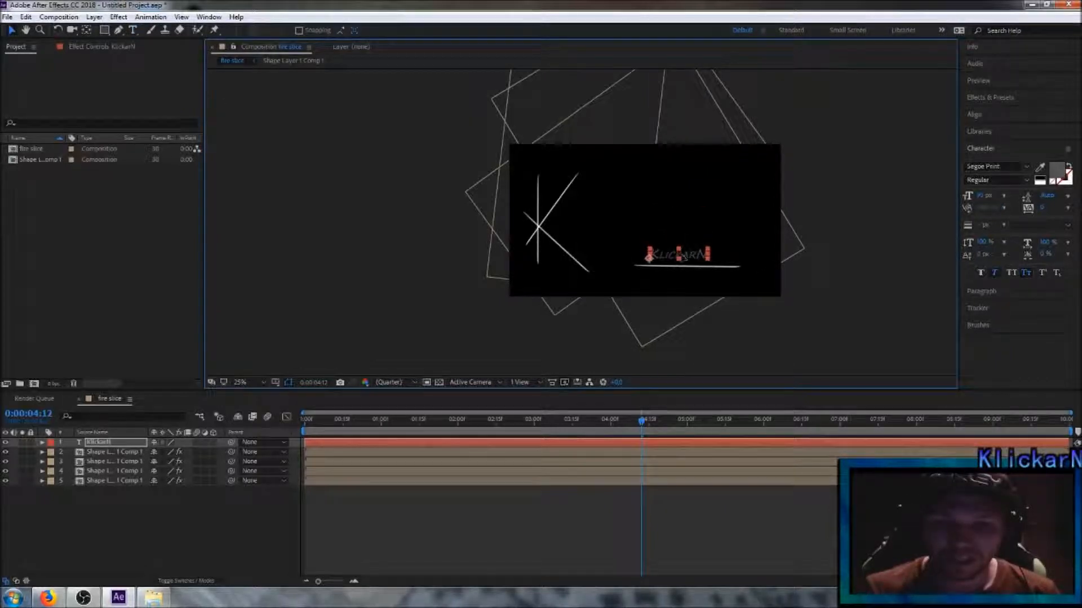
{"action": "left_click", "coordinate": [223, 518]}
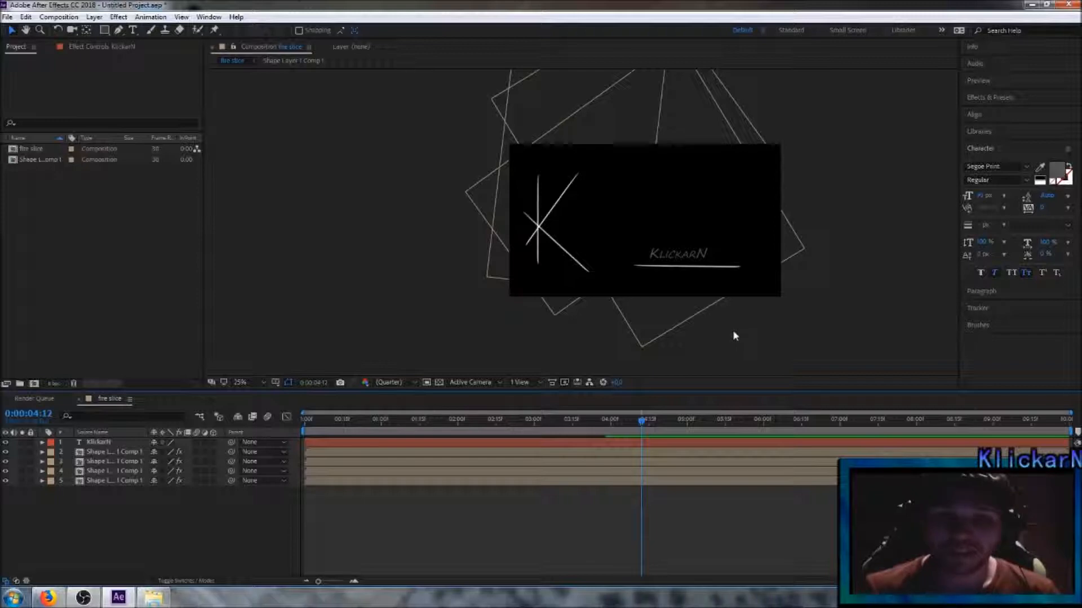
Step: Create masks from the KlickarN text layer to generate its outlines layer
{"action": "left_click", "coordinate": [96, 444]}
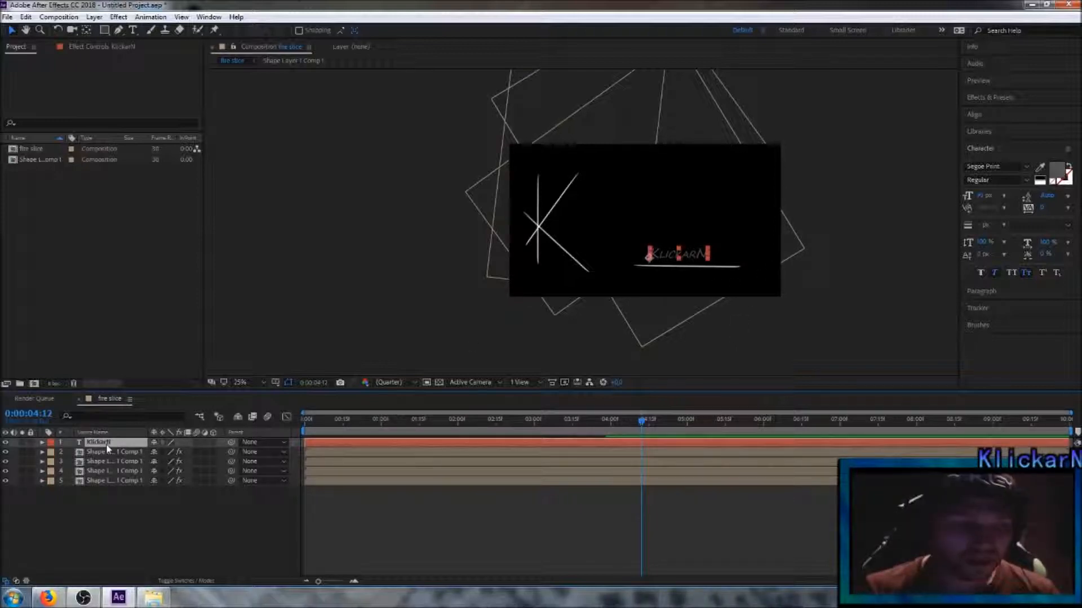
{"action": "right_click", "coordinate": [110, 447]}
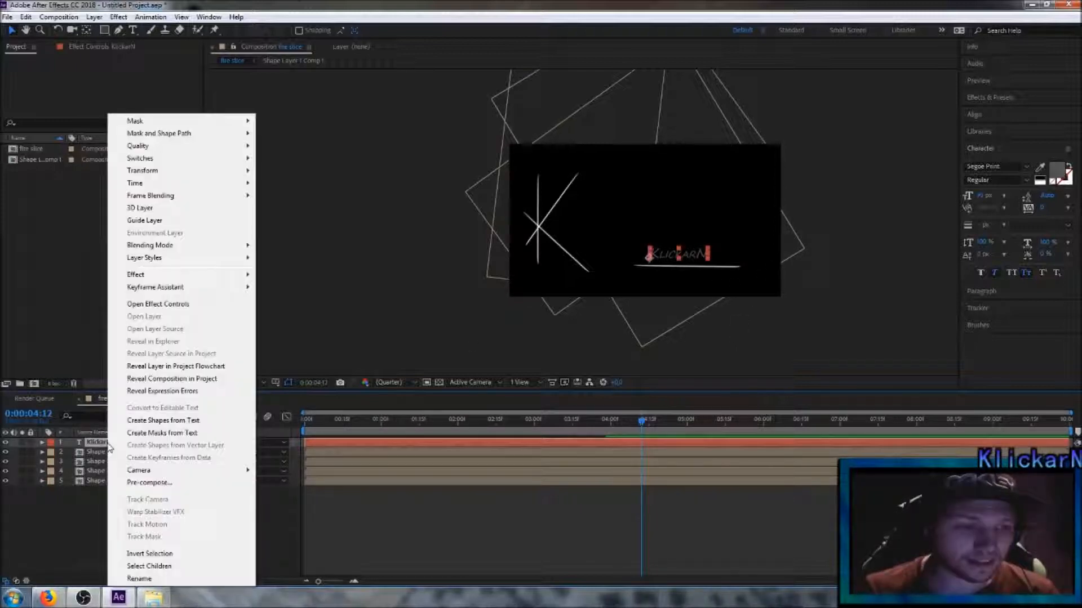
{"action": "left_click", "coordinate": [152, 437]}
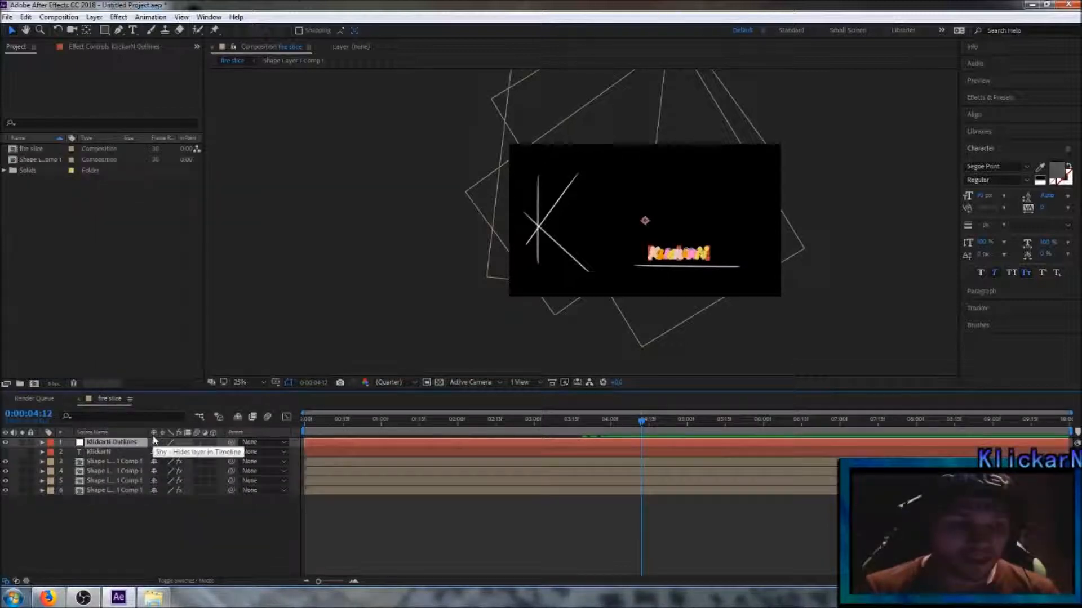
Step: Keyframe the KlickarN outlines layer's Opacity at 0% at 0:00:03:01
{"action": "left_click_drag", "start_coordinate": [641, 425], "coordinate": [538, 436]}
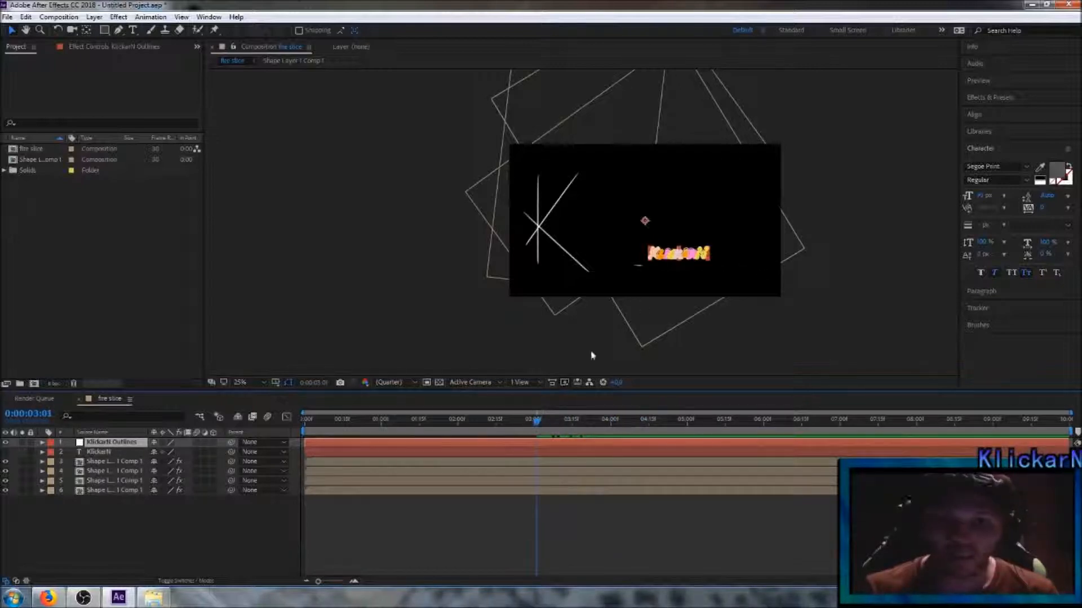
{"action": "left_click", "coordinate": [43, 443]}
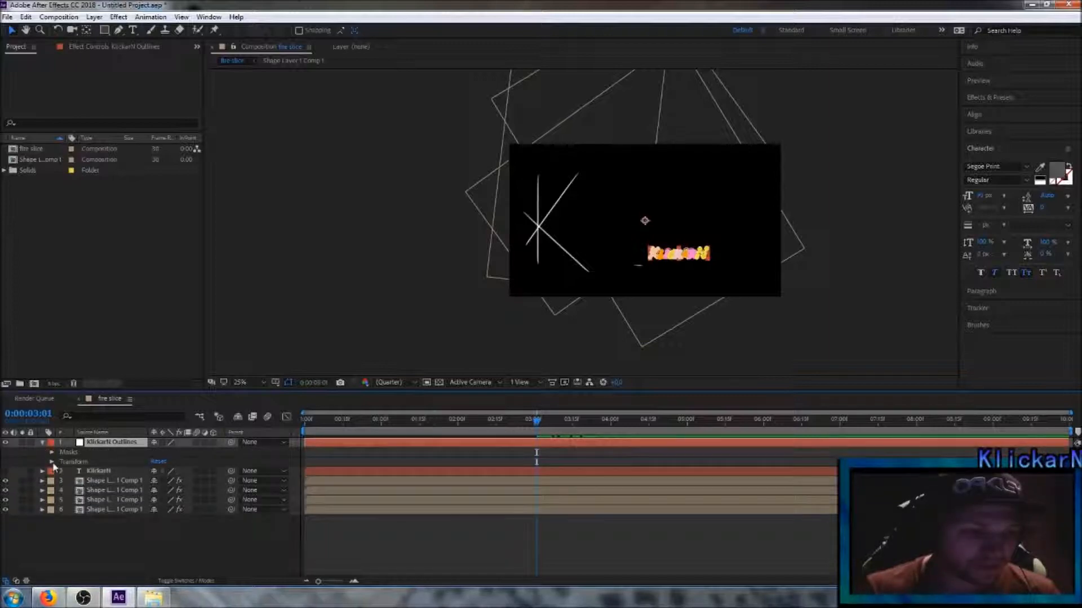
{"action": "left_click", "coordinate": [52, 462]}
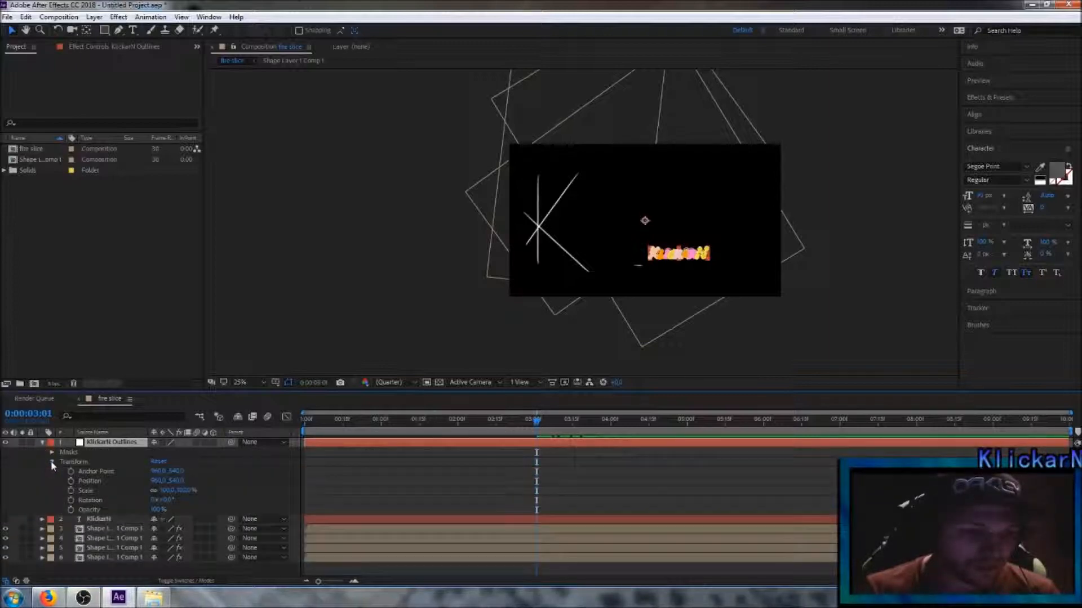
{"action": "left_click_drag", "start_coordinate": [158, 510], "coordinate": [70, 509]}
{"action": "left_click", "coordinate": [70, 510]}
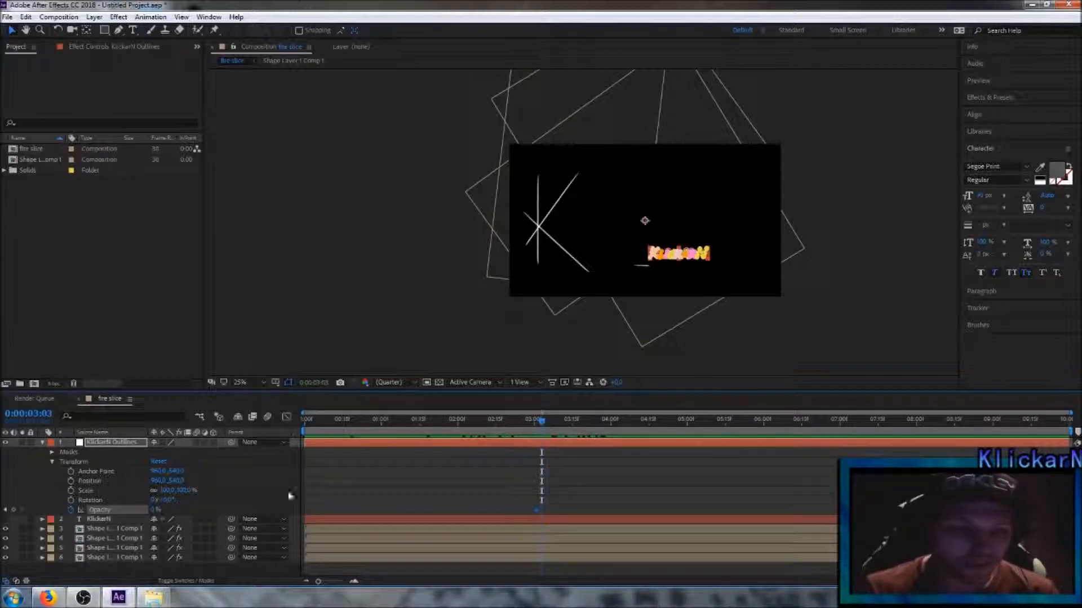
Step: Add rising Opacity keyframes to the outlines layer at 0:00:03:03 and 0:00:03:08, and one of 72% at 0:00:03:15
{"action": "left_click_drag", "start_coordinate": [154, 512], "coordinate": [190, 512]}
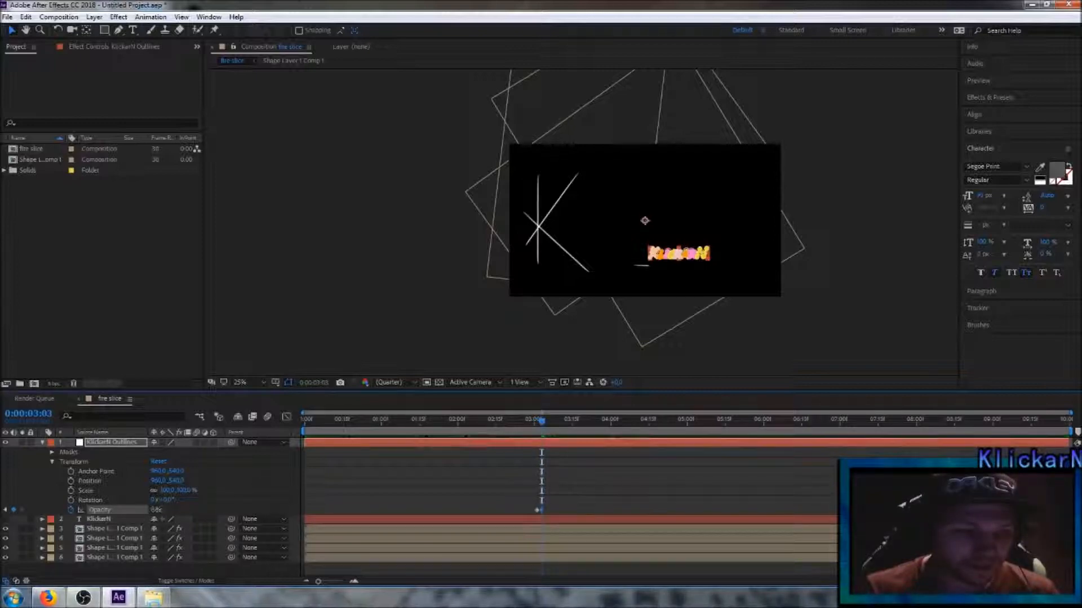
{"action": "left_click_drag", "start_coordinate": [541, 421], "coordinate": [555, 429]}
{"action": "left_click_drag", "start_coordinate": [158, 511], "coordinate": [173, 510]}
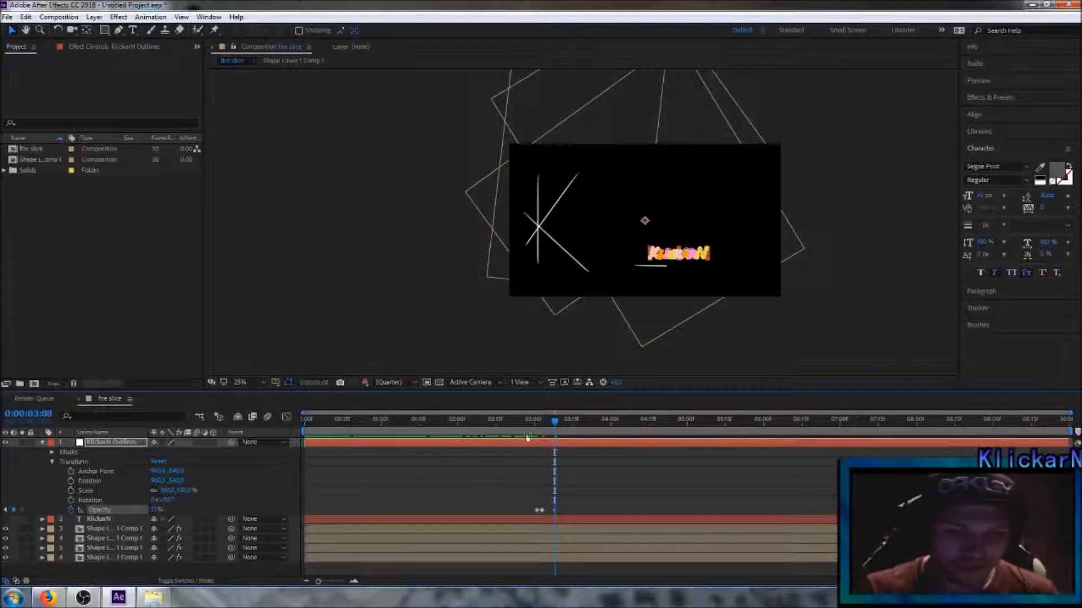
{"action": "left_click_drag", "start_coordinate": [556, 423], "coordinate": [573, 427]}
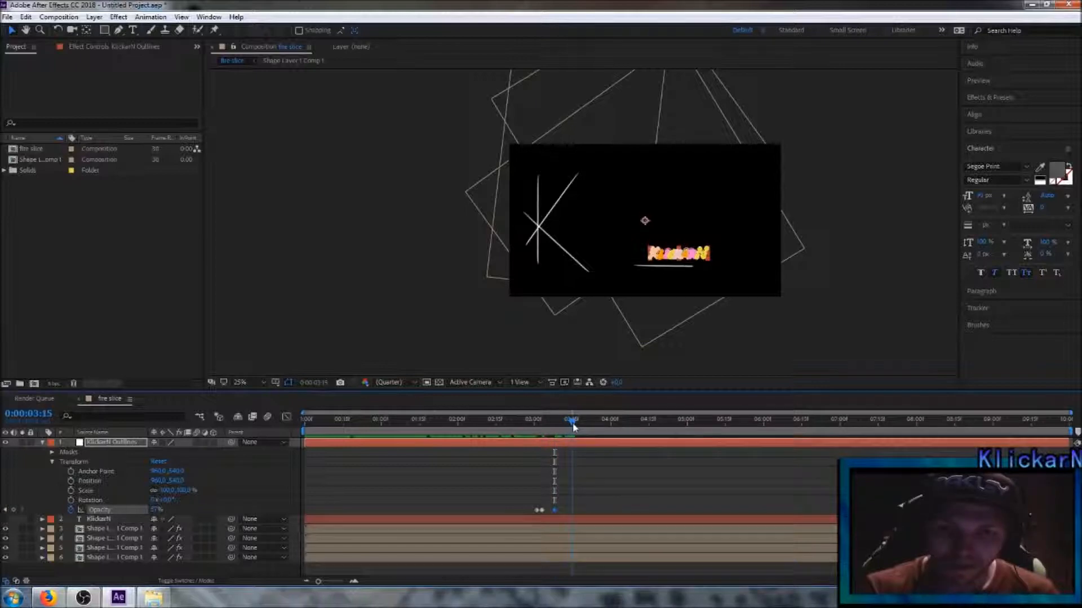
{"action": "left_click_drag", "start_coordinate": [169, 510], "coordinate": [156, 511]}
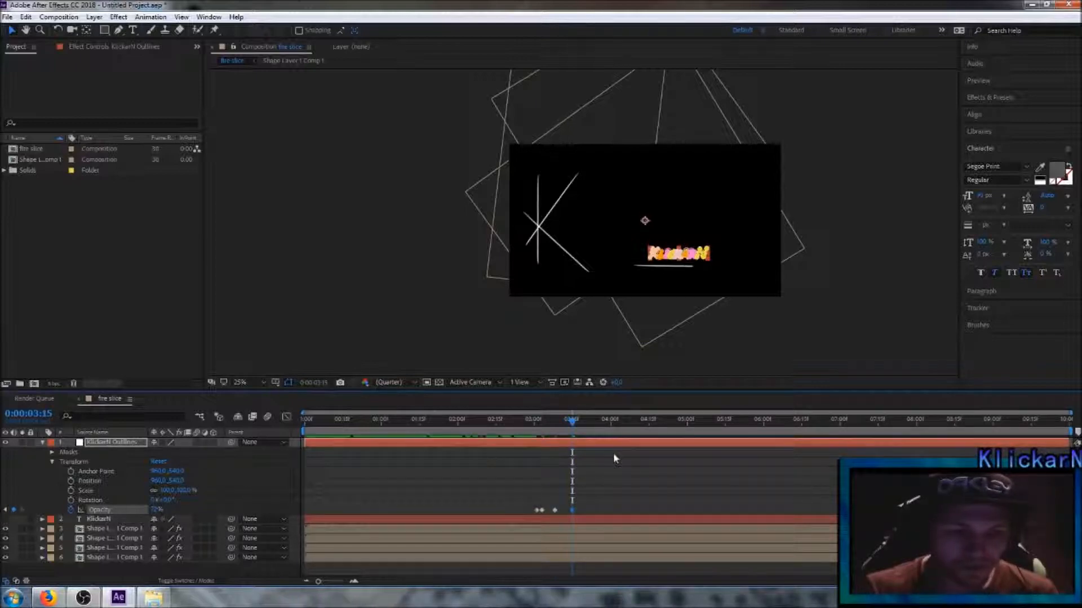
Step: Add a higher Opacity keyframe to the outlines layer at 0:00:03:22 and one of 100% at 0:00:03:28
{"action": "left_click_drag", "start_coordinate": [572, 424], "coordinate": [590, 426]}
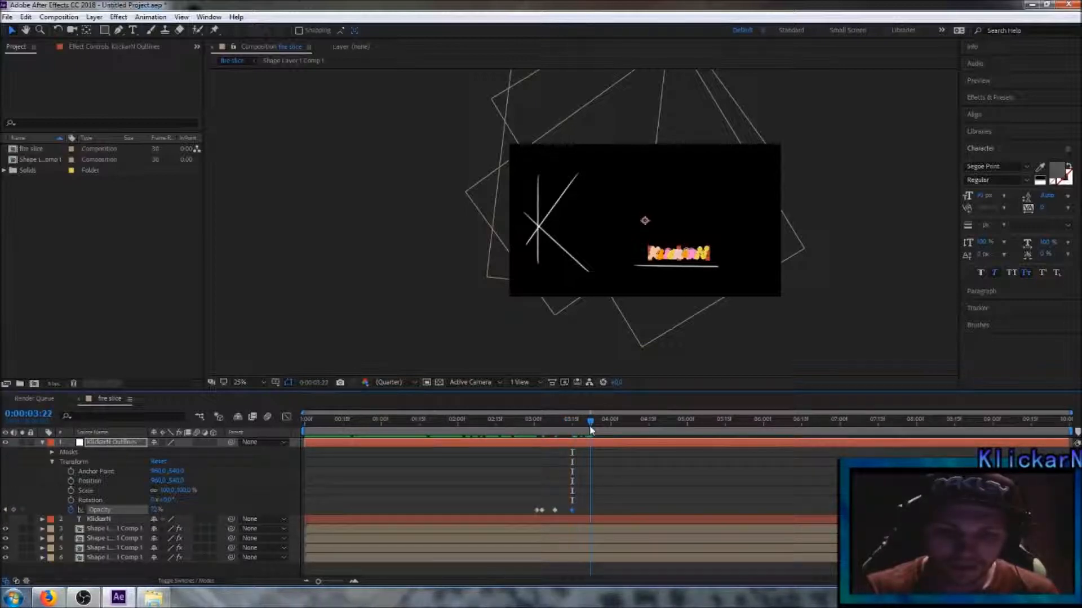
{"action": "left_click_drag", "start_coordinate": [157, 511], "coordinate": [168, 510]}
{"action": "left_click_drag", "start_coordinate": [589, 424], "coordinate": [605, 427]}
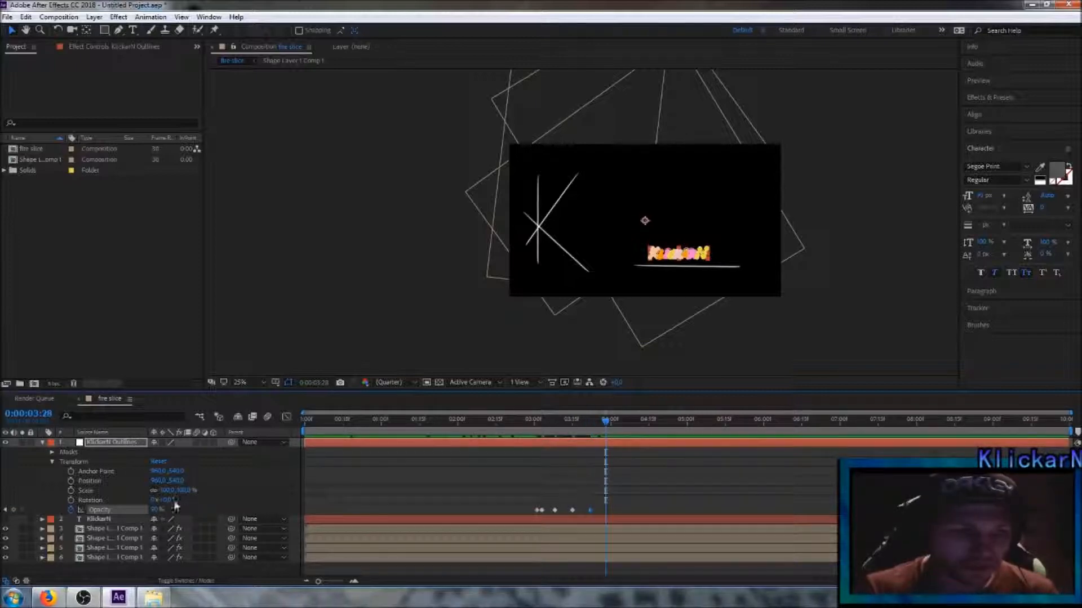
{"action": "left_click_drag", "start_coordinate": [157, 510], "coordinate": [237, 508]}
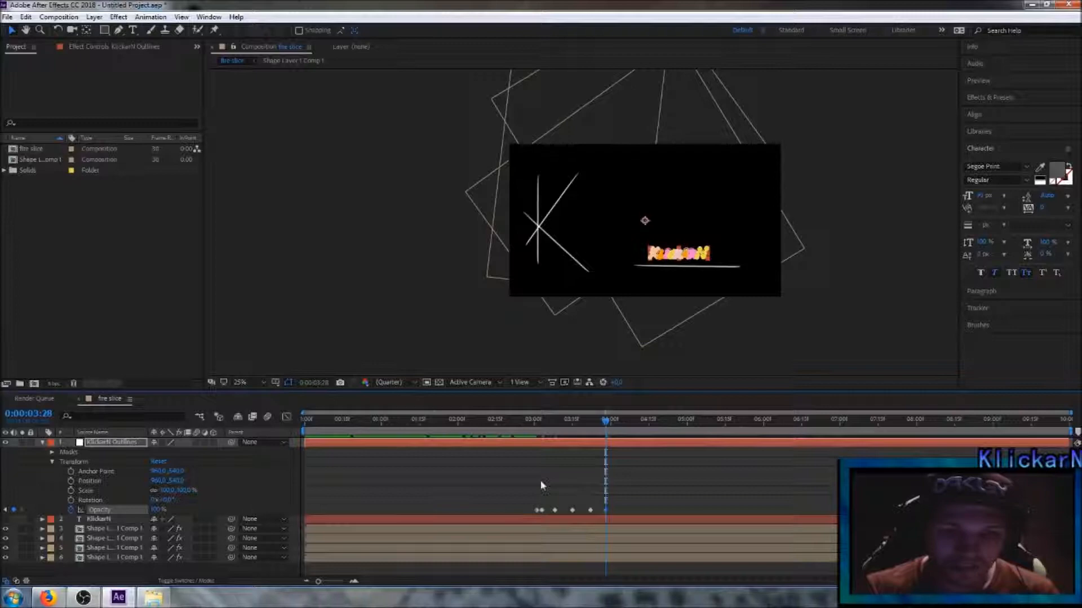
Step: Collapse and deselect the outlines layer, and scrub through the composition to check the text fade-in with the line reveal
{"action": "left_click_drag", "start_coordinate": [612, 429], "coordinate": [261, 444]}
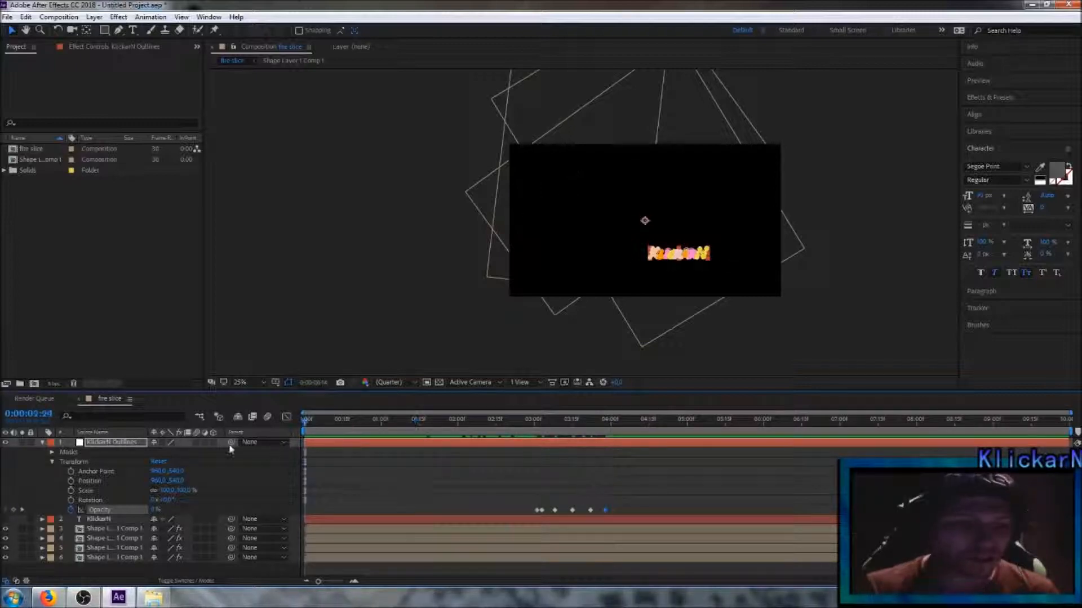
{"action": "left_click", "coordinate": [44, 444]}
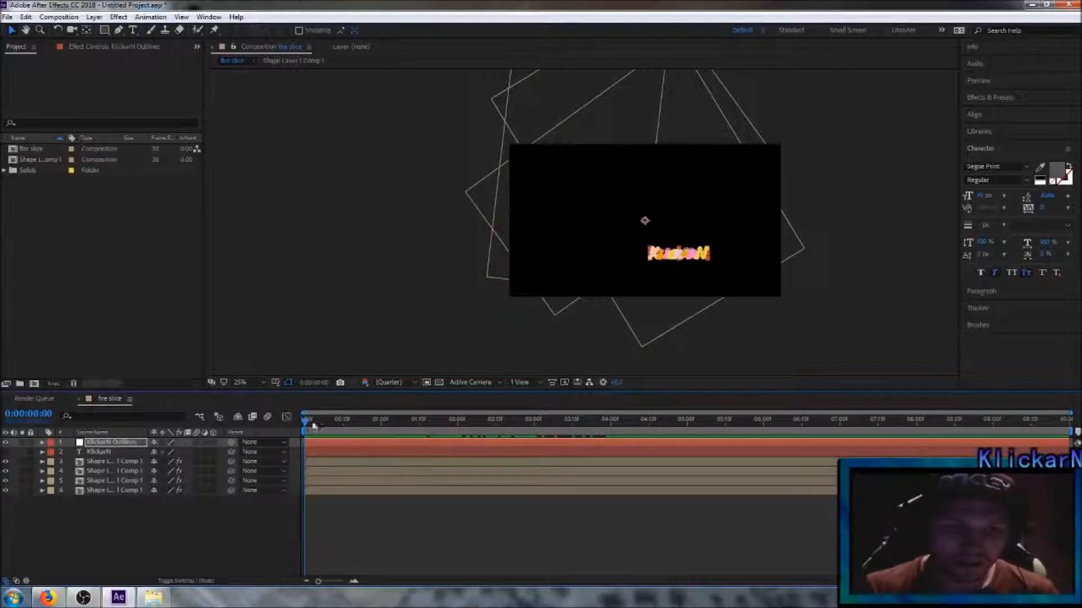
{"action": "left_click", "coordinate": [225, 519]}
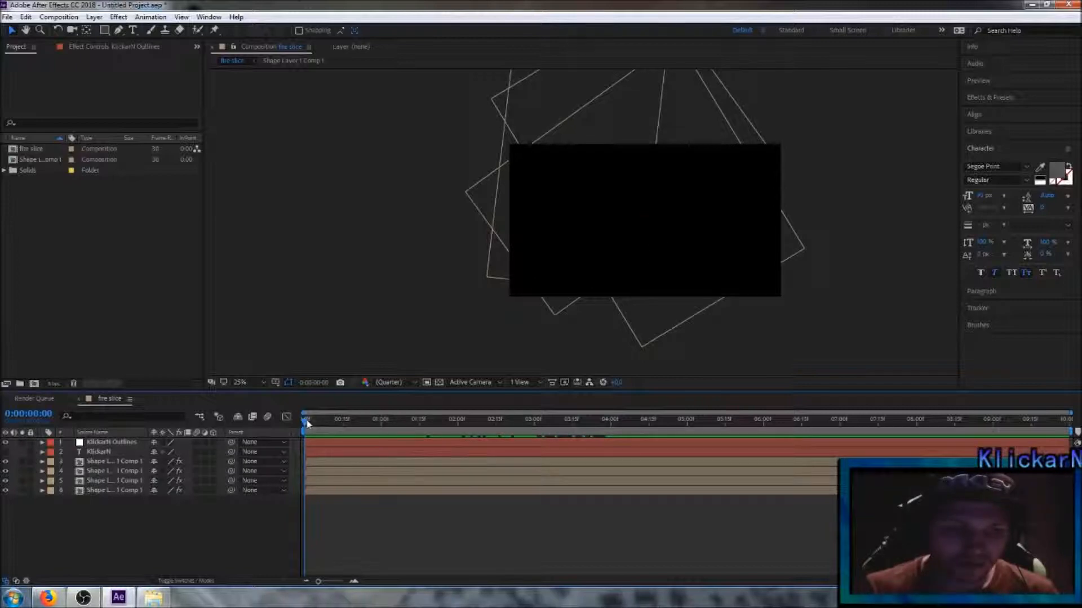
{"action": "mouse_move", "coordinate": [306, 423]}
{"action": "left_mouse_down"}
{"action": "mouse_move", "coordinate": [633, 438]}
{"action": "mouse_move", "coordinate": [299, 452]}
{"action": "left_mouse_up"}
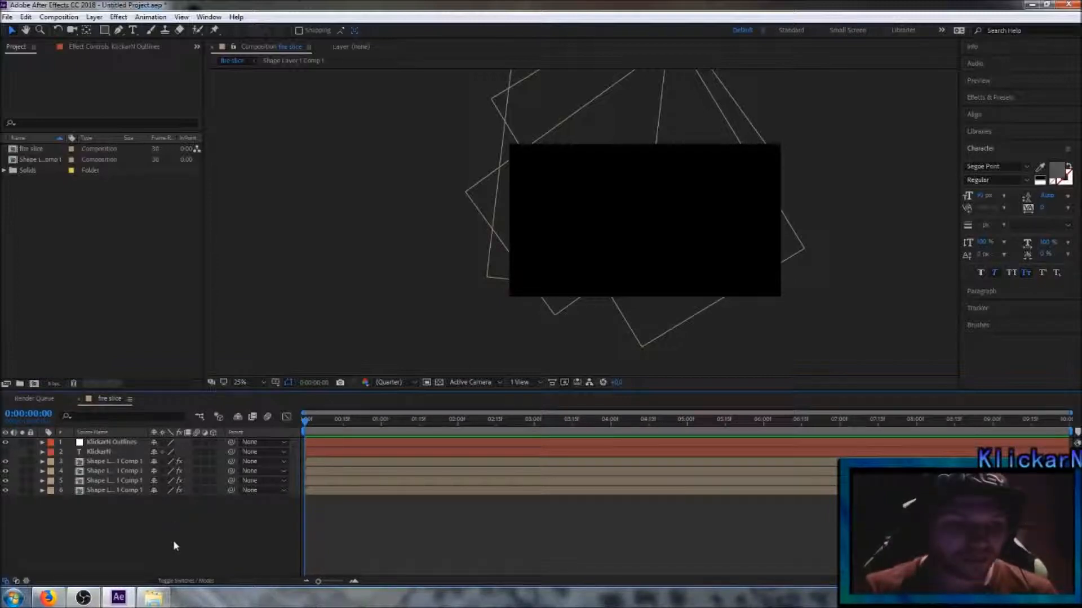
Step: Pre-compose all six layers of the fire slice composition with all attributes moved into the new composition
{"action": "left_click_drag", "start_coordinate": [171, 528], "coordinate": [79, 443]}
{"action": "right_click", "coordinate": [119, 462]}
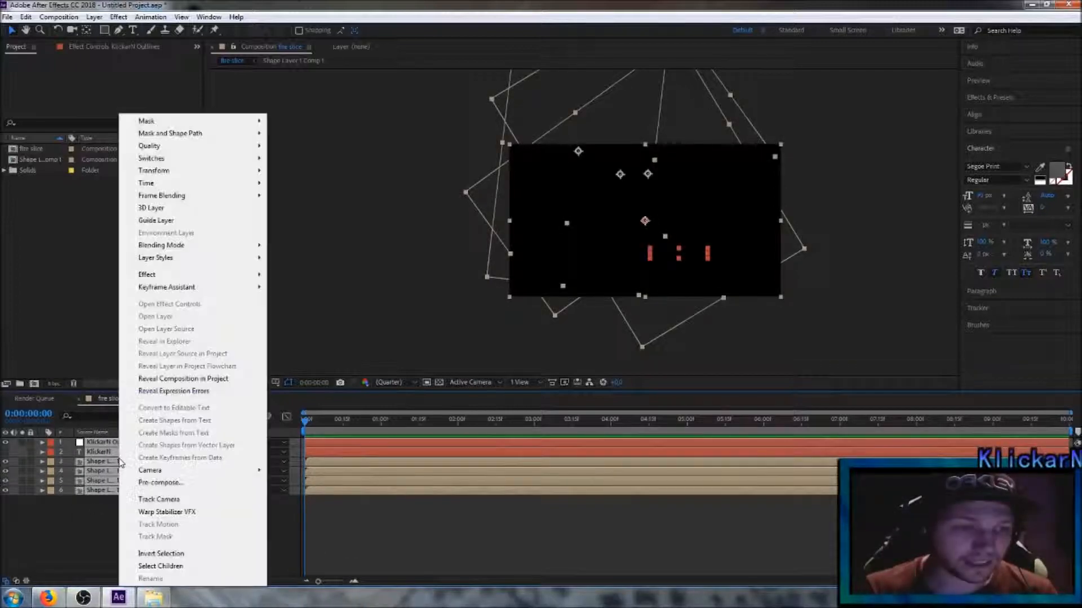
{"action": "left_click", "coordinate": [161, 482]}
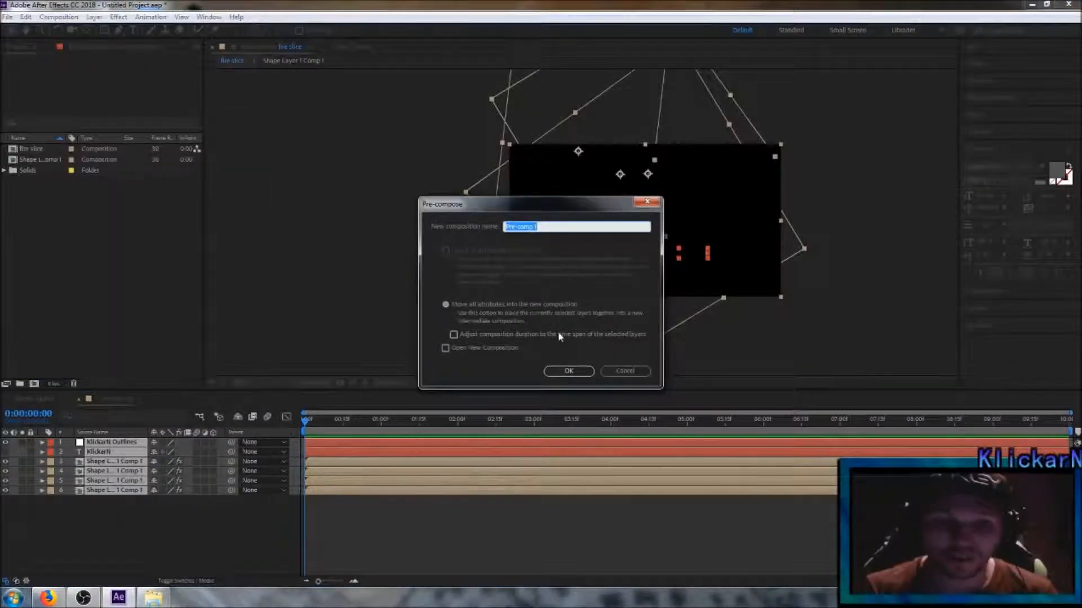
{"action": "left_click", "coordinate": [567, 372]}
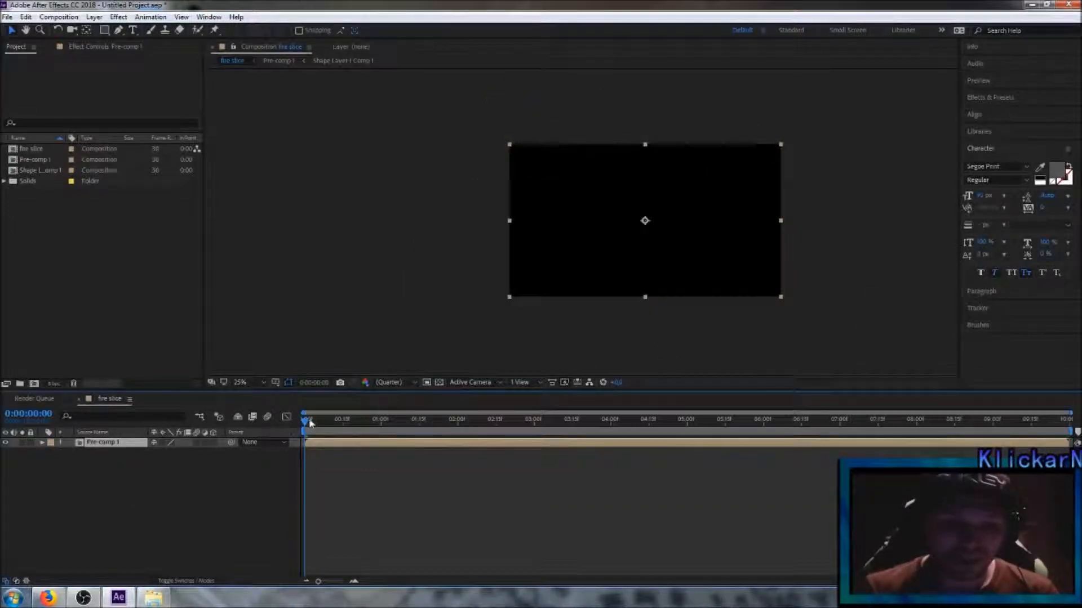
Step: Go to 0:00:03:27 and apply the Fractal Noise effect to the pre-composed layer
{"action": "left_click_drag", "start_coordinate": [307, 423], "coordinate": [603, 431]}
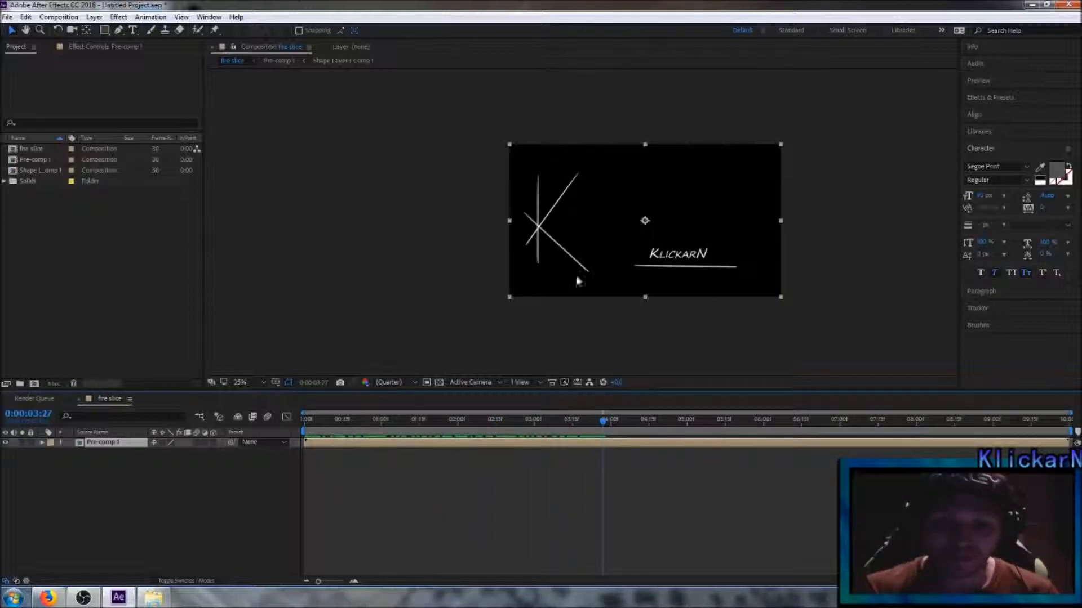
{"action": "left_click", "coordinate": [1009, 99]}
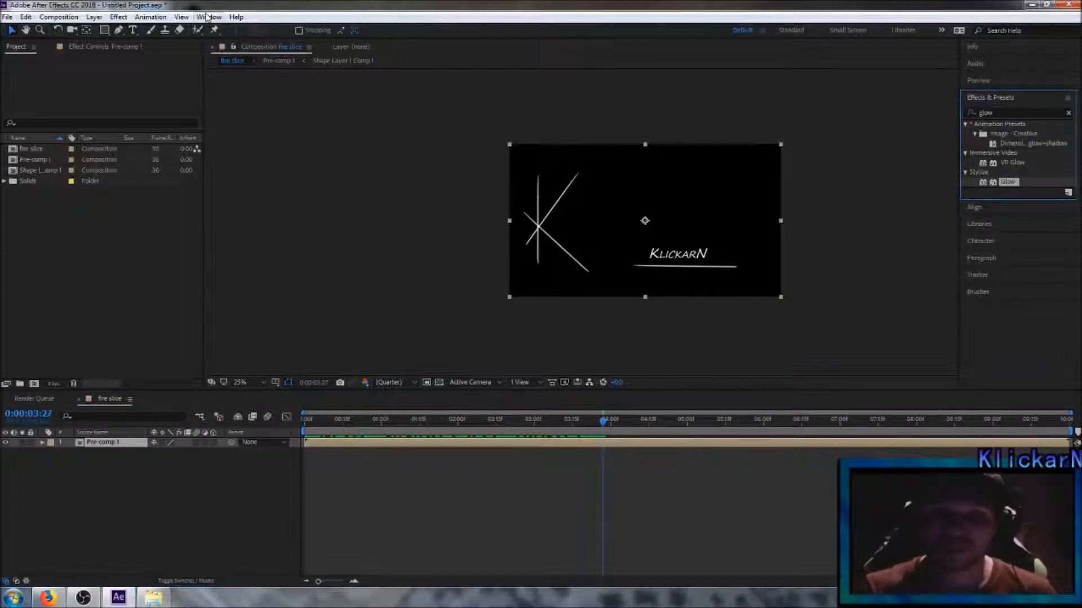
{"action": "left_click", "coordinate": [998, 112]}
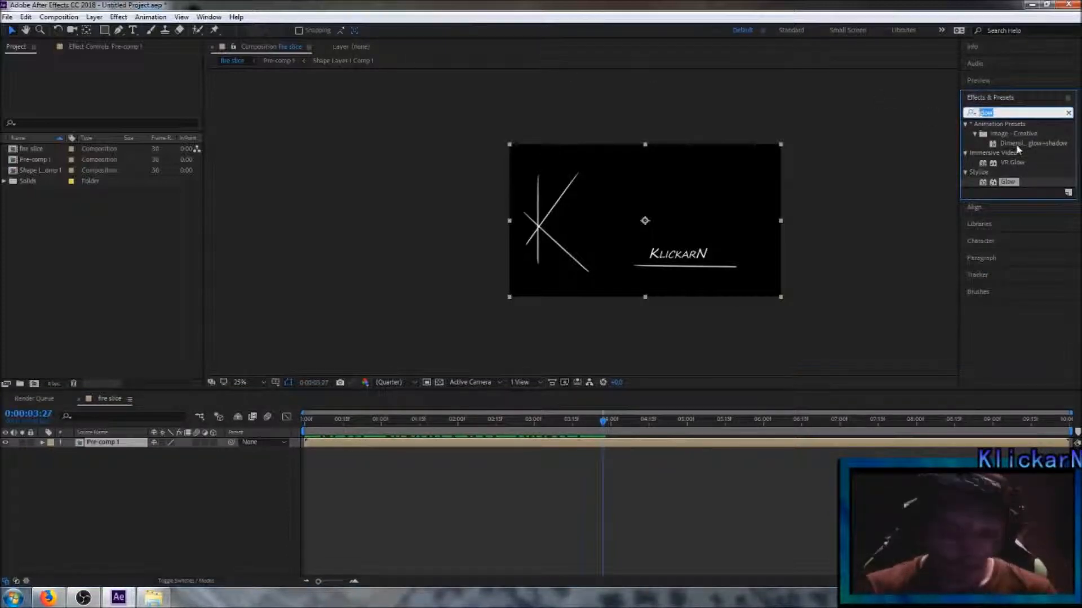
{"action": "type", "text": "fra"}
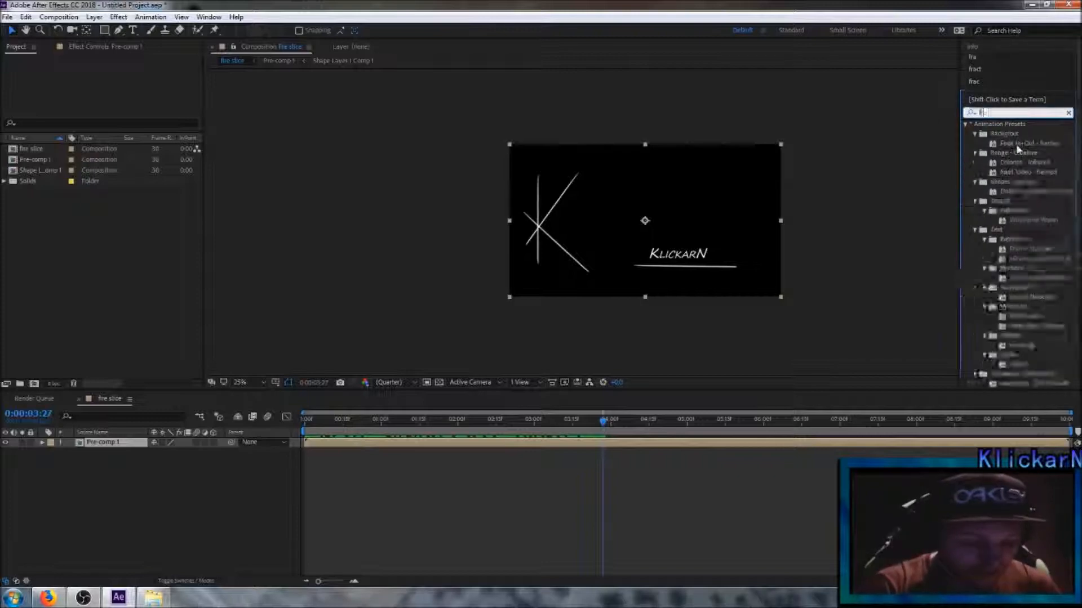
{"action": "type", "text": "c"}
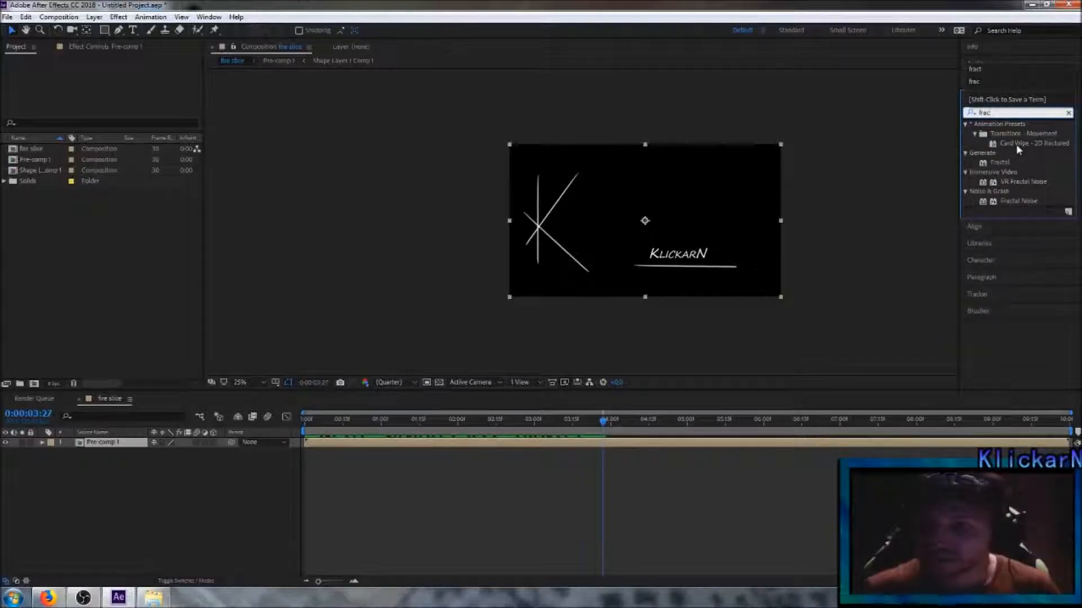
{"action": "left_click_drag", "start_coordinate": [1026, 201], "coordinate": [113, 443]}
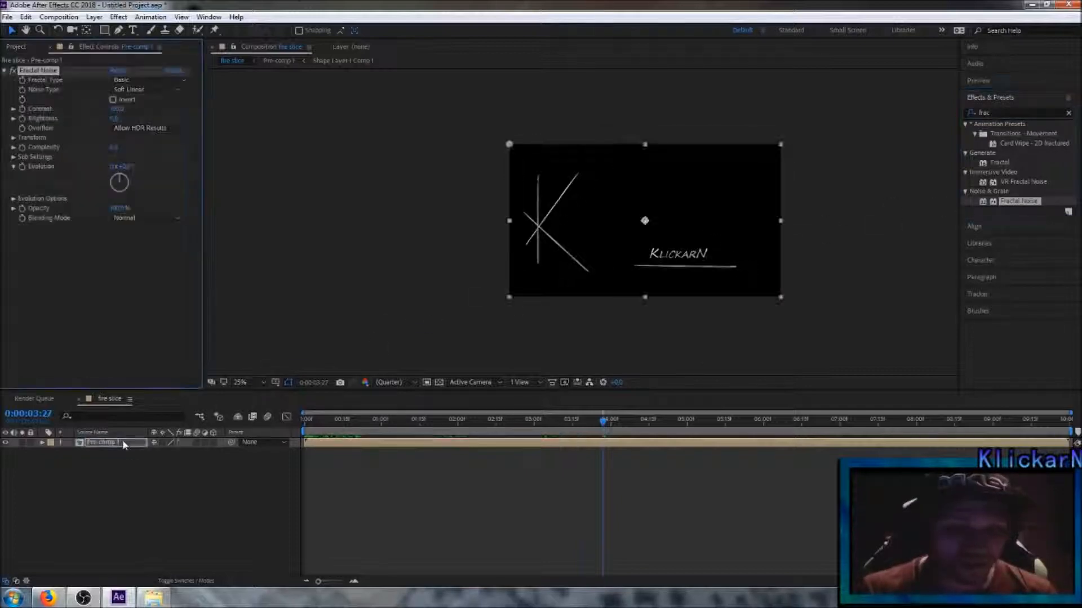
Step: Set the Fractal Noise Contrast to 200 and Brightness to -25
{"action": "key", "text": "period"}
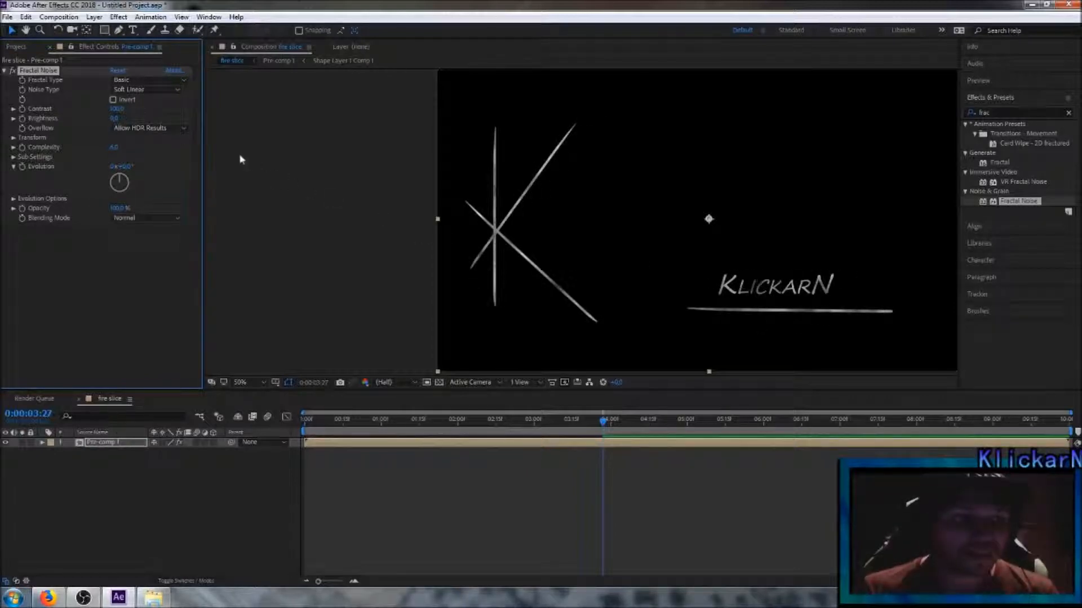
{"action": "left_click", "coordinate": [118, 108]}
{"action": "key", "text": "Tab"}
{"action": "type", "text": "-2"}
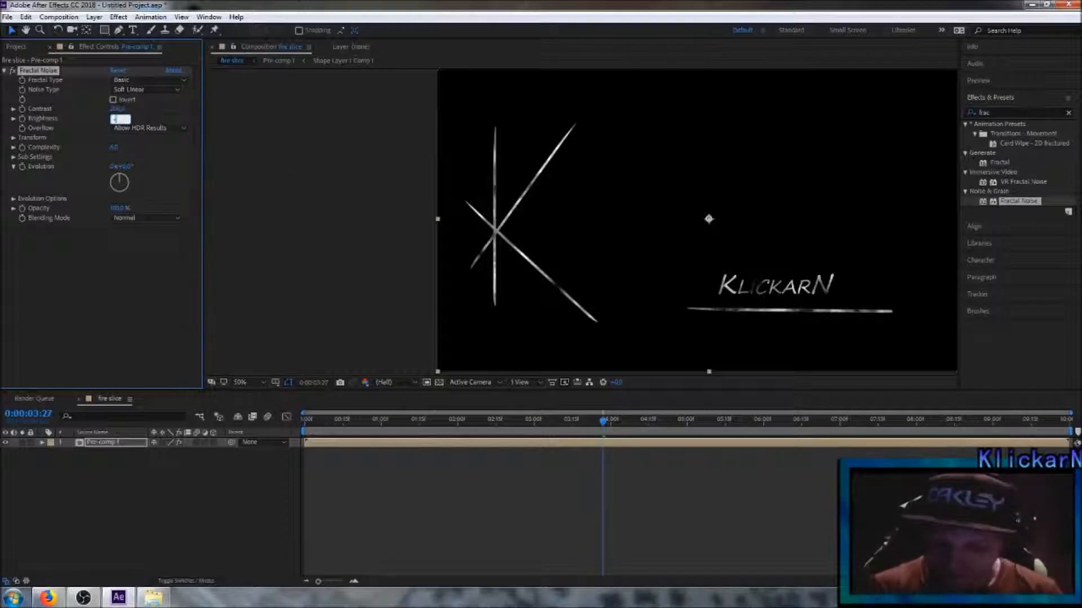
{"action": "left_click", "coordinate": [127, 278]}
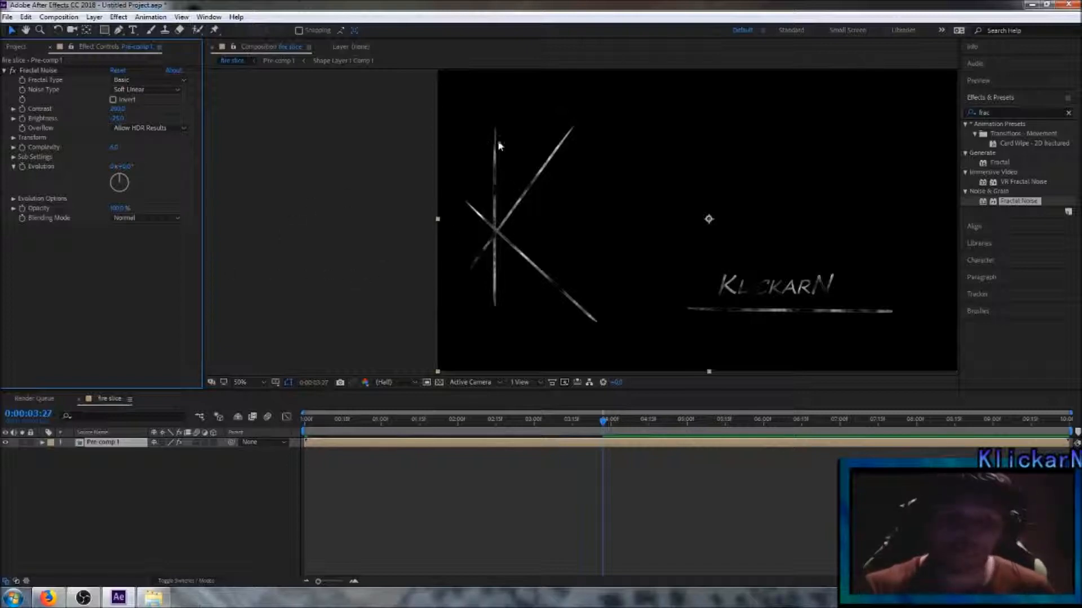
Step: Enable keyframing on the Fractal Noise Evolution and drive it with the expression time*100
{"action": "left_click", "coordinate": [22, 169]}
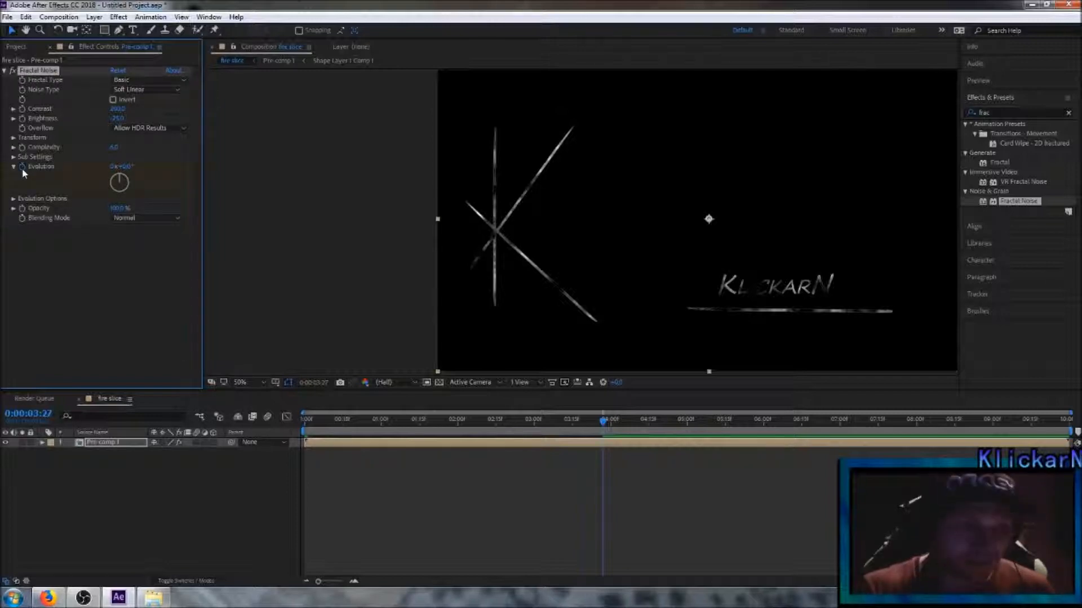
{"action": "left_click", "coordinate": [22, 167], "text": "alt"}
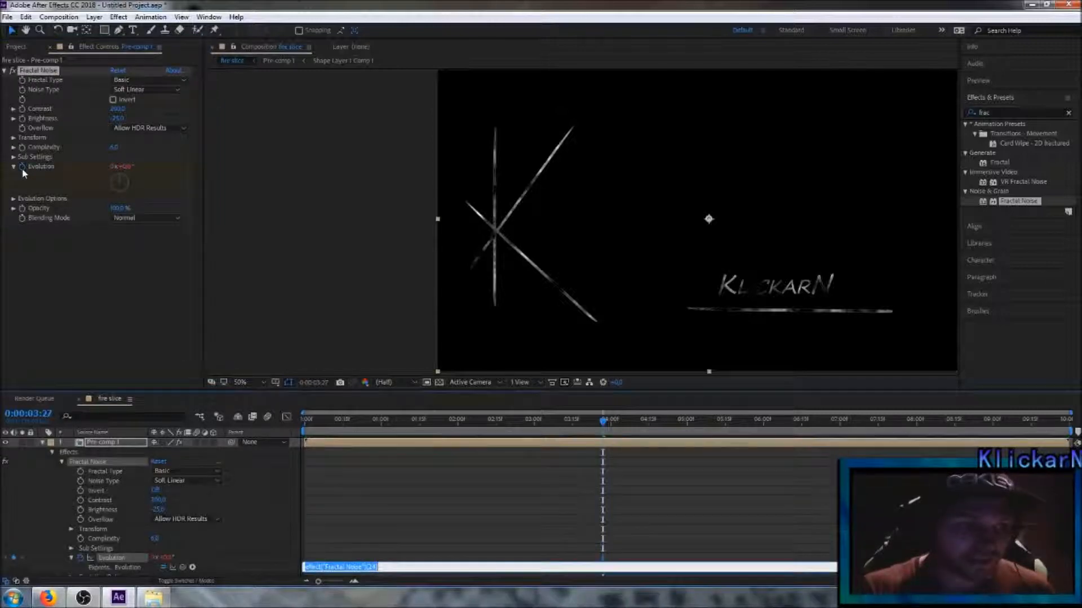
{"action": "scroll", "coordinate": [177, 543], "scroll_direction": "down", "scroll_amount": 1}
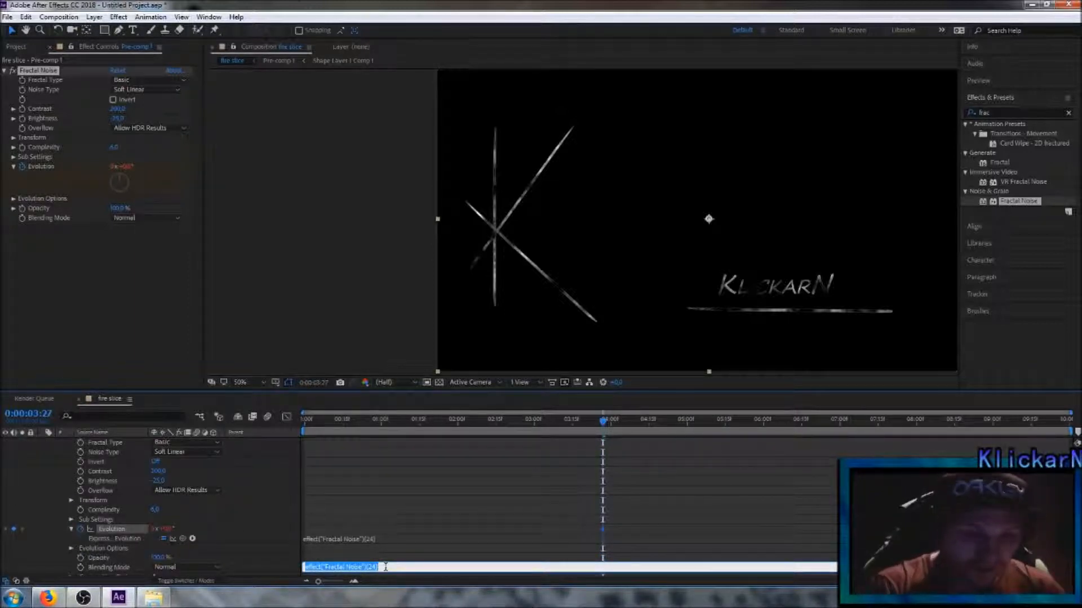
{"action": "key", "text": "BackSpace"}
{"action": "type", "text": "time"}
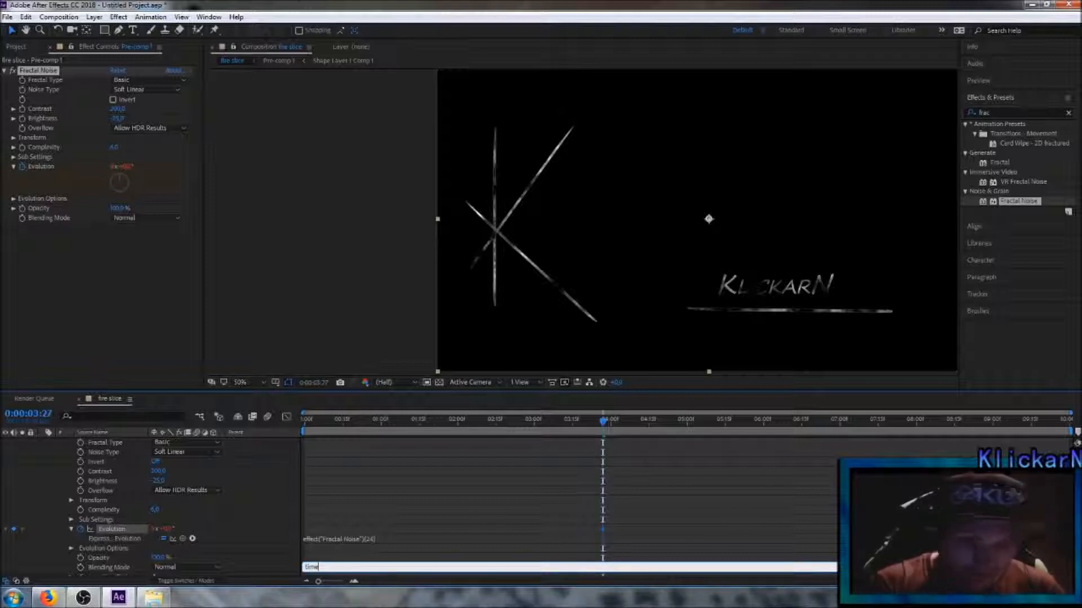
{"action": "type", "text": "*100"}
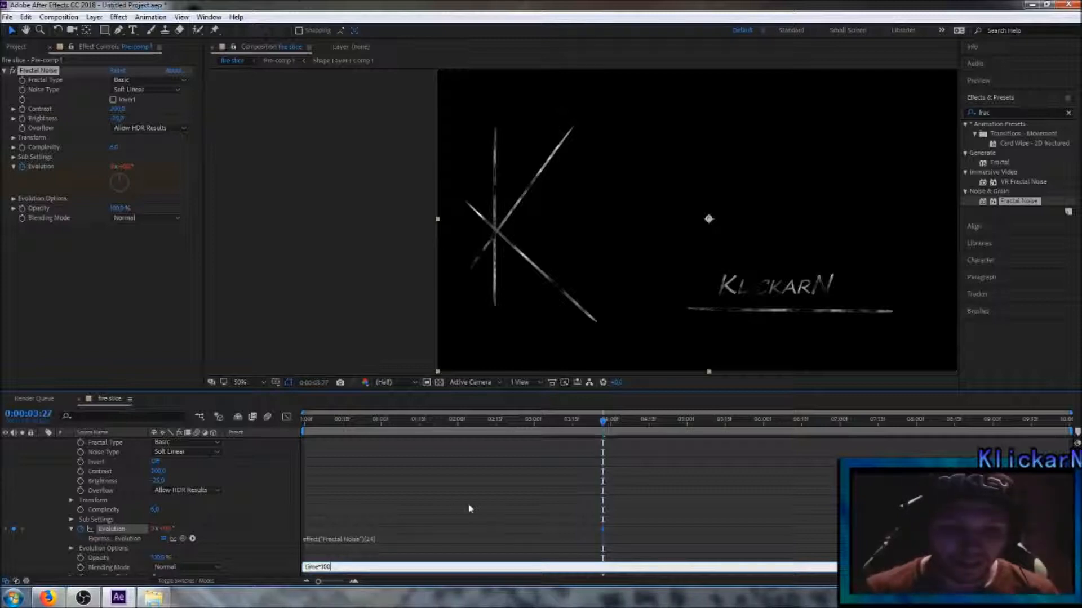
{"action": "left_click", "coordinate": [509, 493]}
Step: Move the current time to 0:00:03:28 and collapse the pre-composed layer's properties
{"action": "mouse_move", "coordinate": [604, 422]}
{"action": "left_mouse_down"}
{"action": "mouse_move", "coordinate": [411, 432]}
{"action": "mouse_move", "coordinate": [605, 431]}
{"action": "left_mouse_up"}
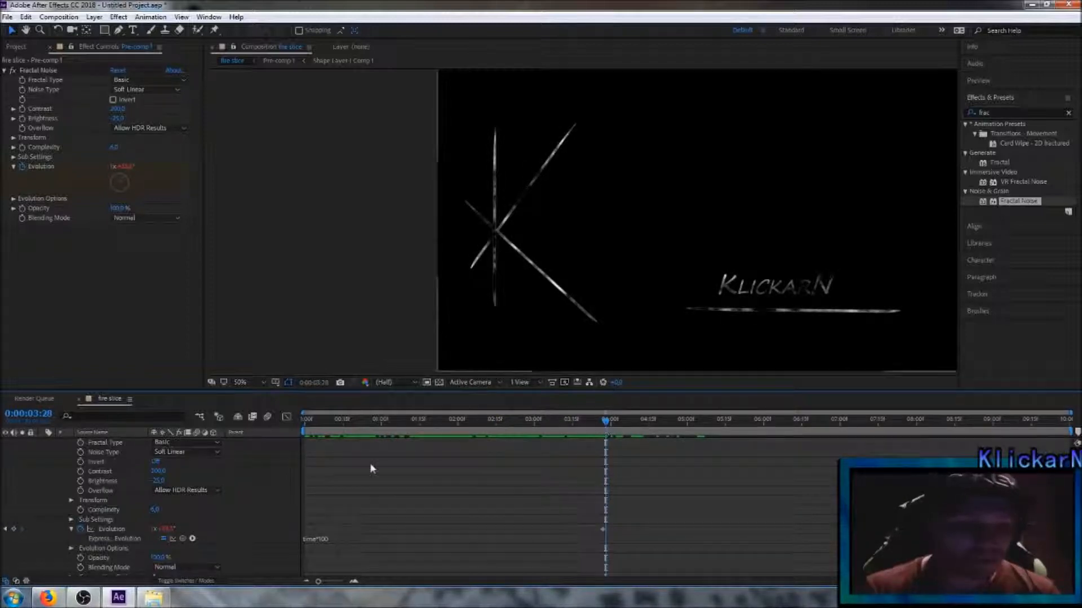
{"action": "scroll", "coordinate": [101, 490], "scroll_direction": "up", "scroll_amount": 2}
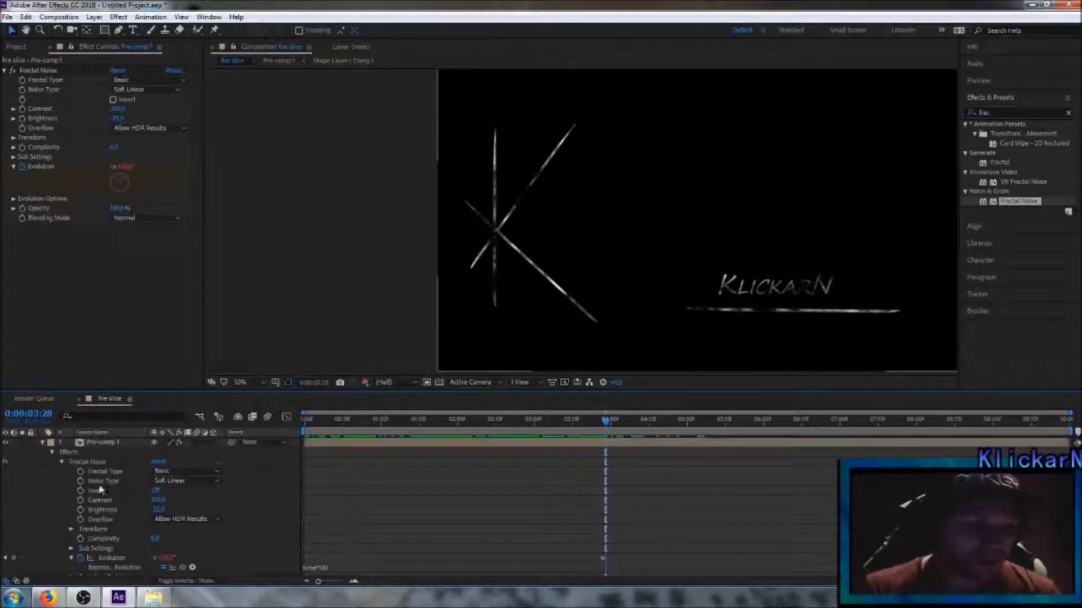
{"action": "left_click", "coordinate": [42, 443]}
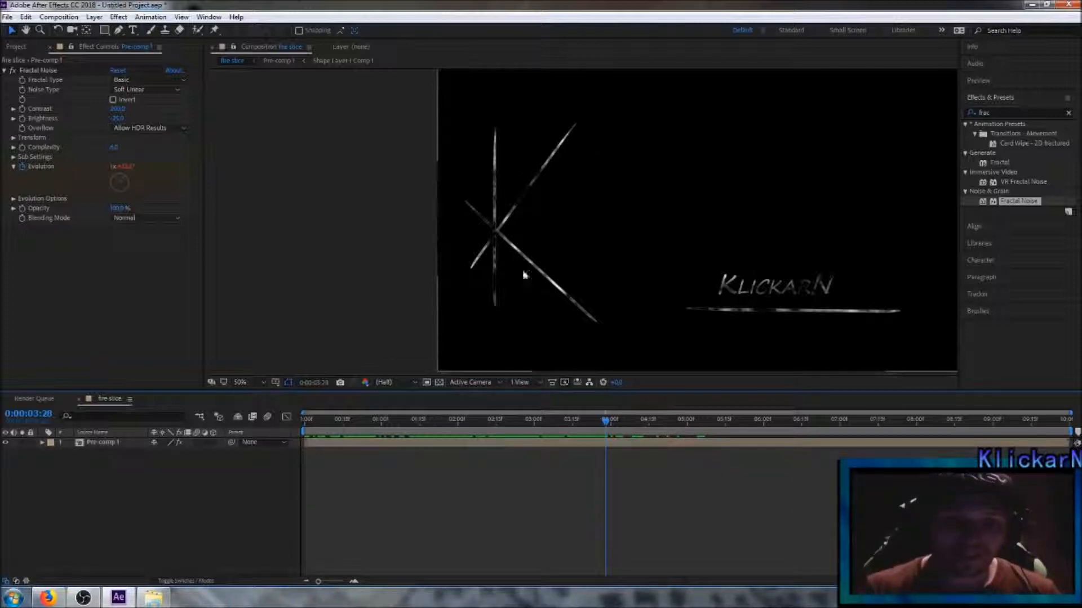
Step: Find the Colorama effect and apply it to the pre-composed layer beneath Fractal Noise
{"action": "left_click", "coordinate": [1000, 115]}
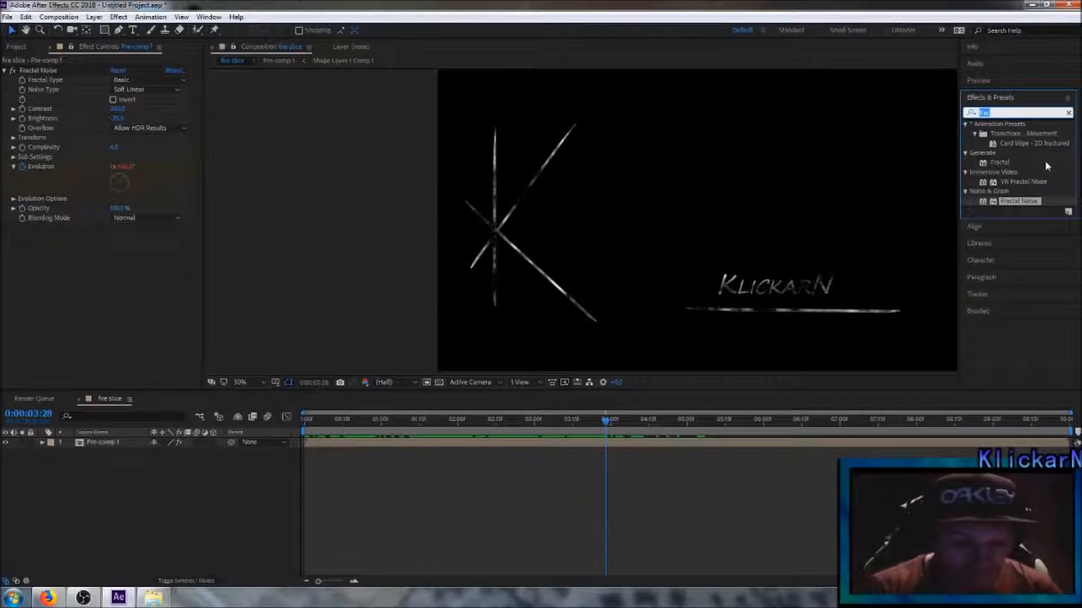
{"action": "type", "text": "colorama"}
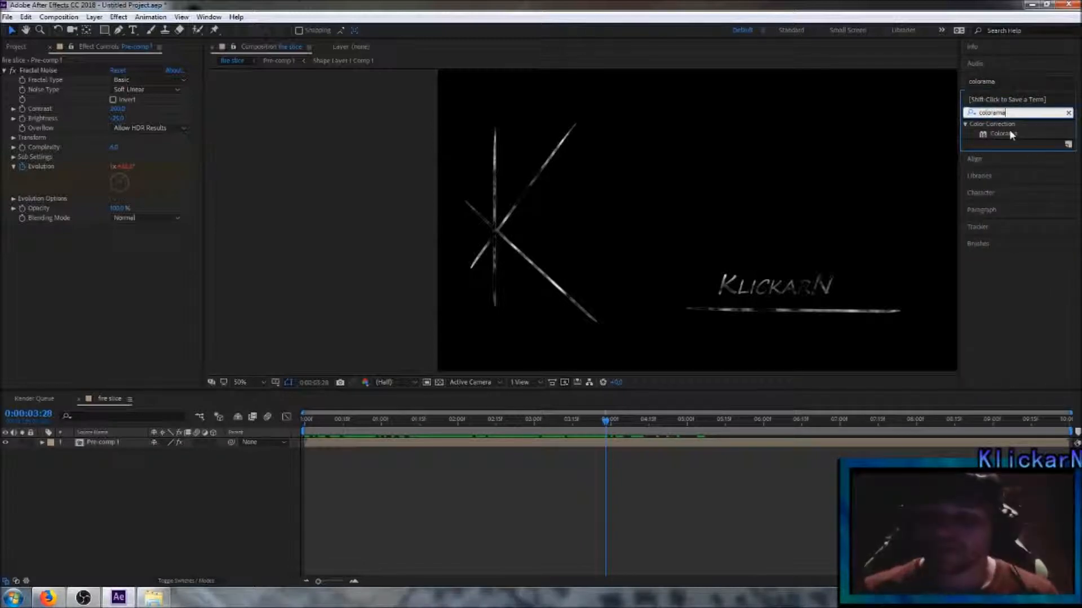
{"action": "left_click_drag", "start_coordinate": [1004, 133], "coordinate": [120, 261]}
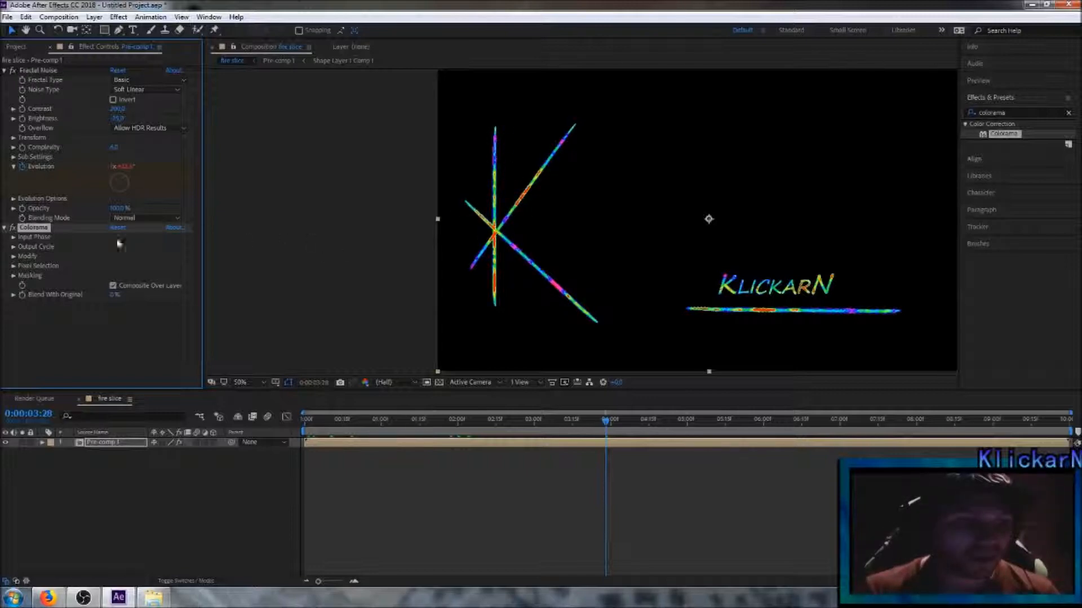
Step: Turn off Modify Alpha in Colorama's Modify settings
{"action": "left_click", "coordinate": [13, 256]}
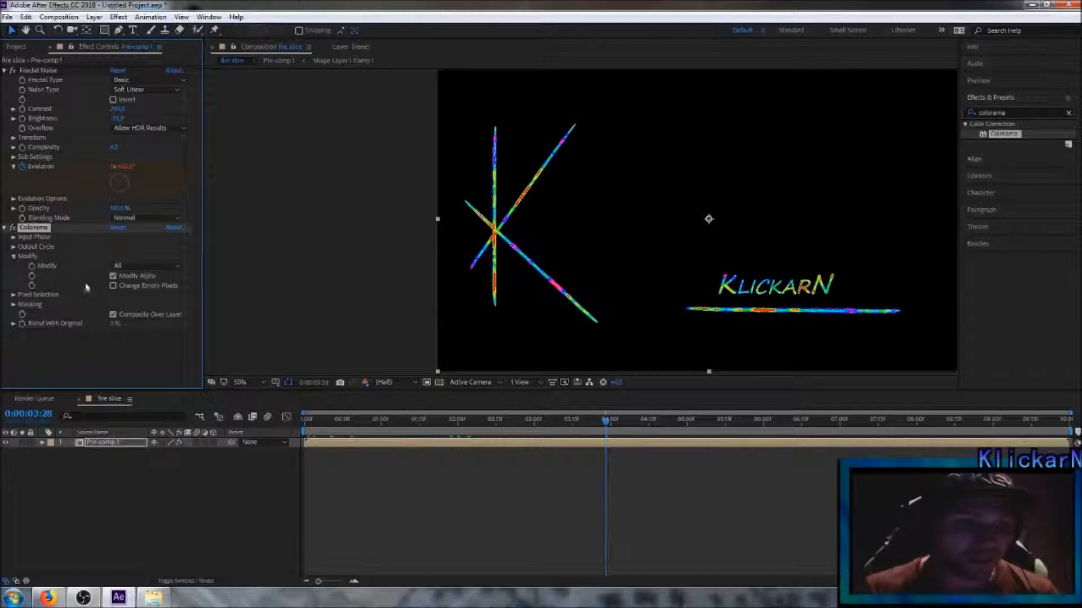
{"action": "left_click", "coordinate": [114, 276]}
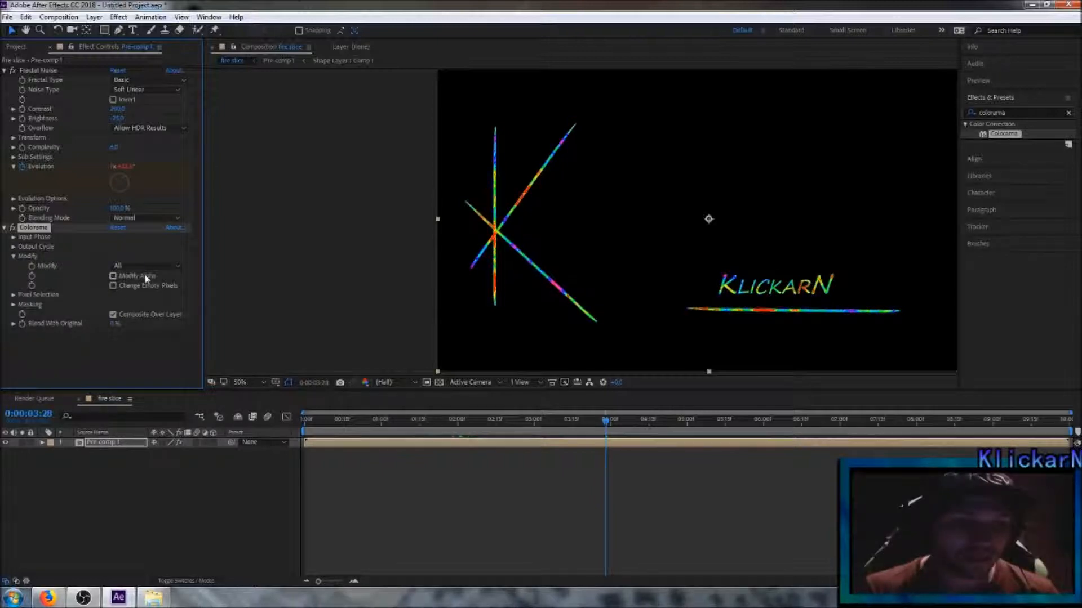
{"action": "left_click", "coordinate": [113, 276]}
{"action": "left_click", "coordinate": [112, 275]}
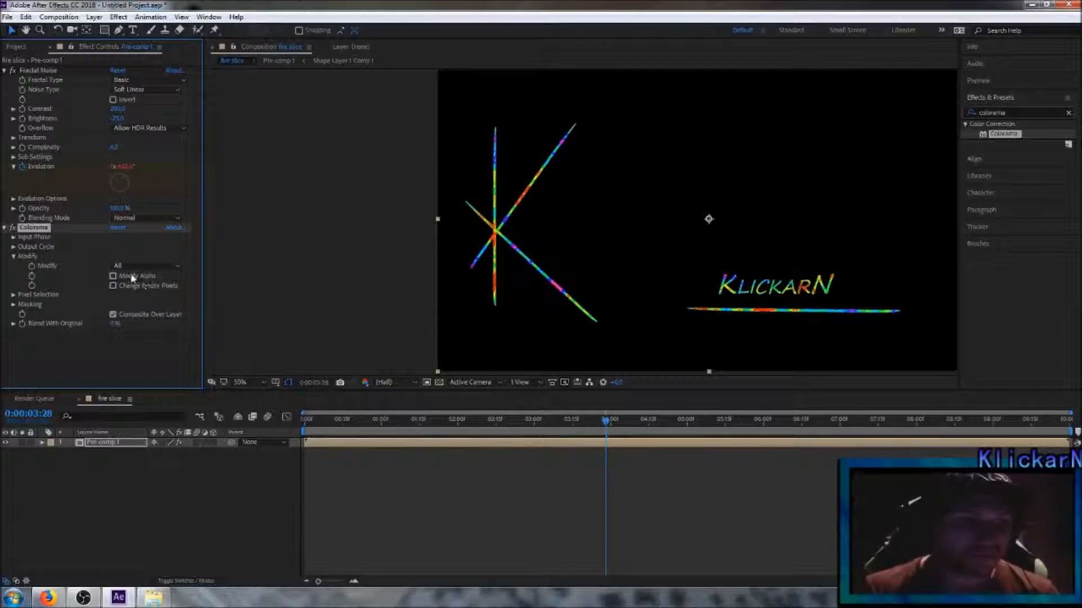
Step: Set Colorama's Output Cycle preset palette to Fire
{"action": "left_click", "coordinate": [14, 247]}
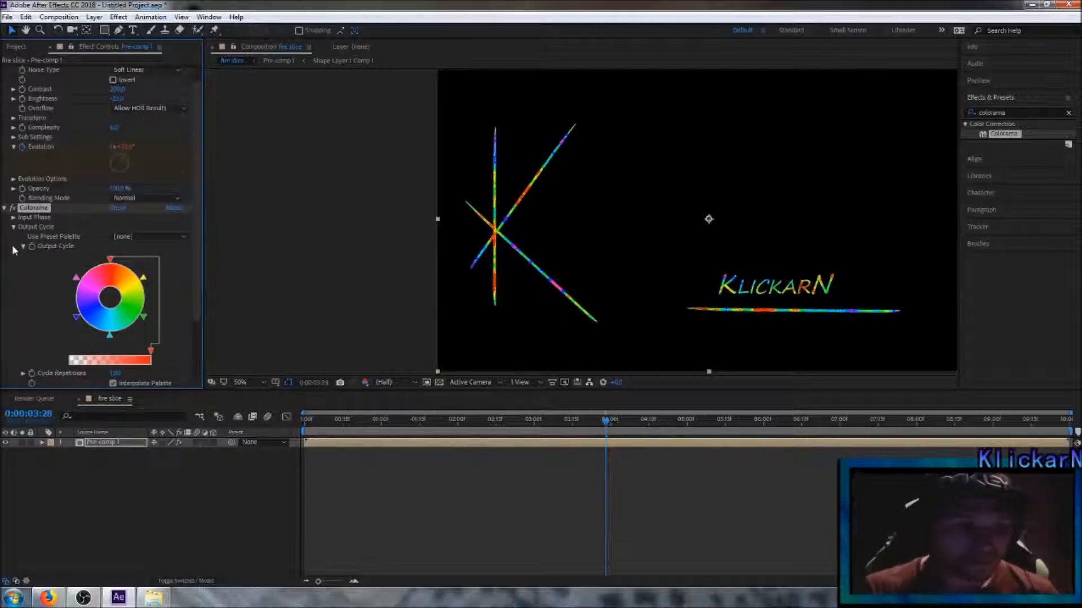
{"action": "left_click", "coordinate": [176, 236]}
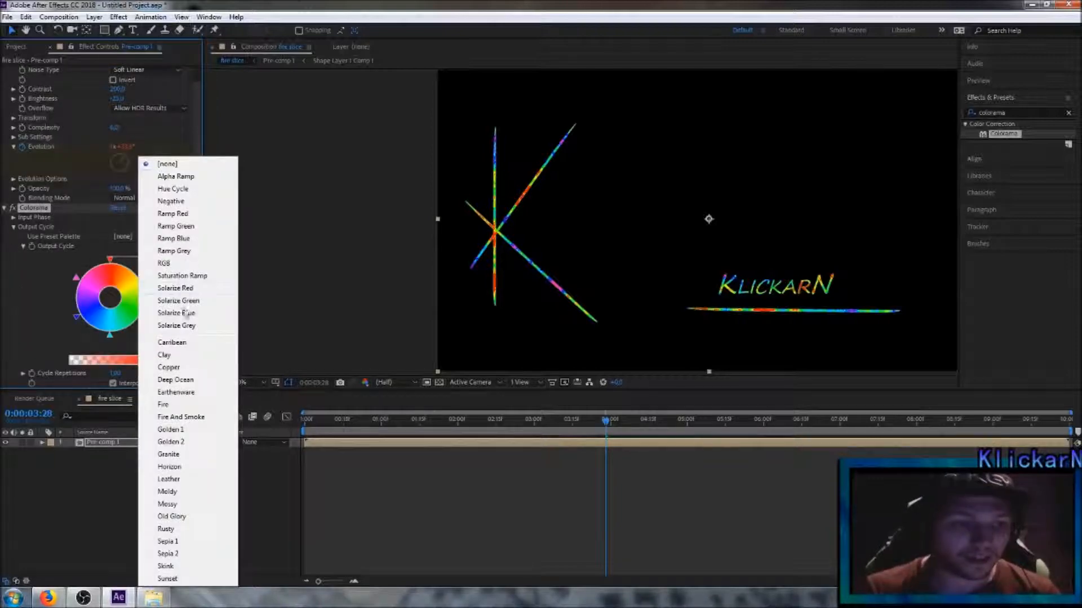
{"action": "left_click", "coordinate": [181, 405]}
Step: Try the Ramp Green and Ramp Blue preset palettes in Colorama and return to Fire
{"action": "left_click", "coordinate": [183, 236]}
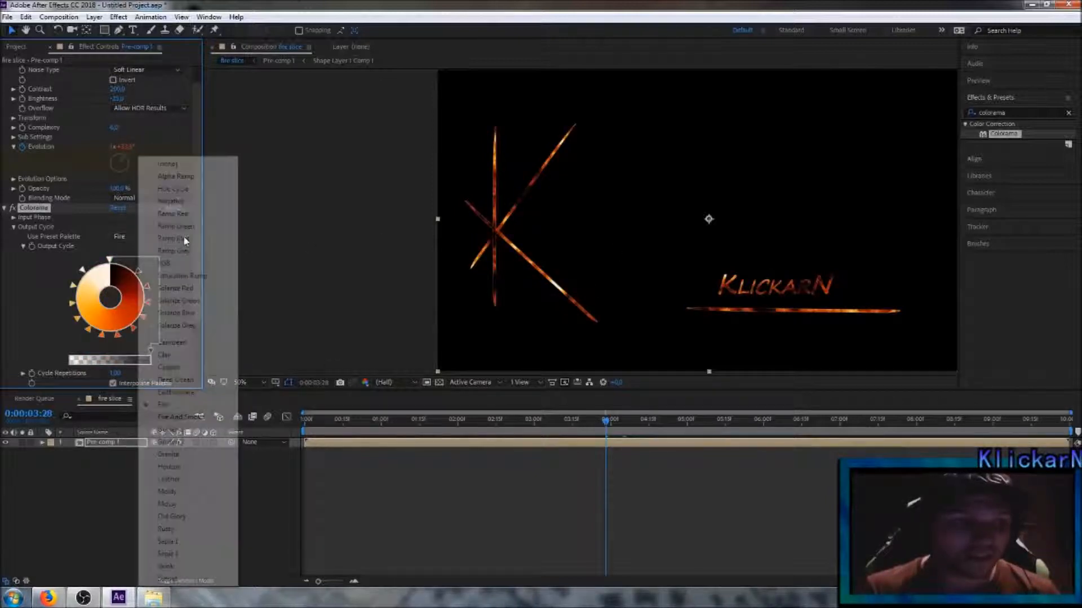
{"action": "left_click", "coordinate": [189, 227]}
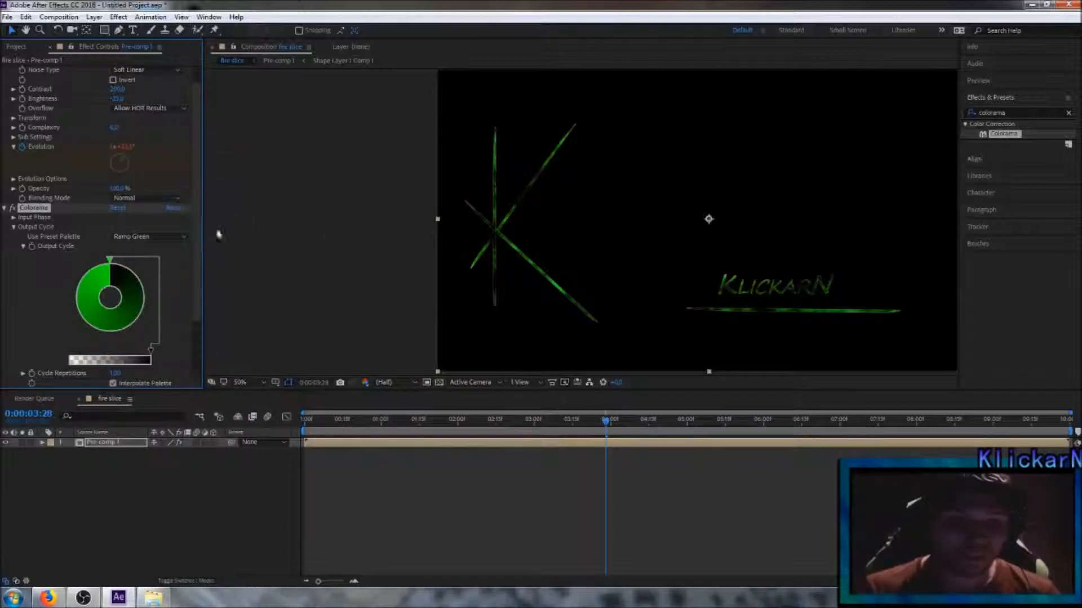
{"action": "left_click", "coordinate": [180, 235]}
{"action": "left_click", "coordinate": [174, 238]}
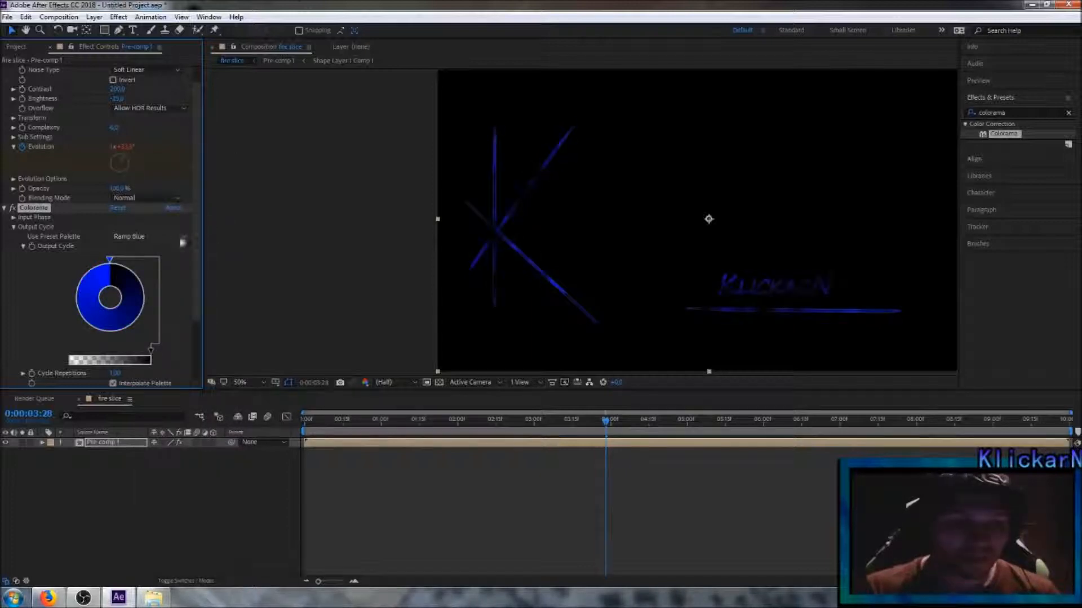
{"action": "left_click", "coordinate": [191, 237]}
{"action": "left_click", "coordinate": [164, 405]}
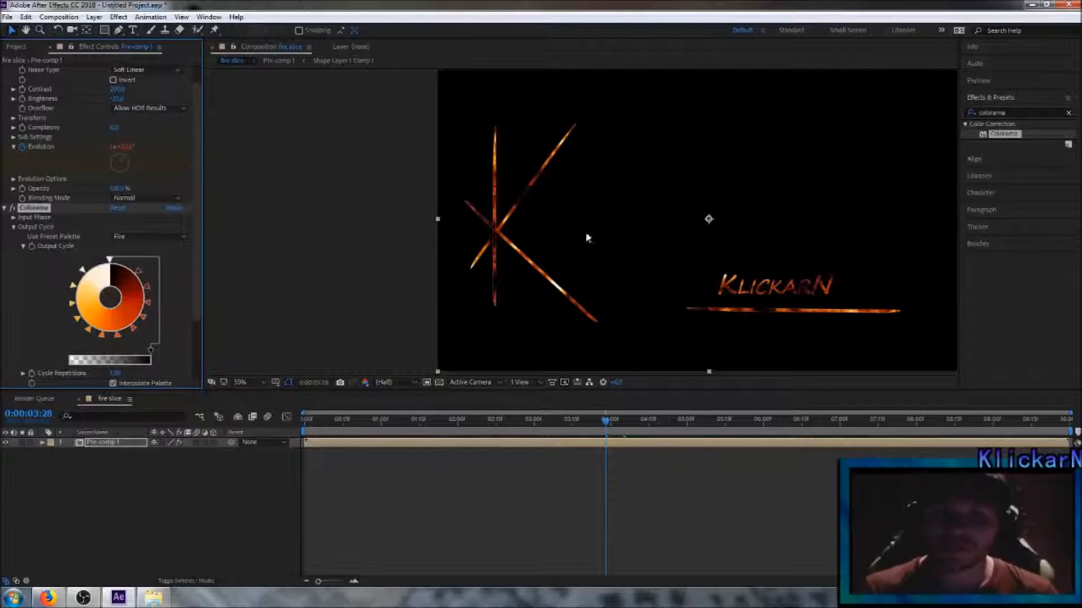
Step: Find the Stylize Glow effect and add it to the pre-composed layer after Colorama
{"action": "left_click", "coordinate": [1017, 113]}
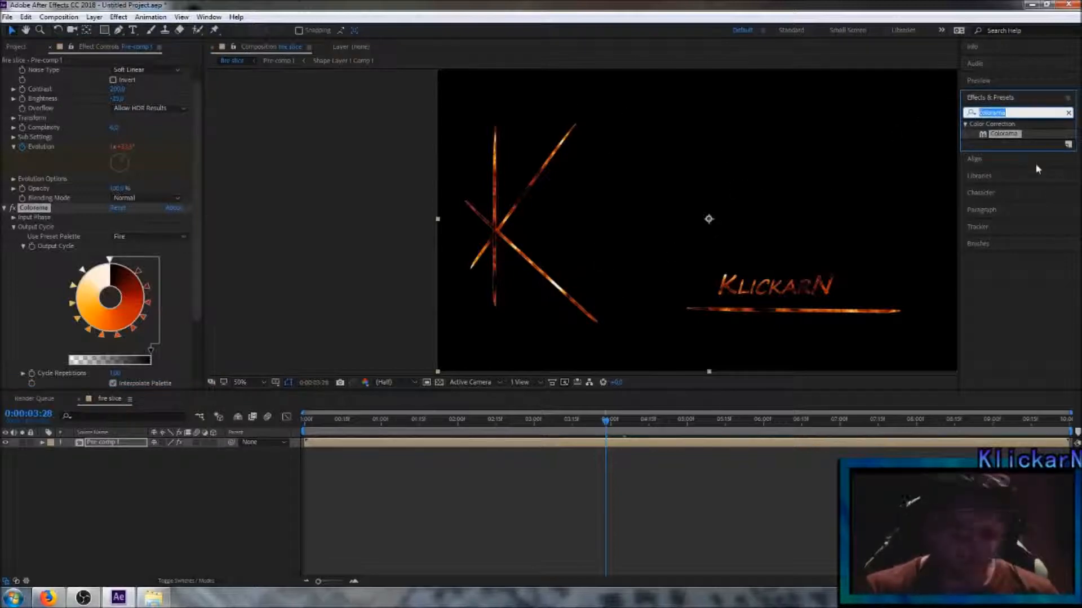
{"action": "type", "text": "glow"}
{"action": "left_click_drag", "start_coordinate": [1007, 182], "coordinate": [55, 312]}
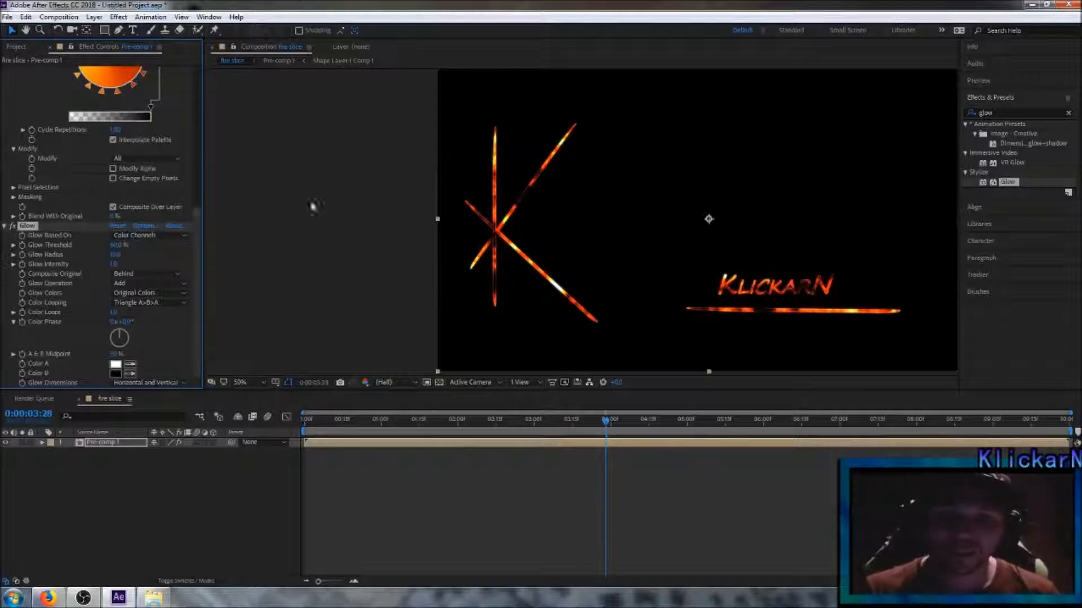
Step: Set the Glow Radius to 30 and deselect the layer
{"action": "left_click", "coordinate": [116, 254]}
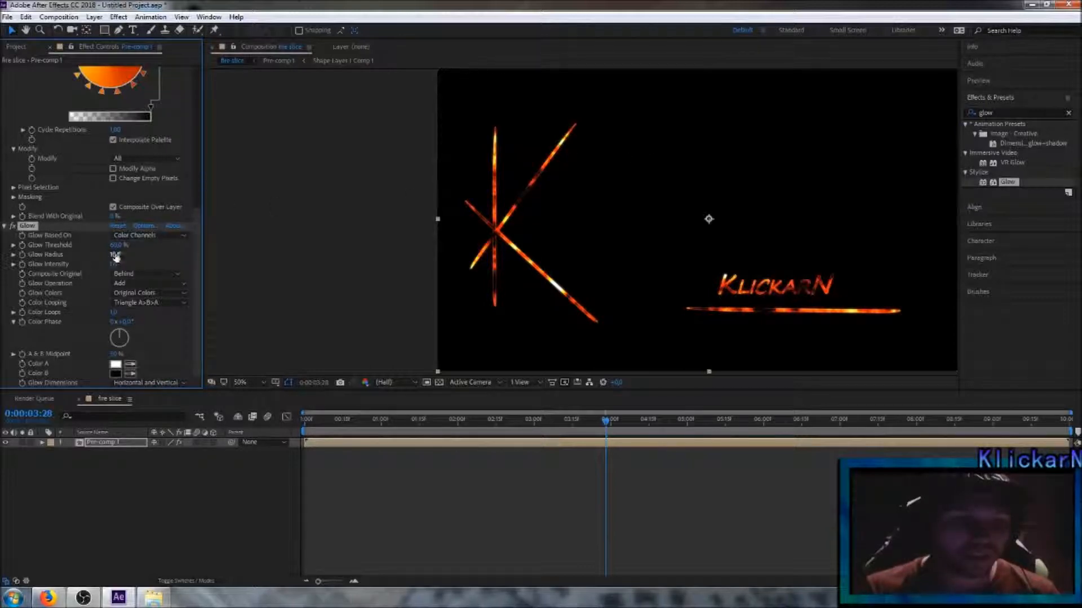
{"action": "left_click", "coordinate": [115, 256]}
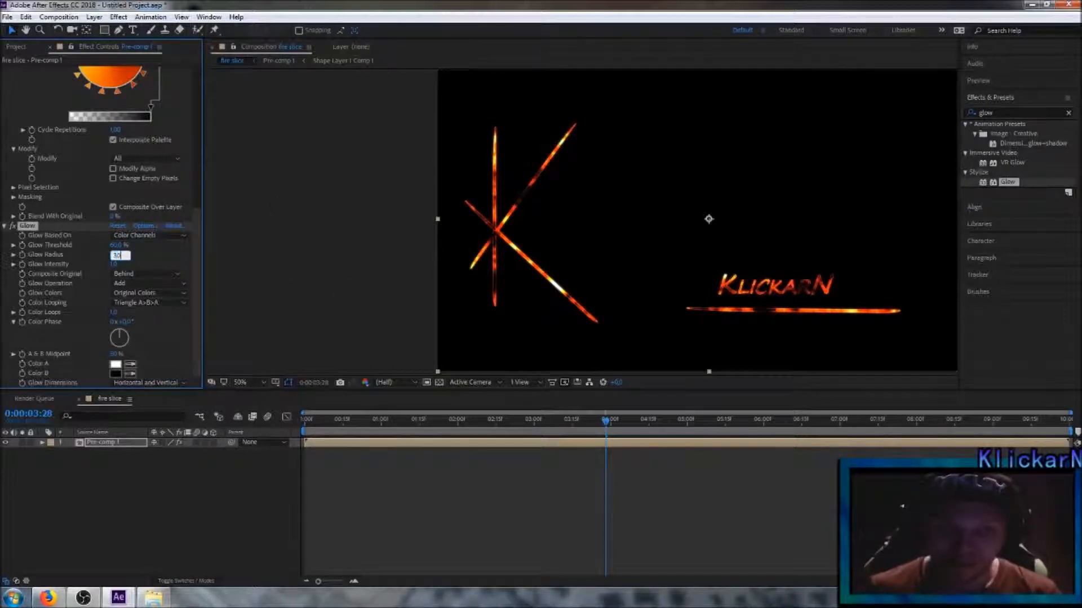
{"action": "key", "text": "Return"}
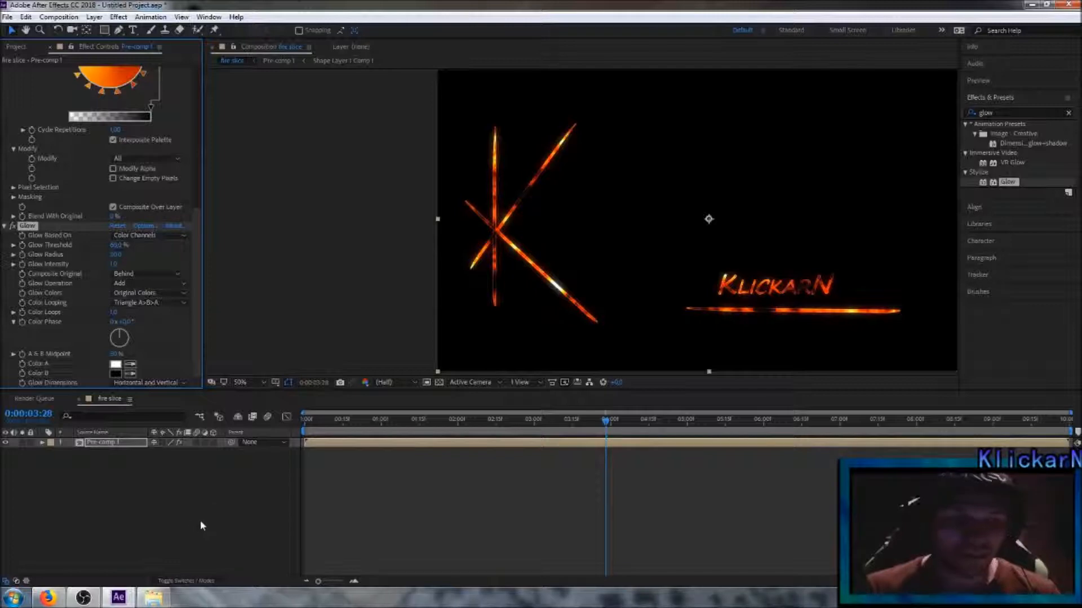
{"action": "left_click", "coordinate": [184, 512]}
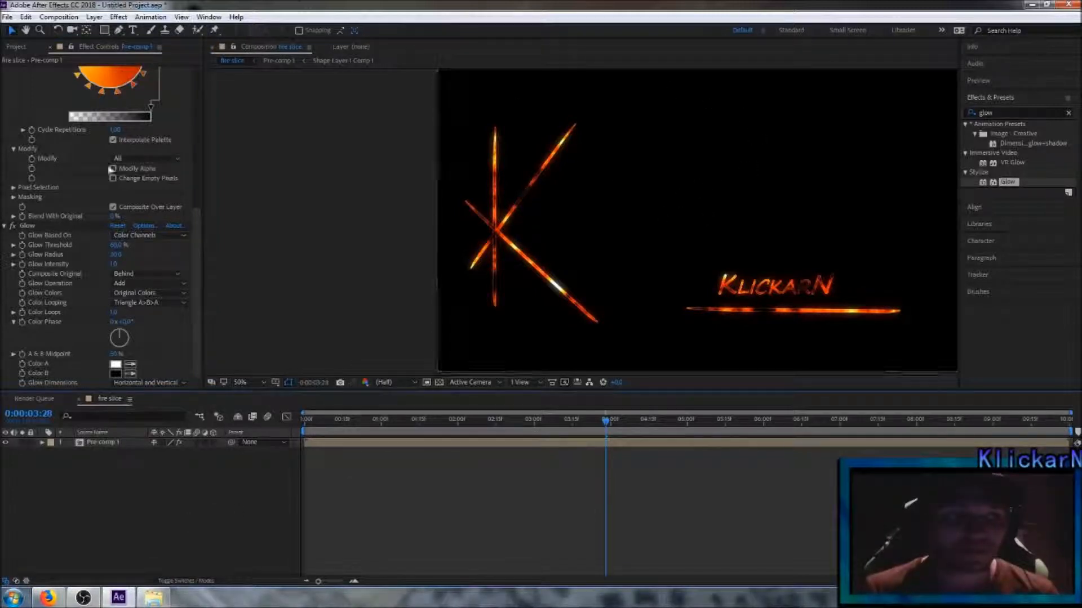
Step: Import the wallhaven-279962 image as footage and place it below the pre-composed layer as the background
{"action": "left_click", "coordinate": [7, 17]}
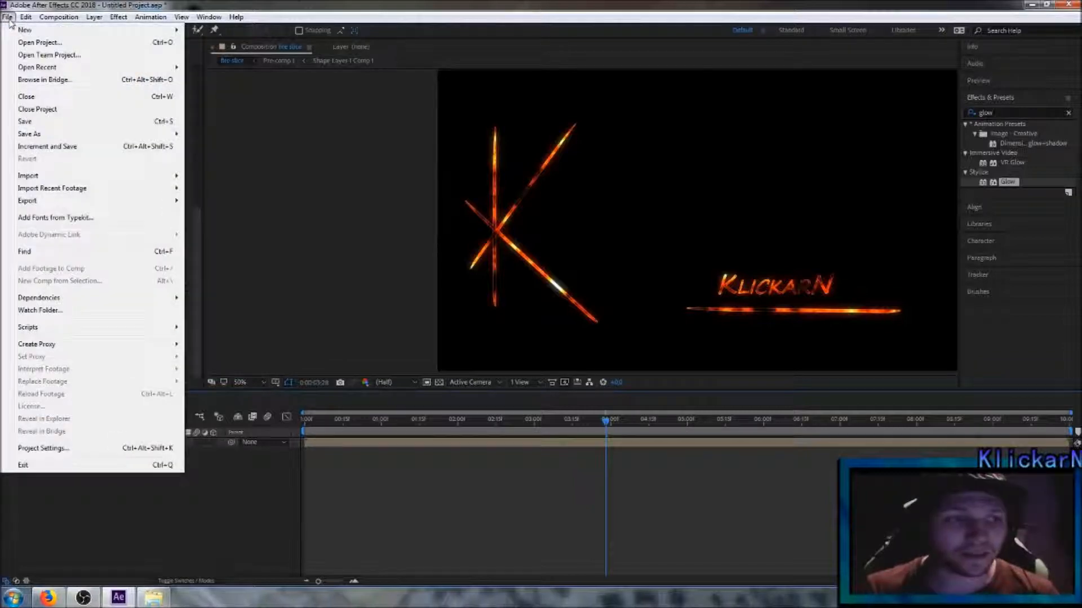
{"action": "mouse_move", "coordinate": [136, 176]}
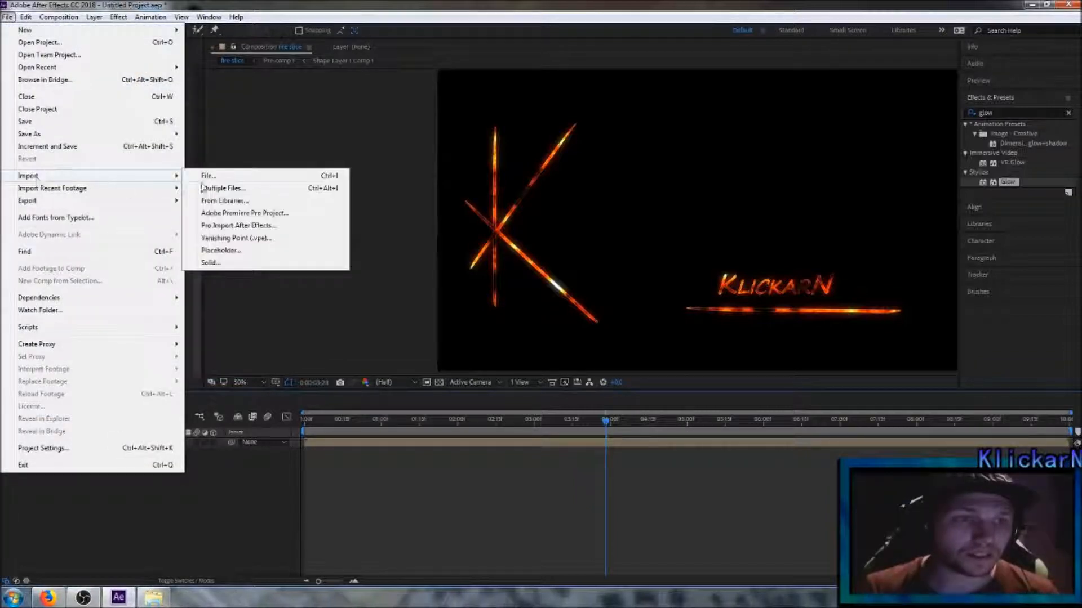
{"action": "left_click", "coordinate": [218, 178]}
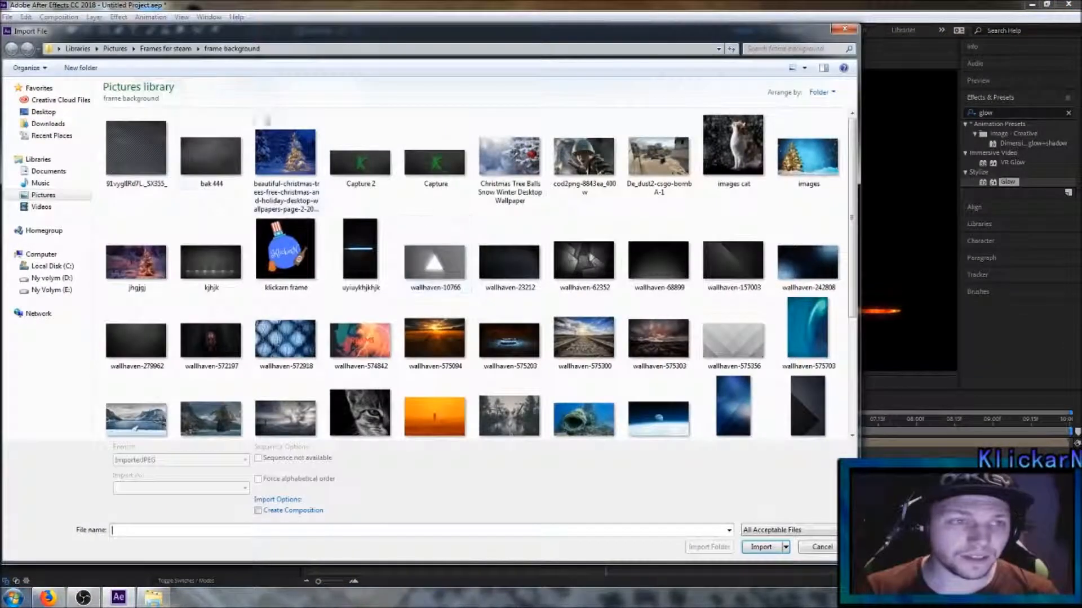
{"action": "left_click", "coordinate": [136, 340]}
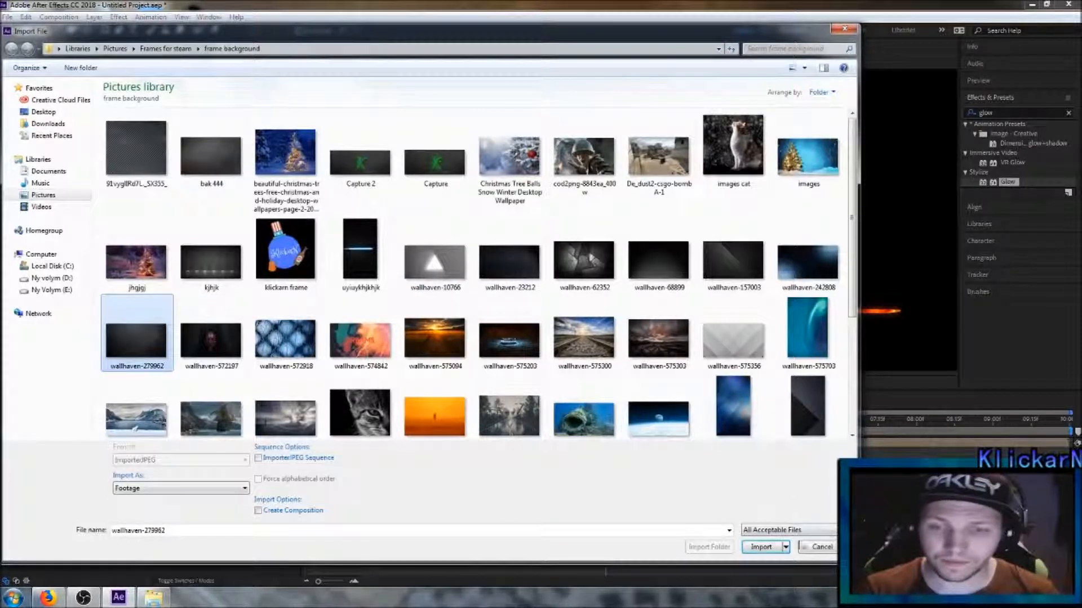
{"action": "left_click", "coordinate": [761, 547]}
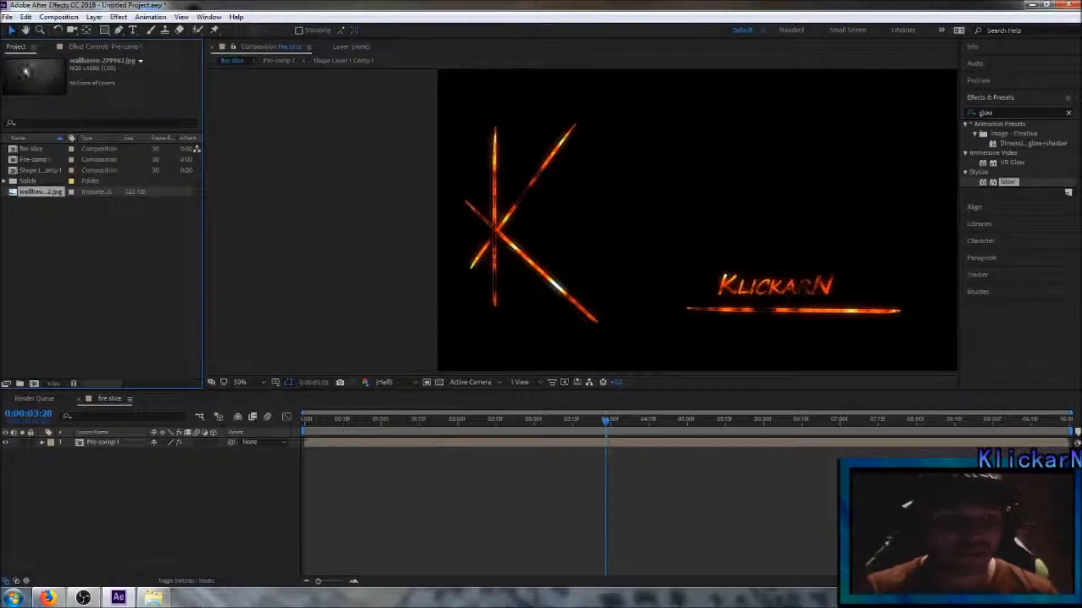
{"action": "left_click_drag", "start_coordinate": [40, 196], "coordinate": [115, 469]}
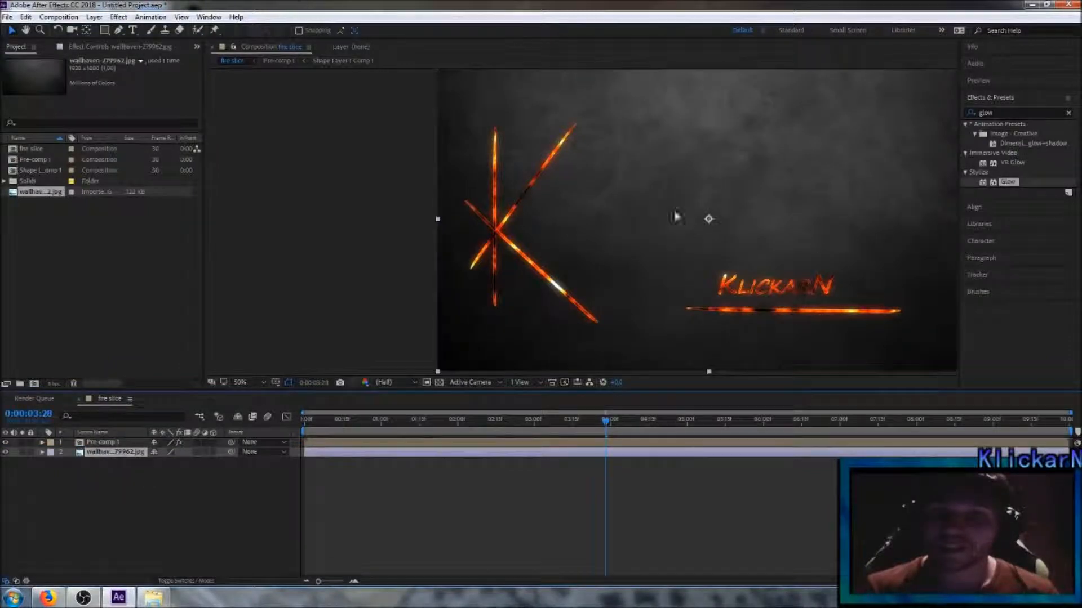
Step: Return to 0:00:00:00 and play a preview of the fire slice animation over the background
{"action": "left_click_drag", "start_coordinate": [607, 423], "coordinate": [304, 423]}
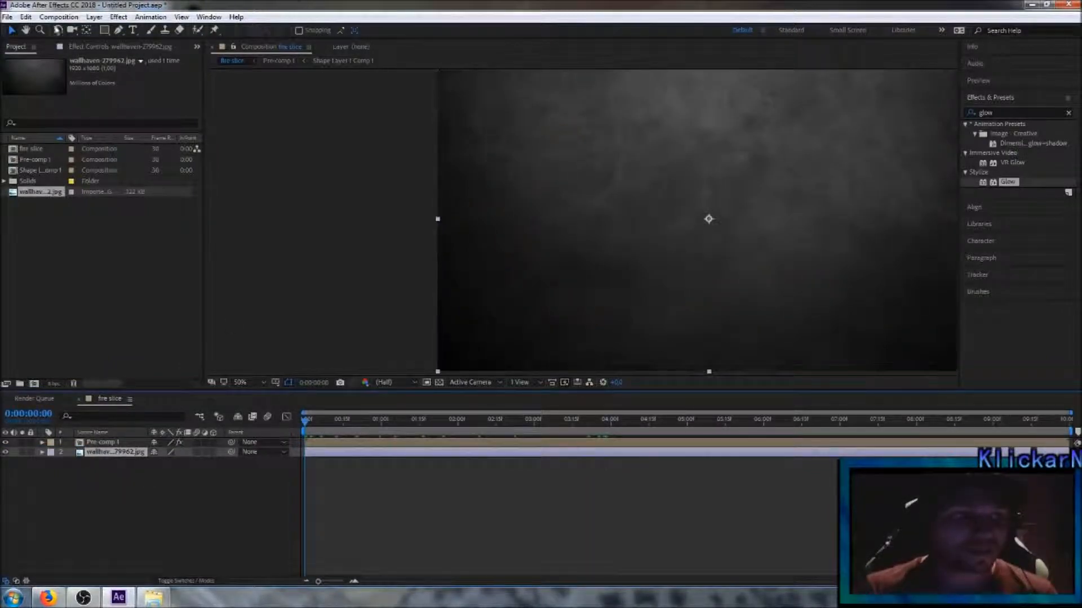
{"action": "left_click", "coordinate": [59, 17]}
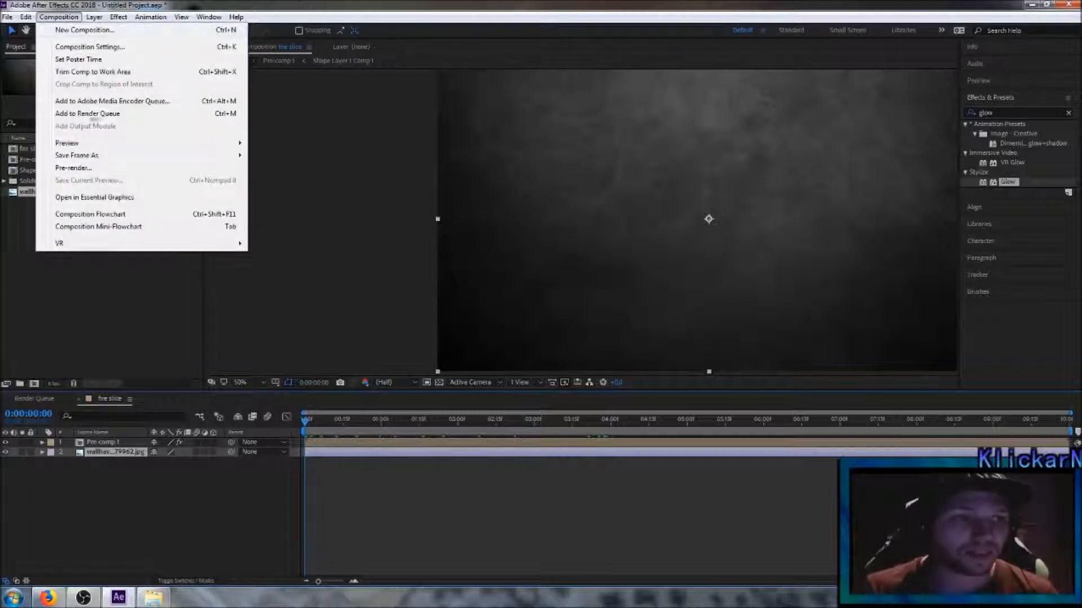
{"action": "mouse_move", "coordinate": [212, 147]}
{"action": "left_click", "coordinate": [285, 144]}
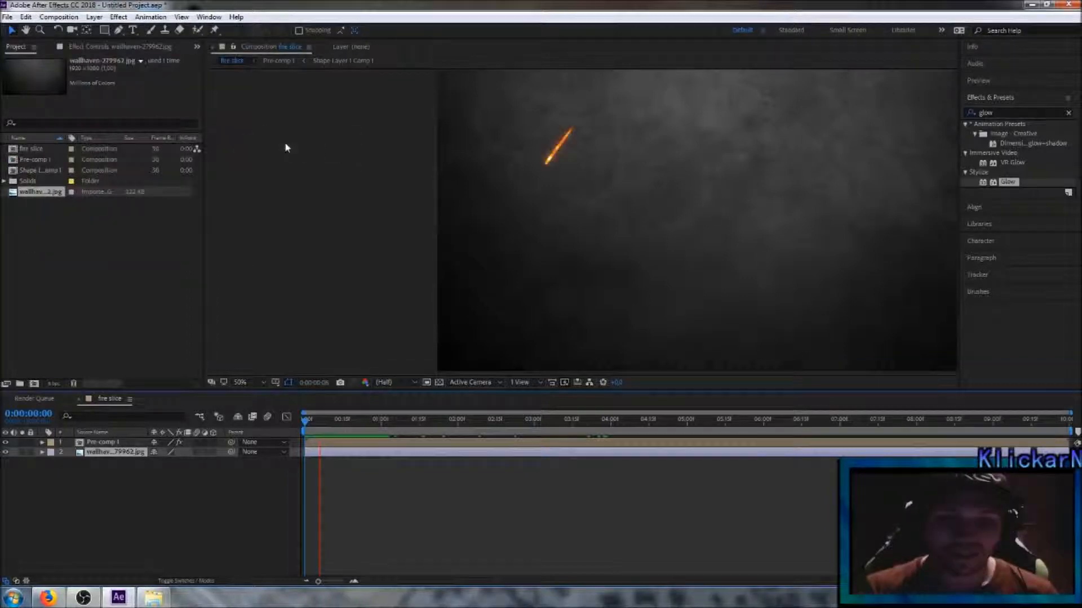